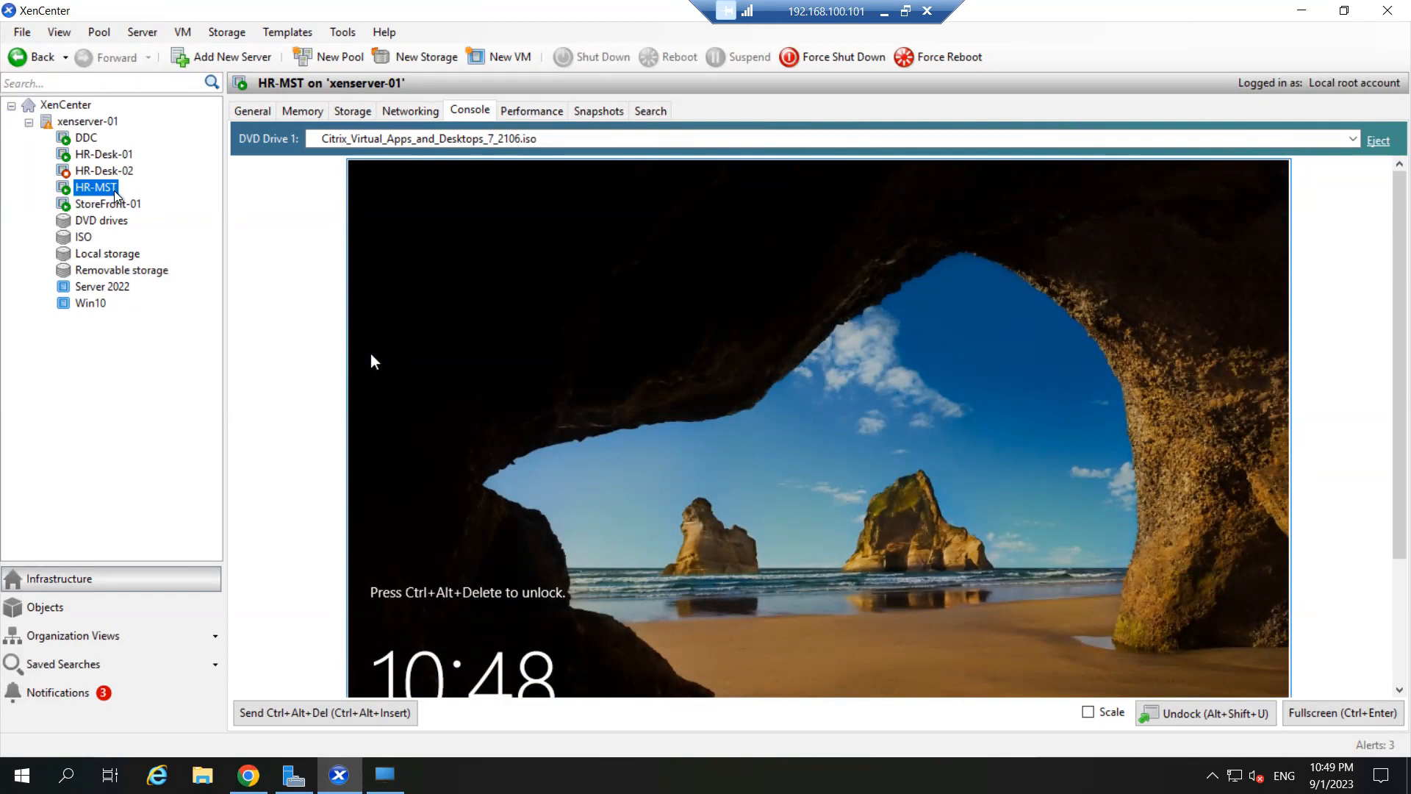
# - Show the HR-MST VM console full screen at its sign-in screen using Ctrl+Alt+Del
pyautogui.click(101, 155)
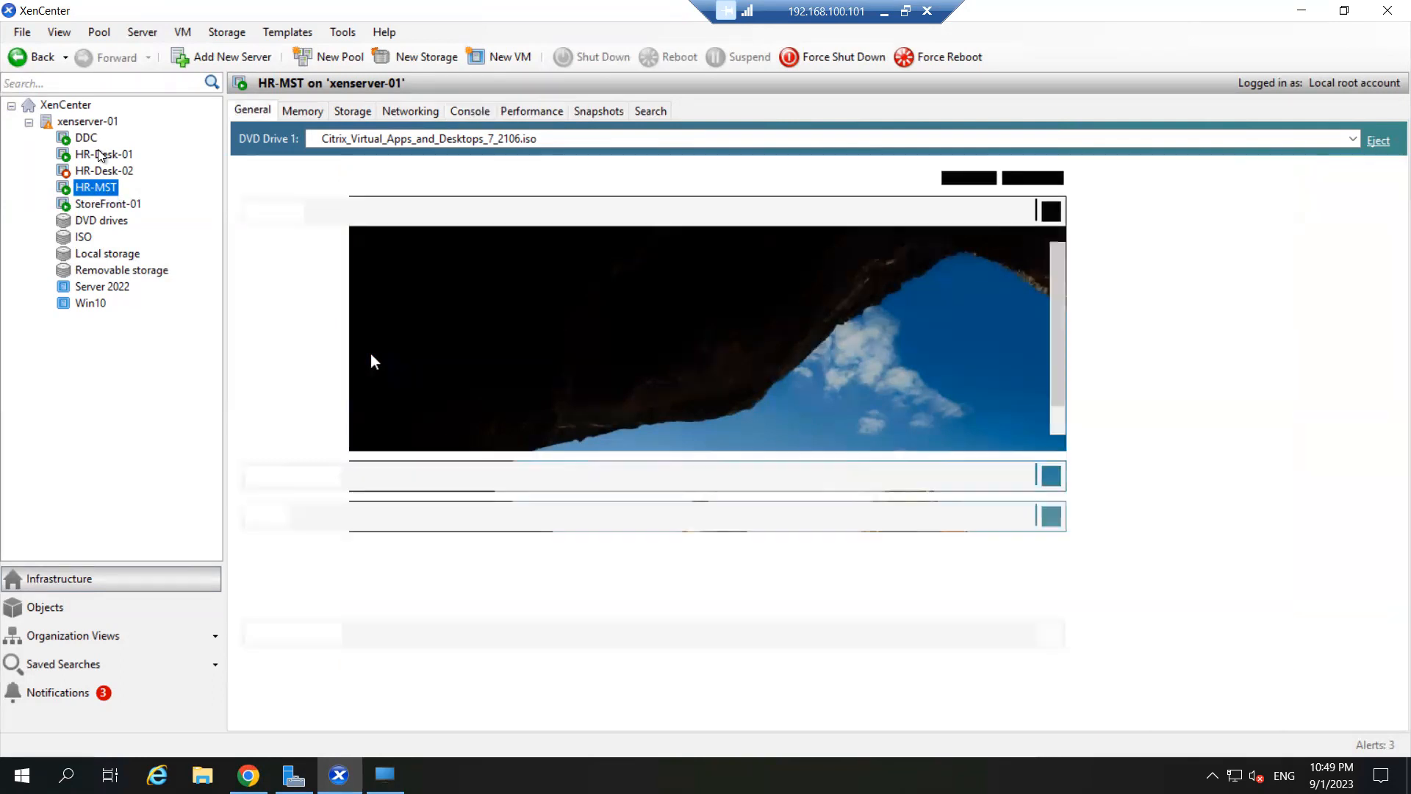
pyautogui.click(102, 172)
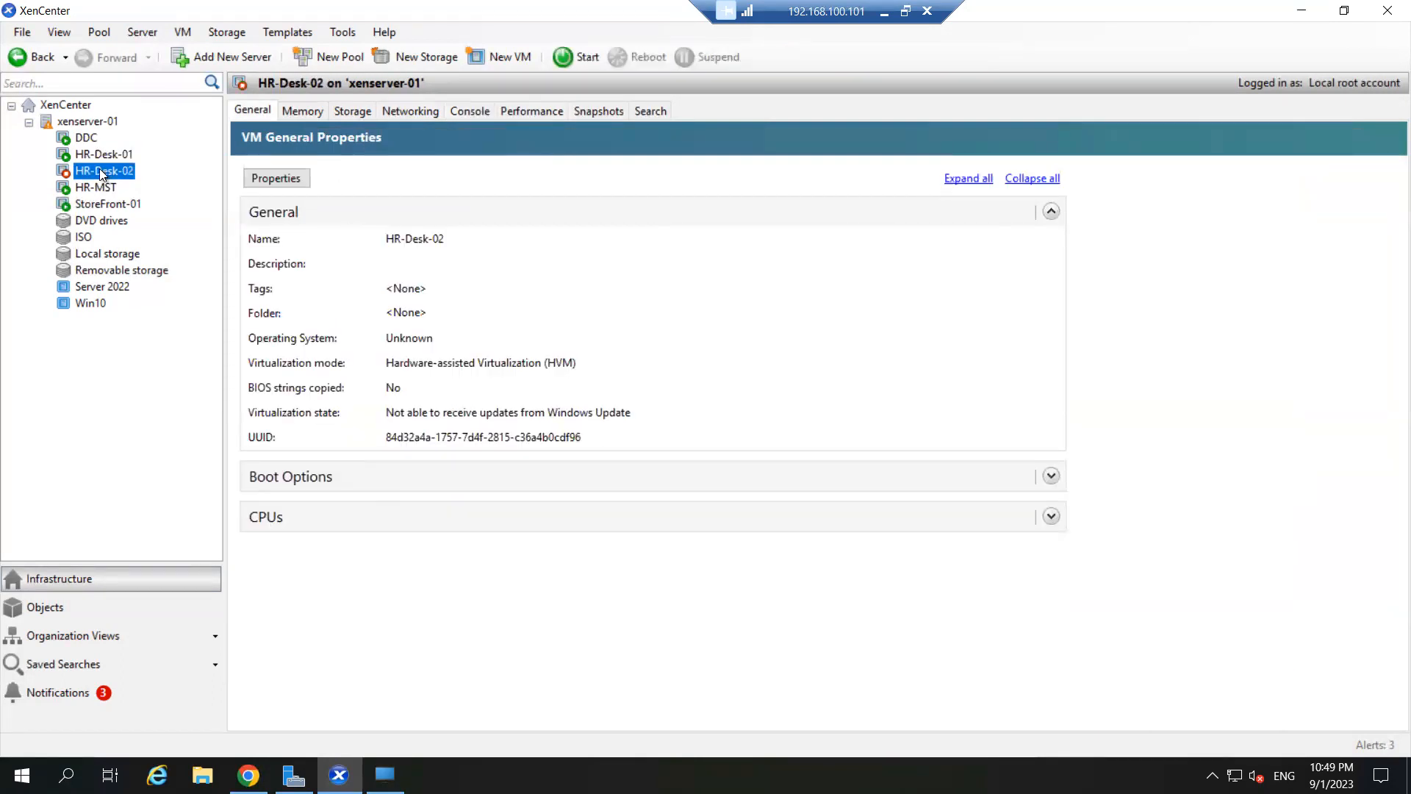
pyautogui.click(99, 153)
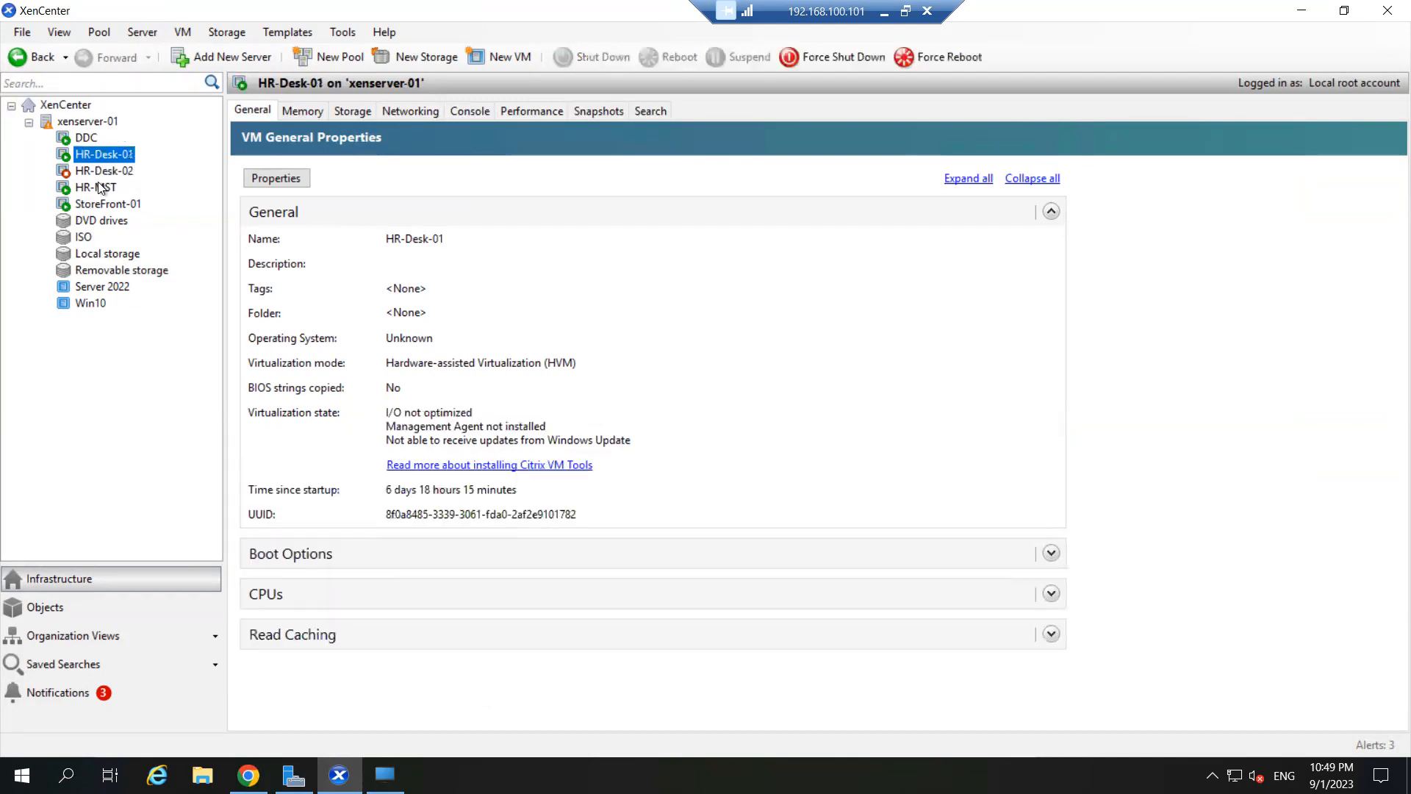
pyautogui.click(101, 189)
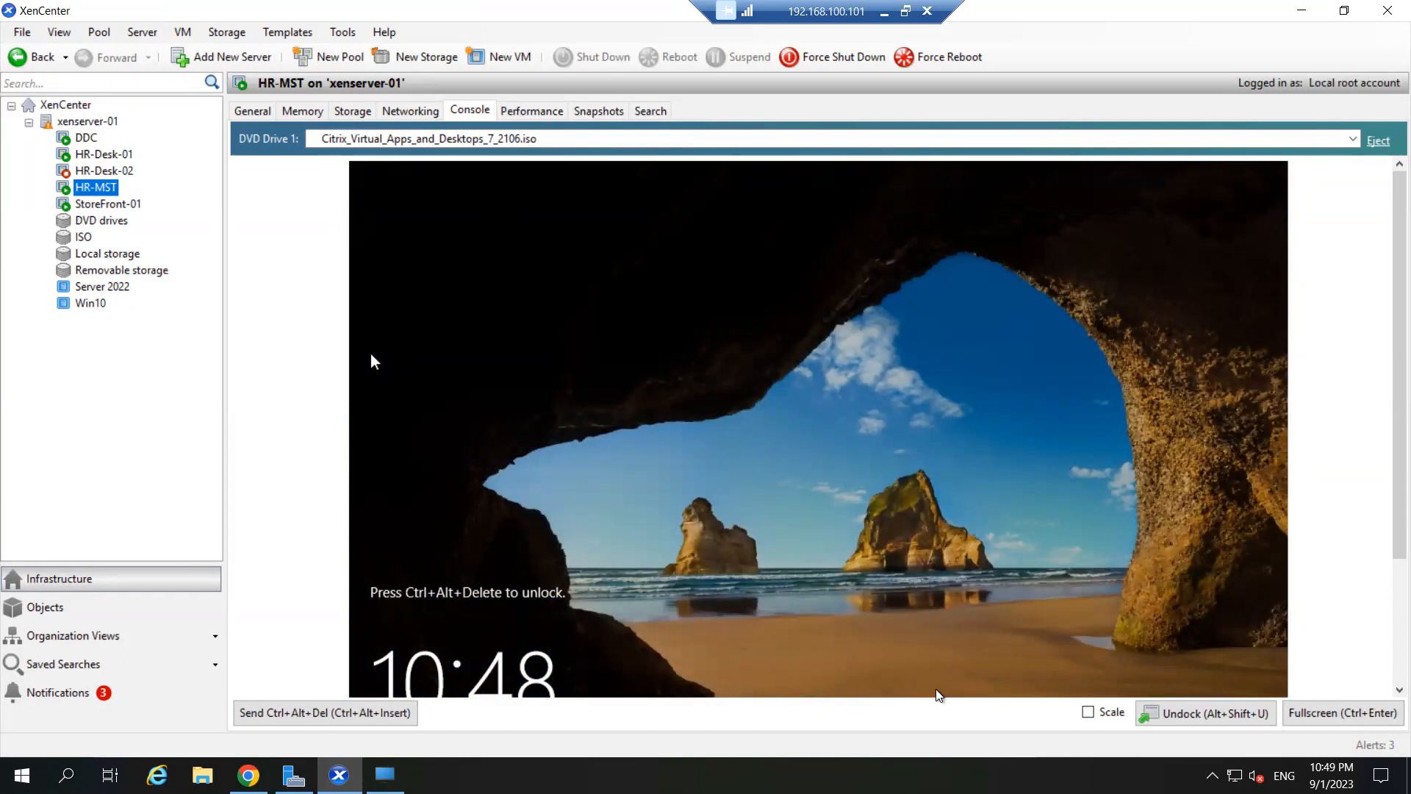
pyautogui.click(335, 715)
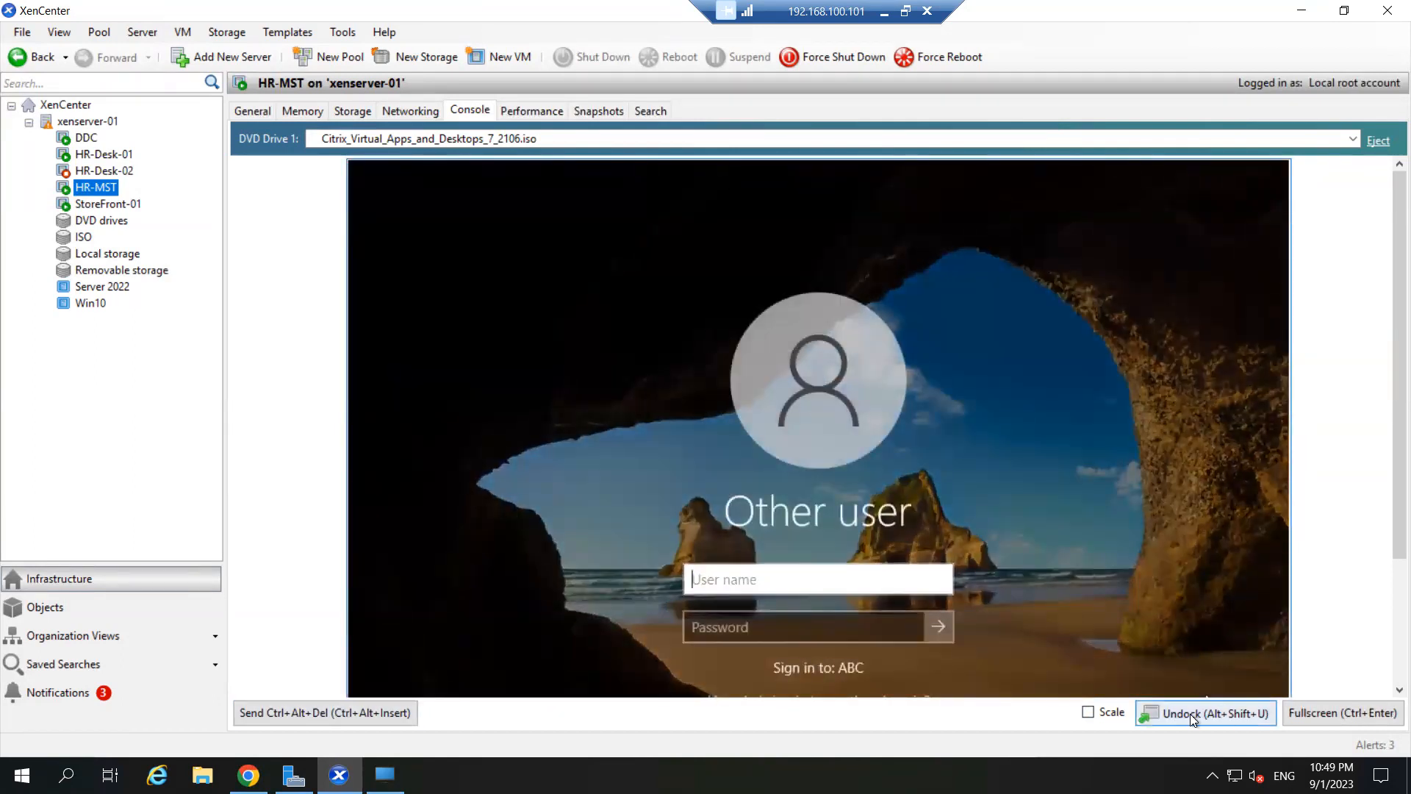
pyautogui.click(1333, 712)
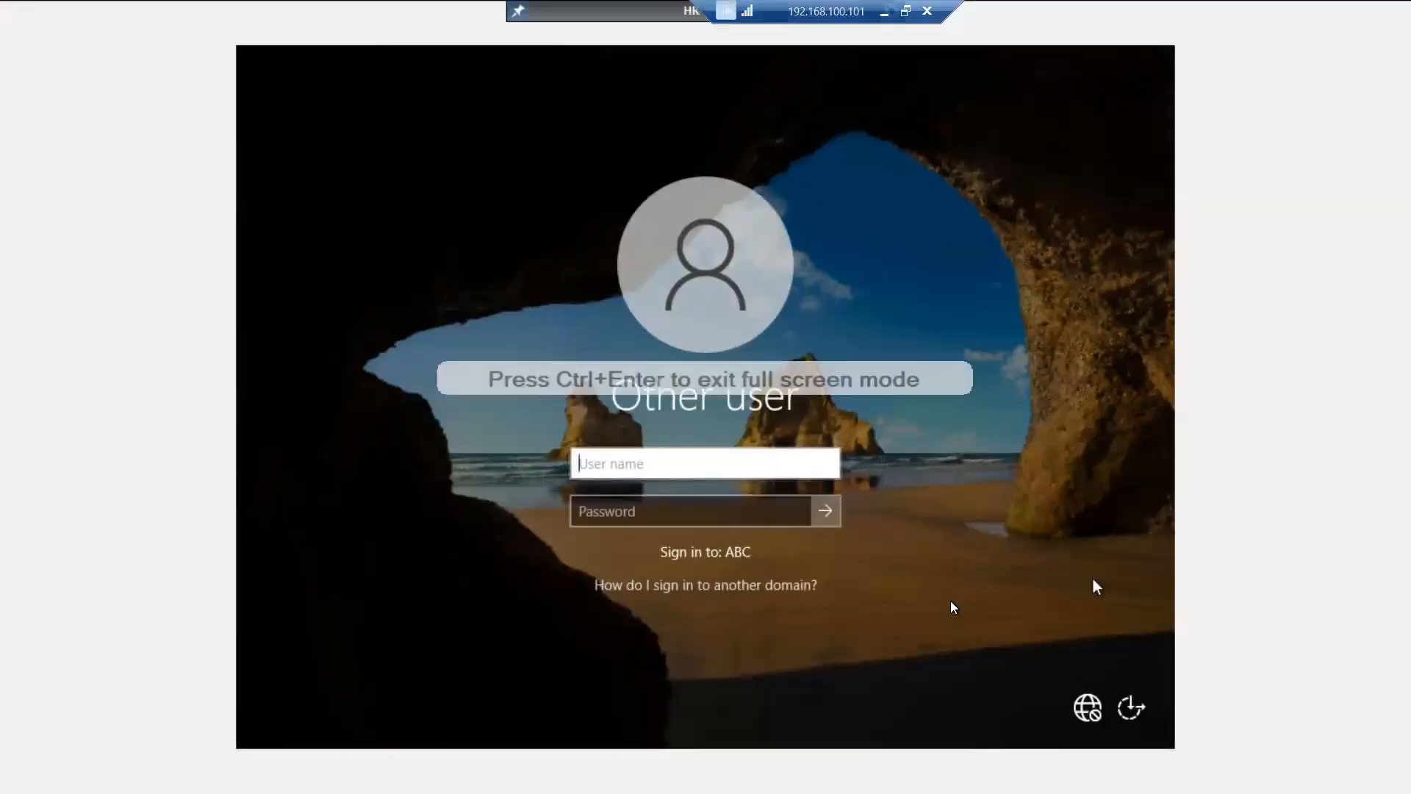
# - Sign in to HR-MST as the domain user, entering the username and password
pyautogui.write('ms185425')
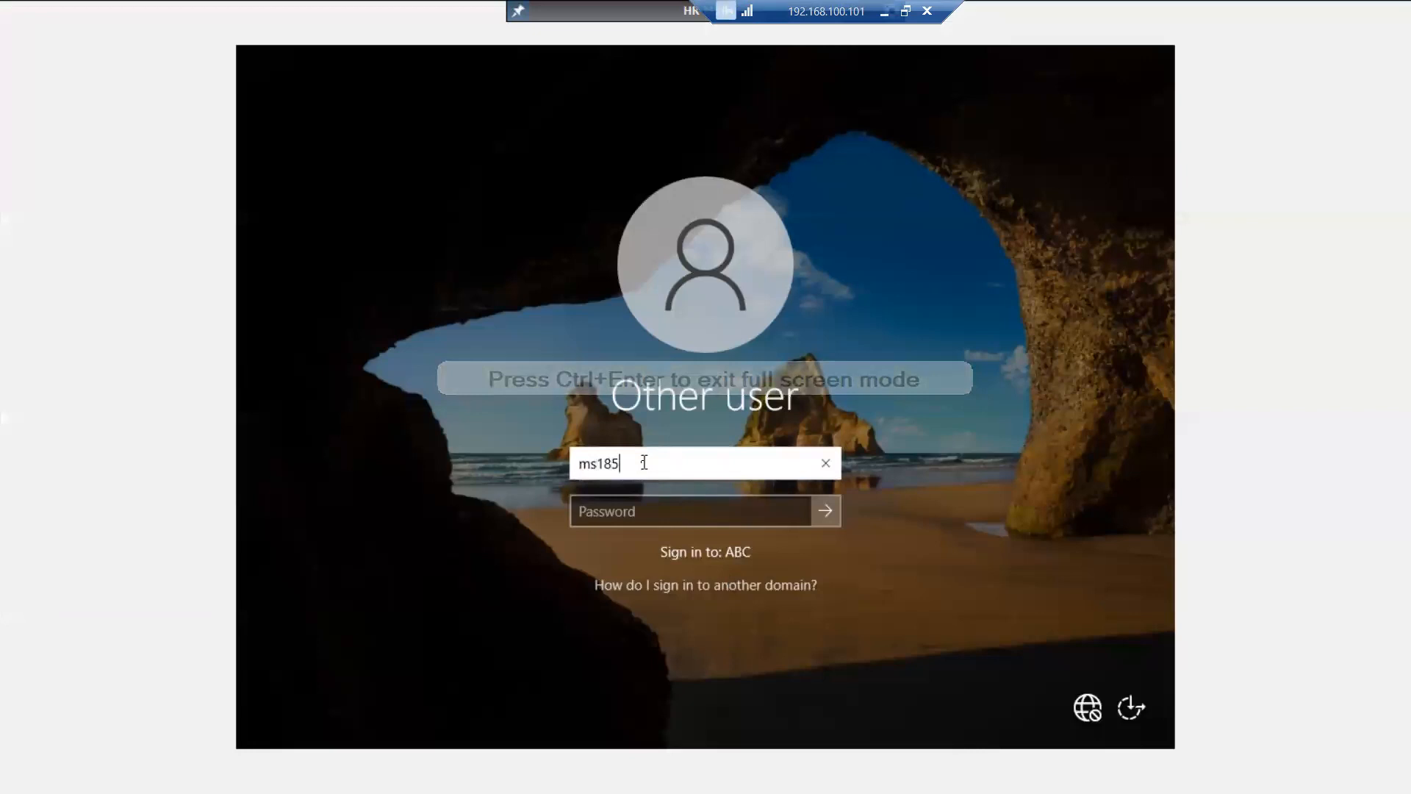
pyautogui.press('BackSpace')
pyautogui.write('6')
pyautogui.press('Tab')
pyautogui.write('••••••••••')
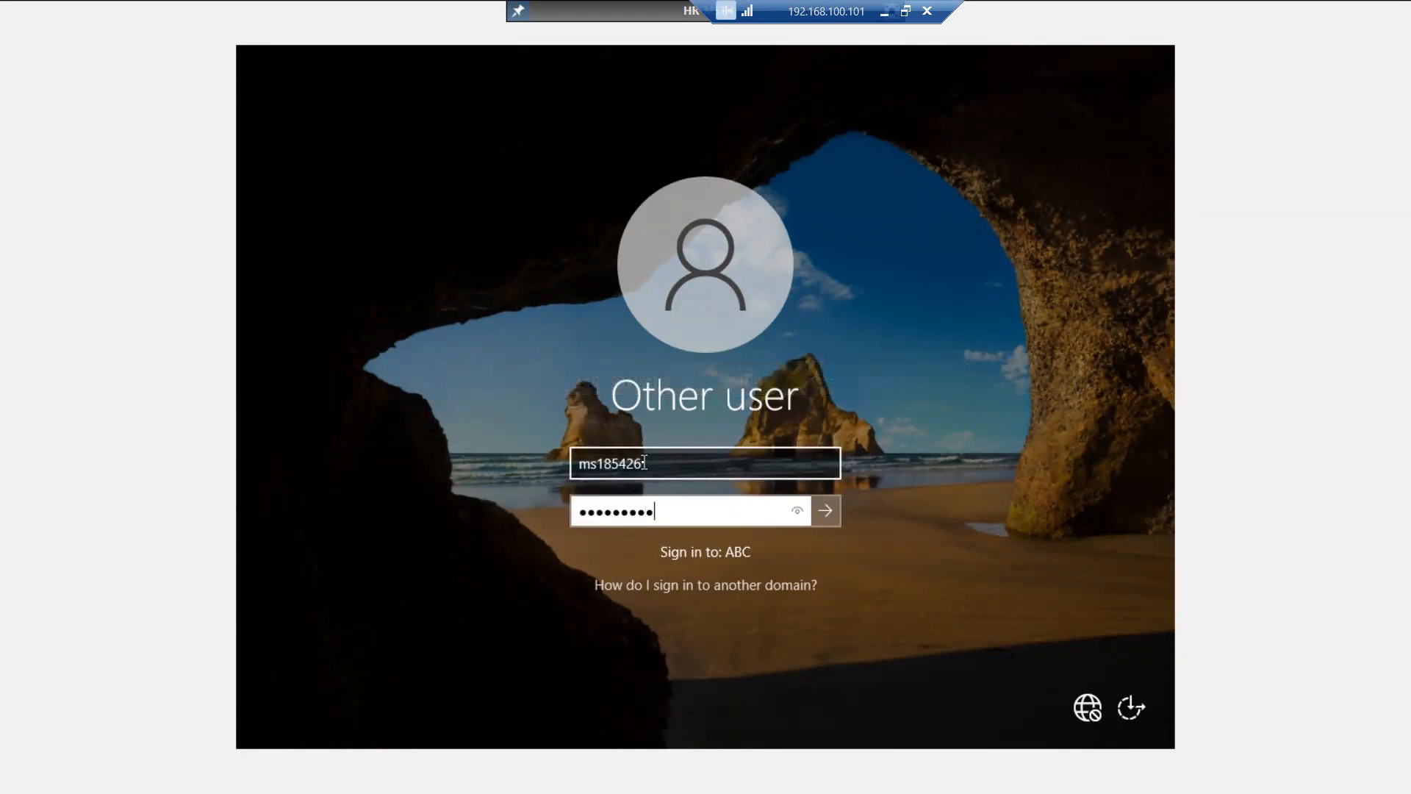
pyautogui.press('Return')
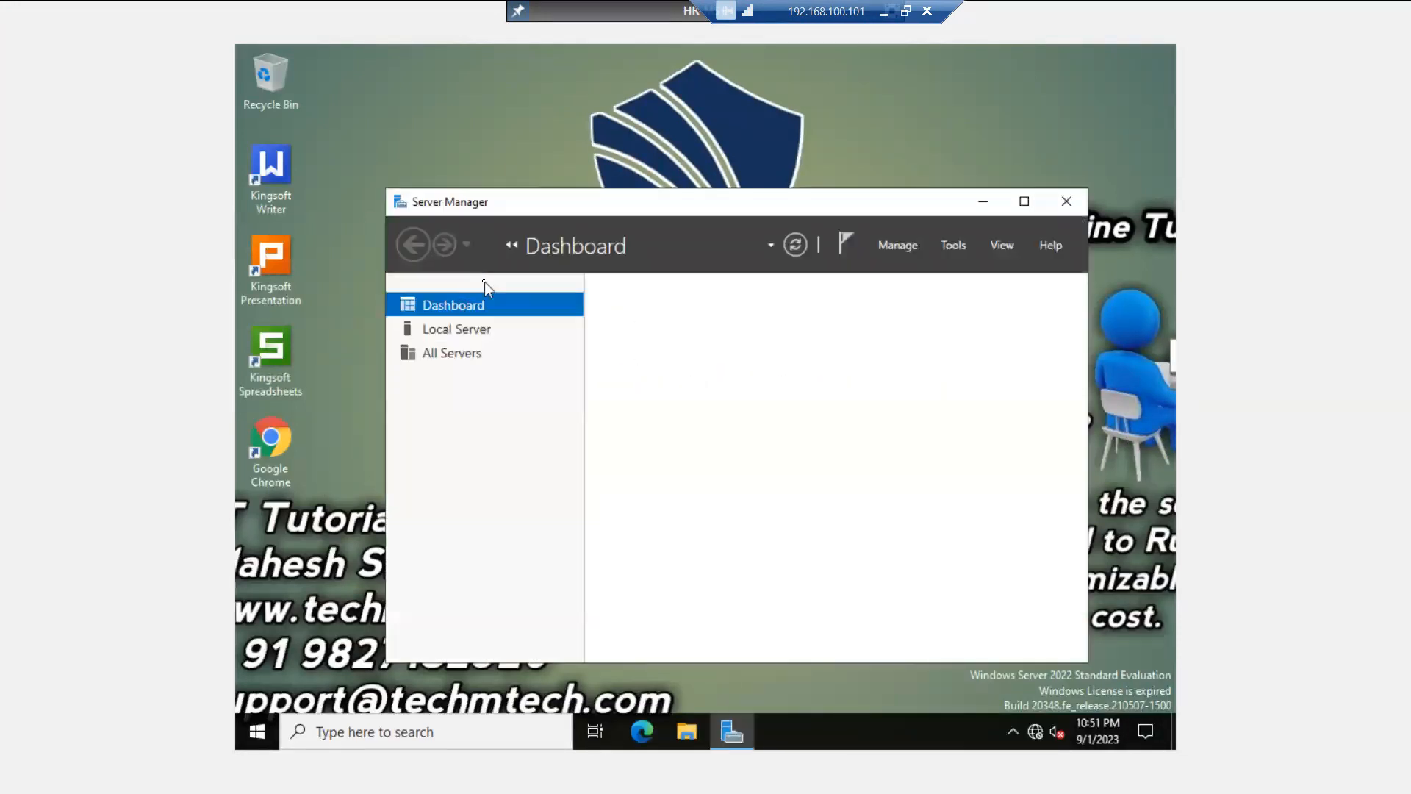
# - Minimize Server Manager and open the \\dc\Data share from the Run prompt
pyautogui.click(1024, 203)
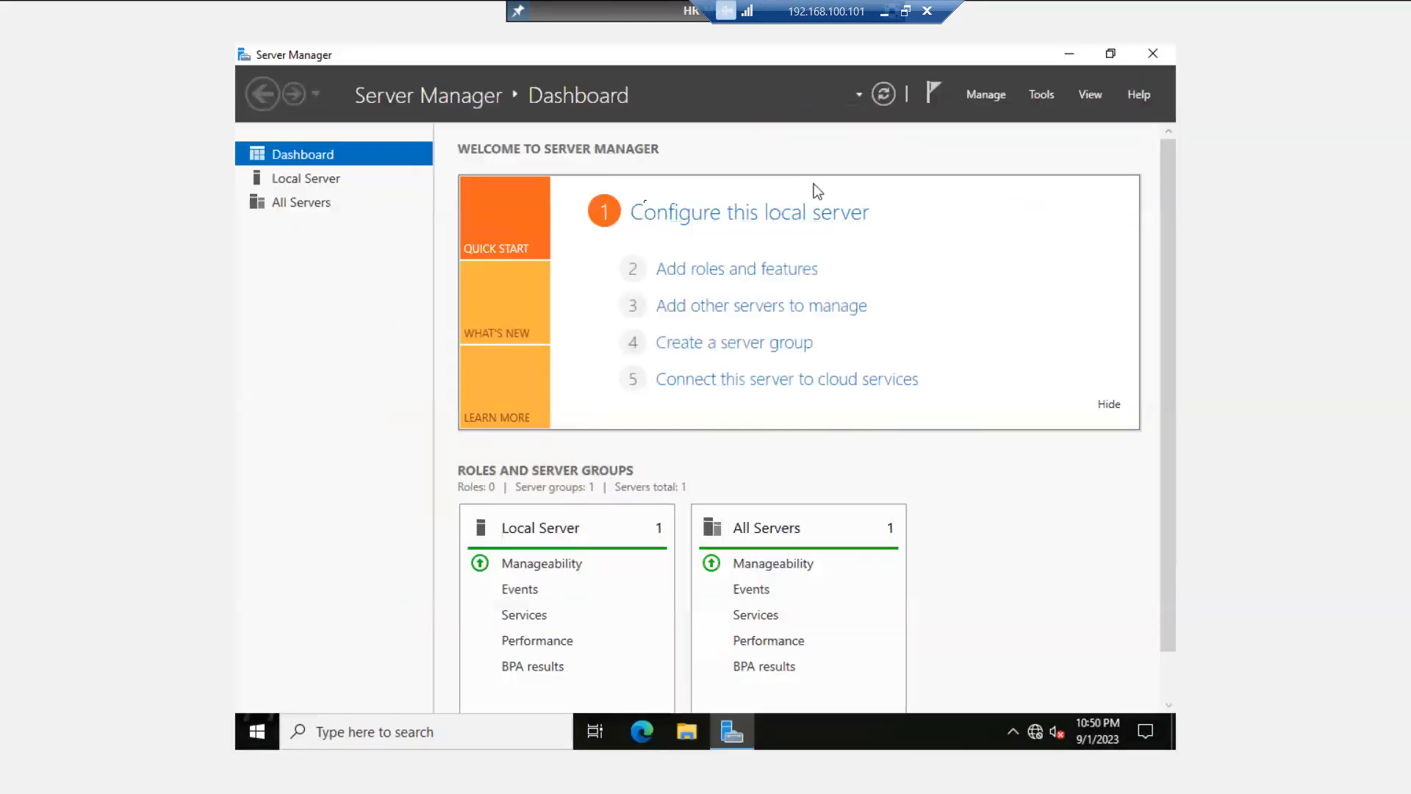
pyautogui.click(1072, 59)
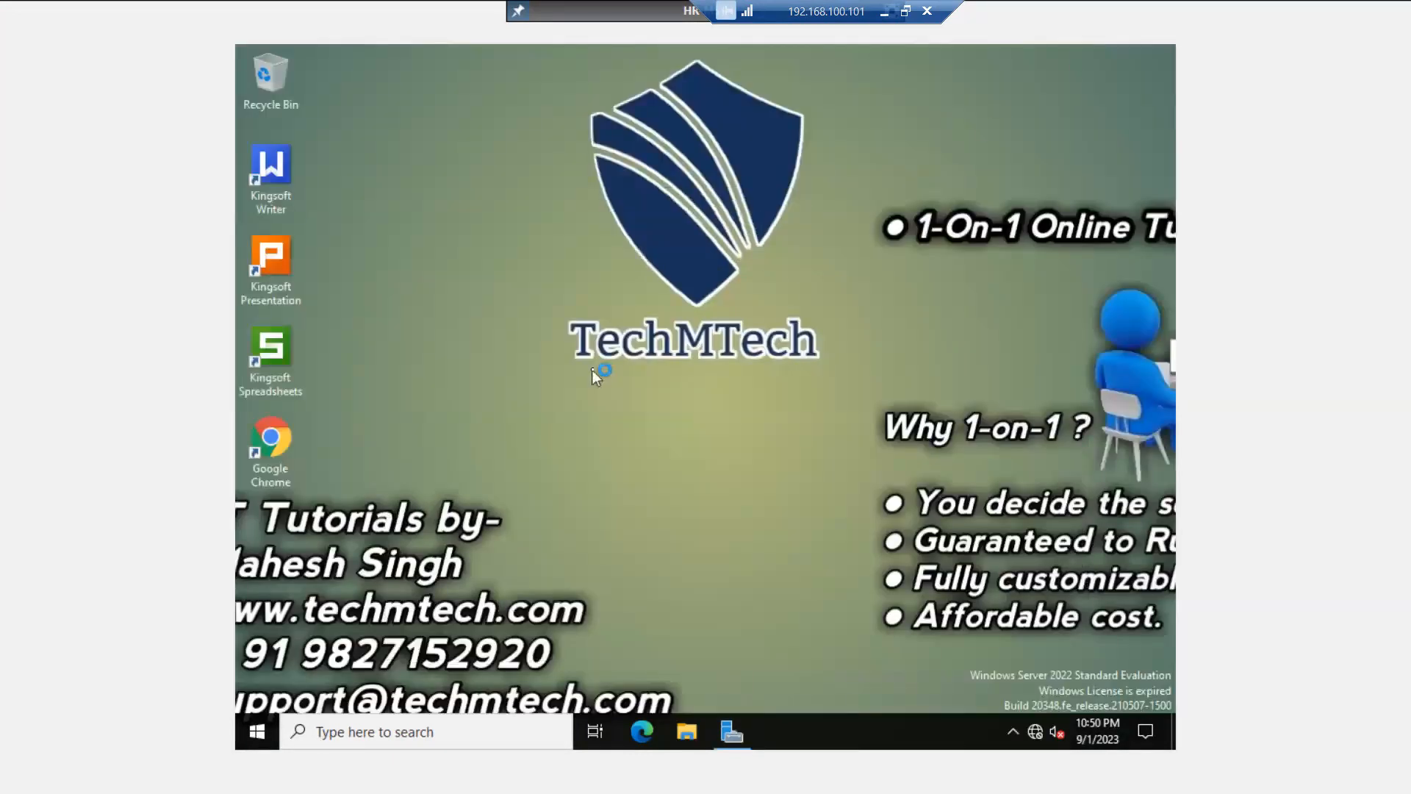
pyautogui.press('super+r')
pyautogui.write('\\\\')
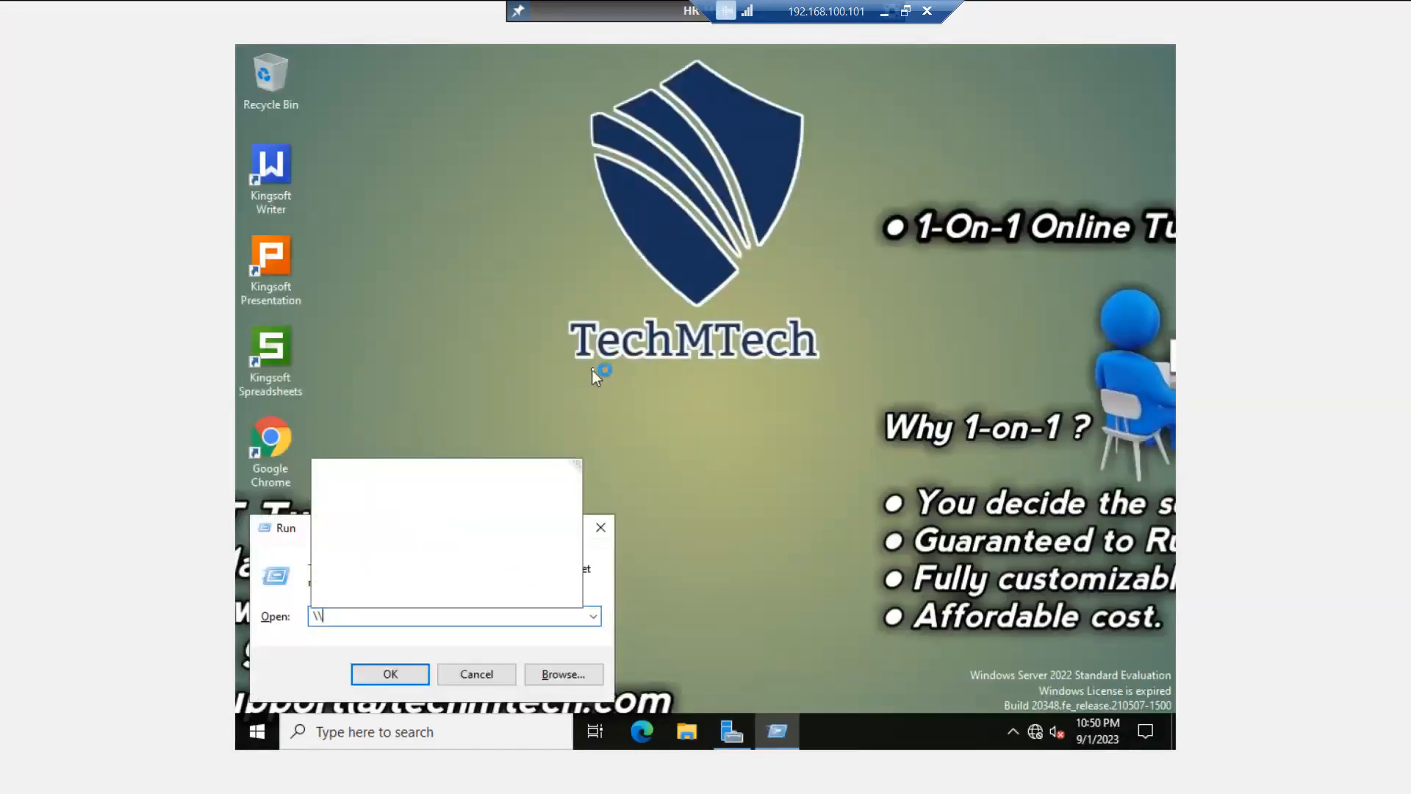
pyautogui.write('dc')
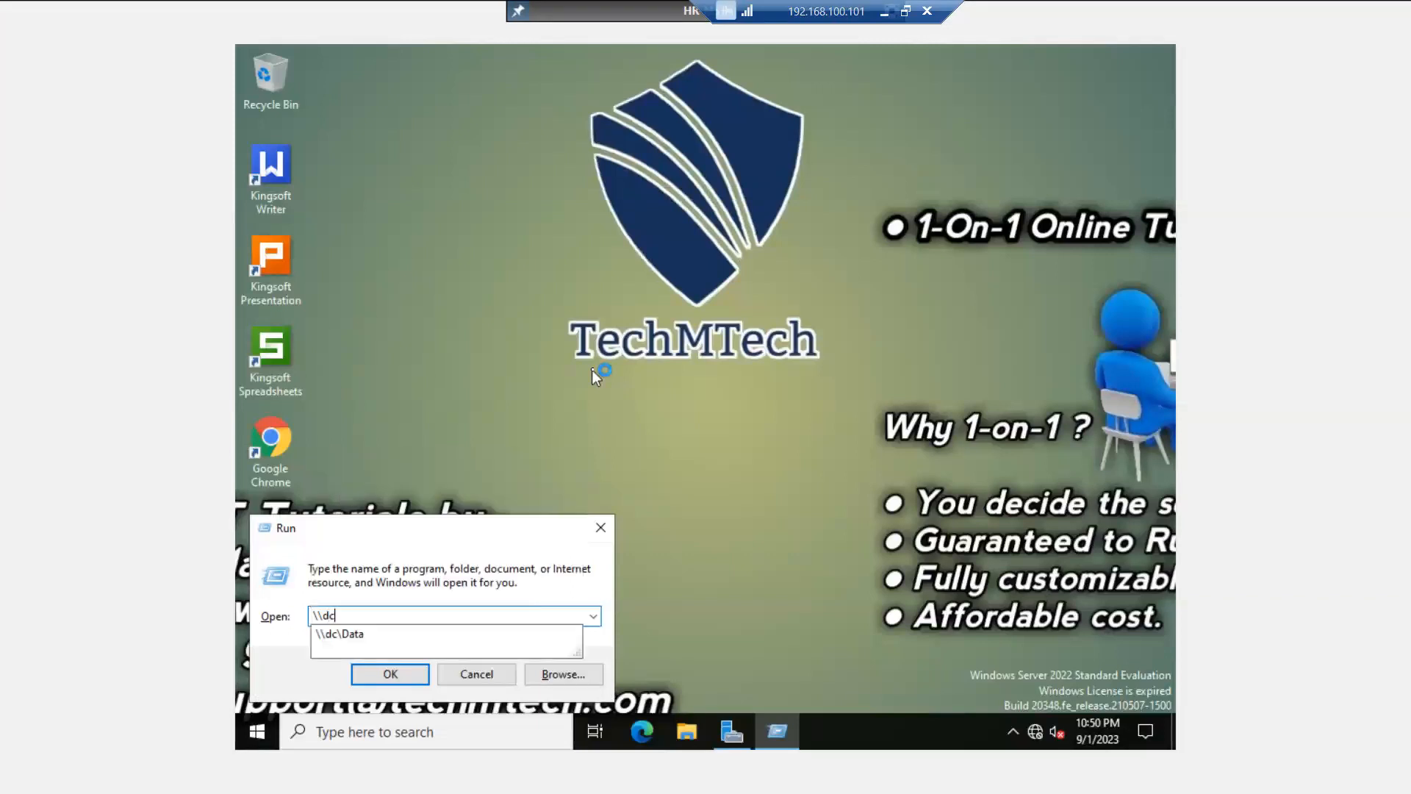
pyautogui.press('Down')
pyautogui.press('Return')
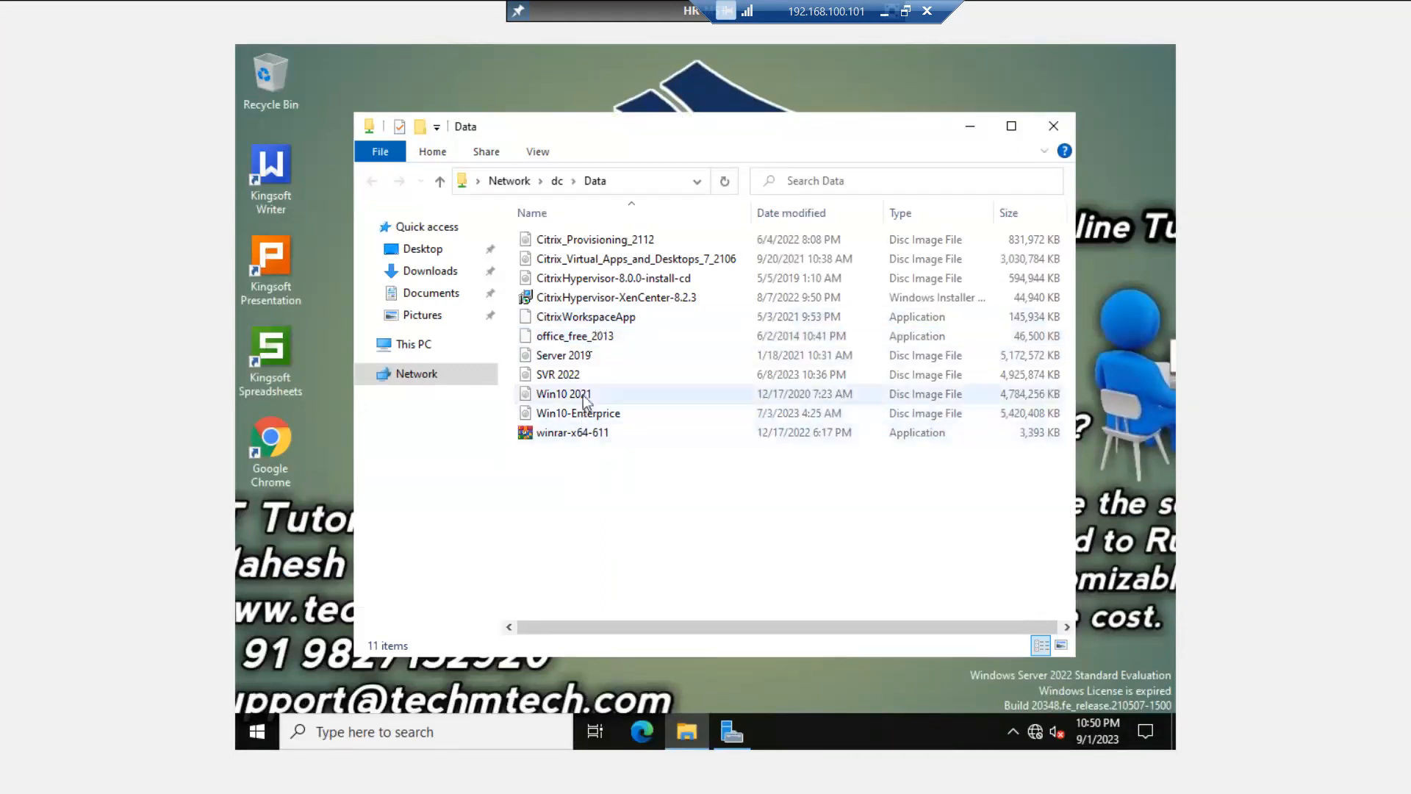
# - Navigate File Explorer to the \\dc\Soft share, then leave full-screen console mode
pyautogui.click(641, 184)
pyautogui.click(642, 184)
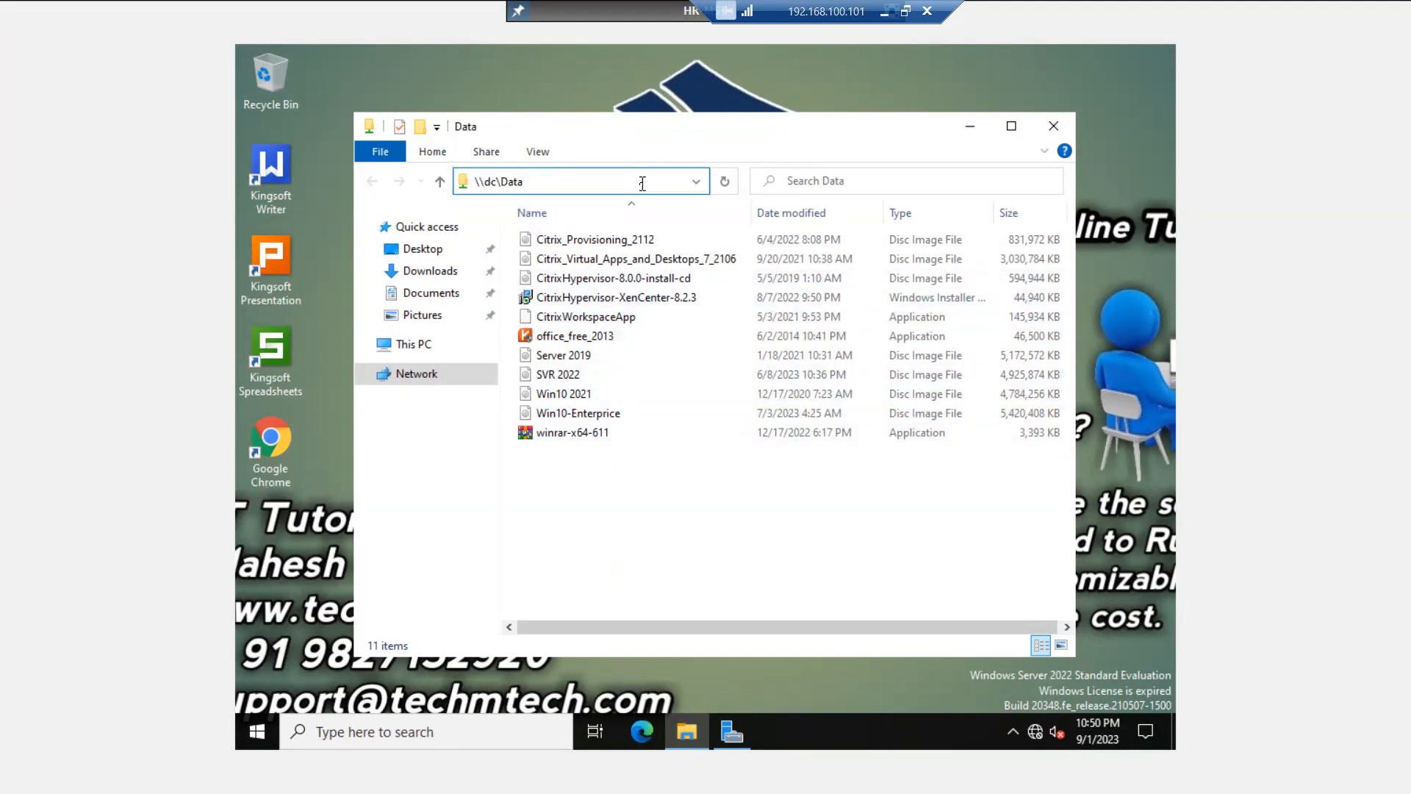
pyautogui.press('BackSpace')
pyautogui.press('BackSpace')
pyautogui.press('BackSpace')
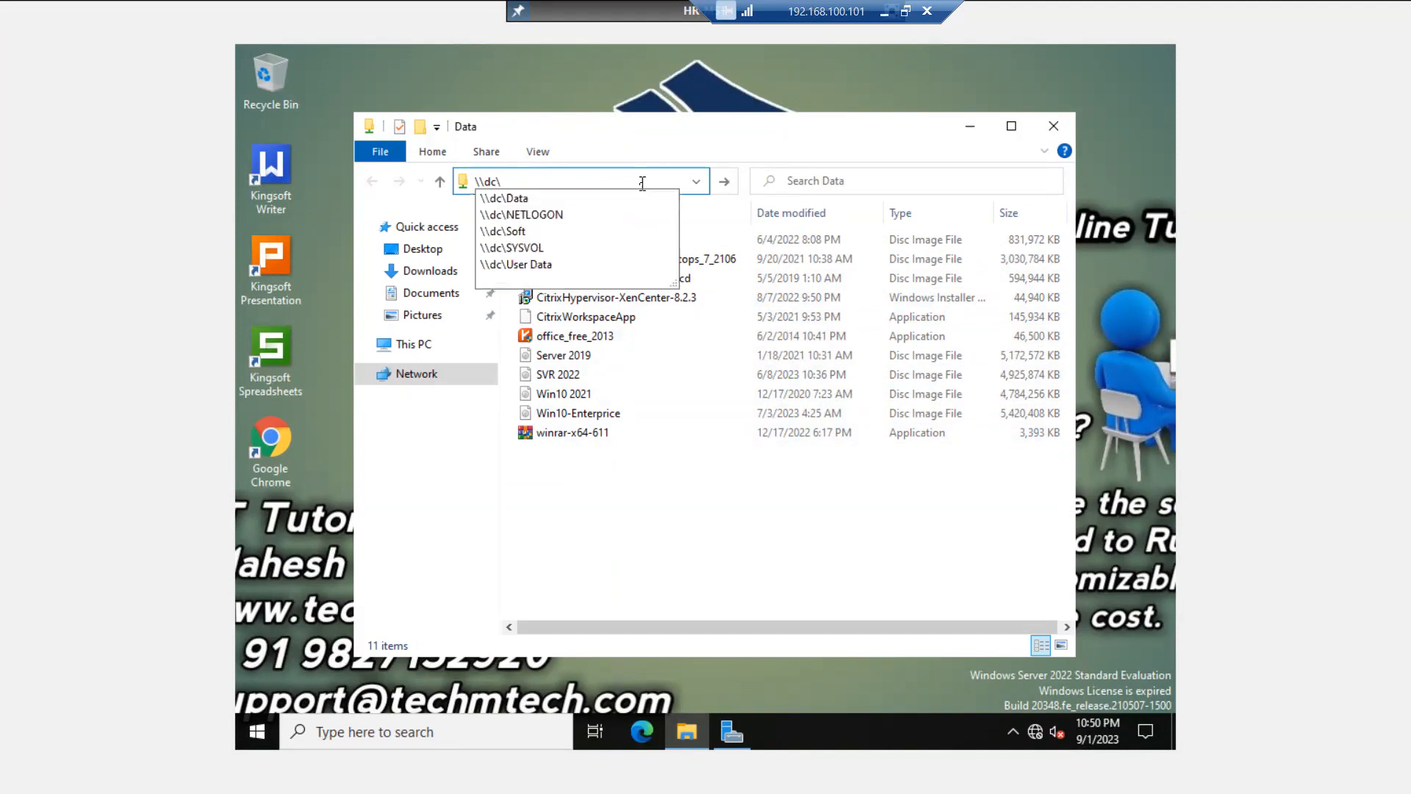
pyautogui.click(515, 232)
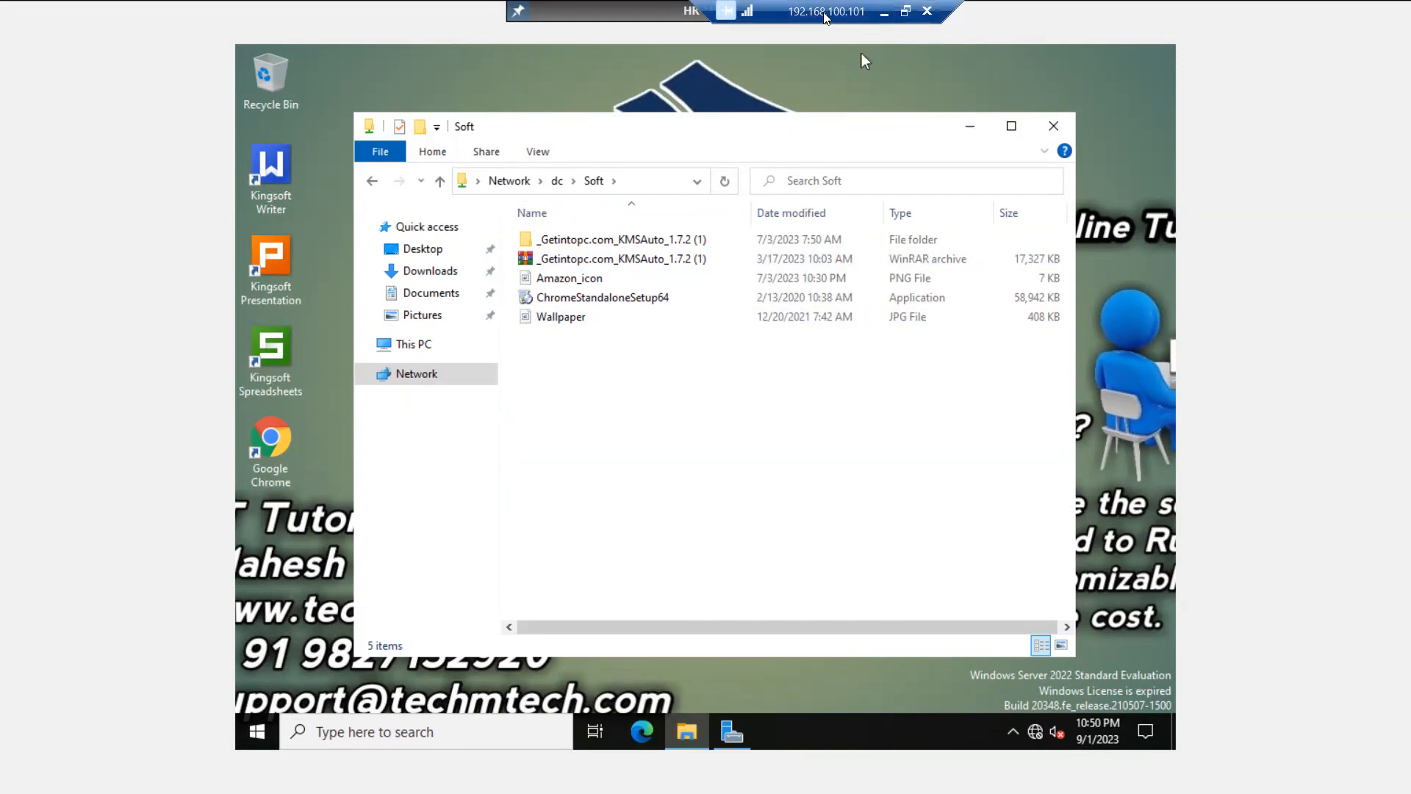
pyautogui.moveTo(837, 14); pyautogui.dragTo(680, 12)
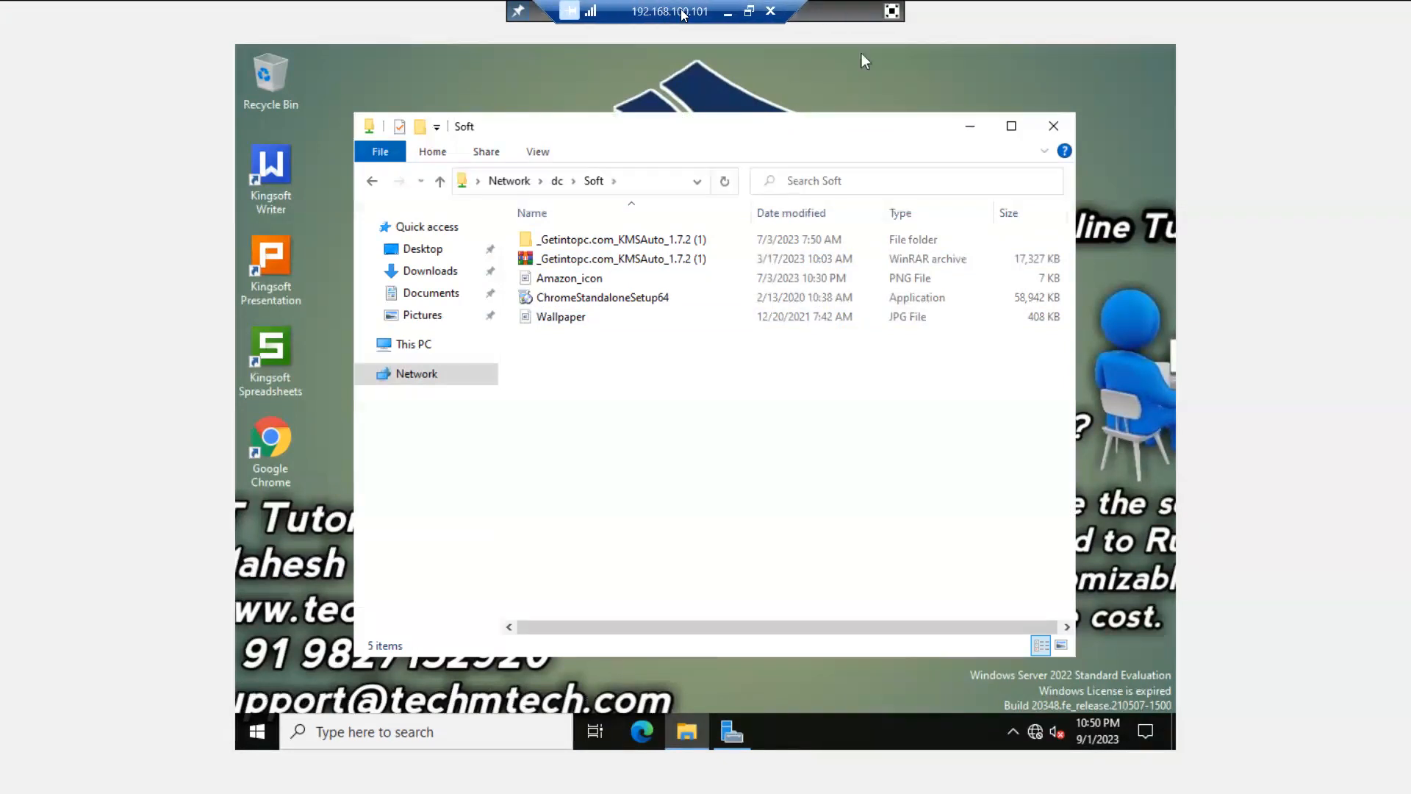
pyautogui.click(891, 12)
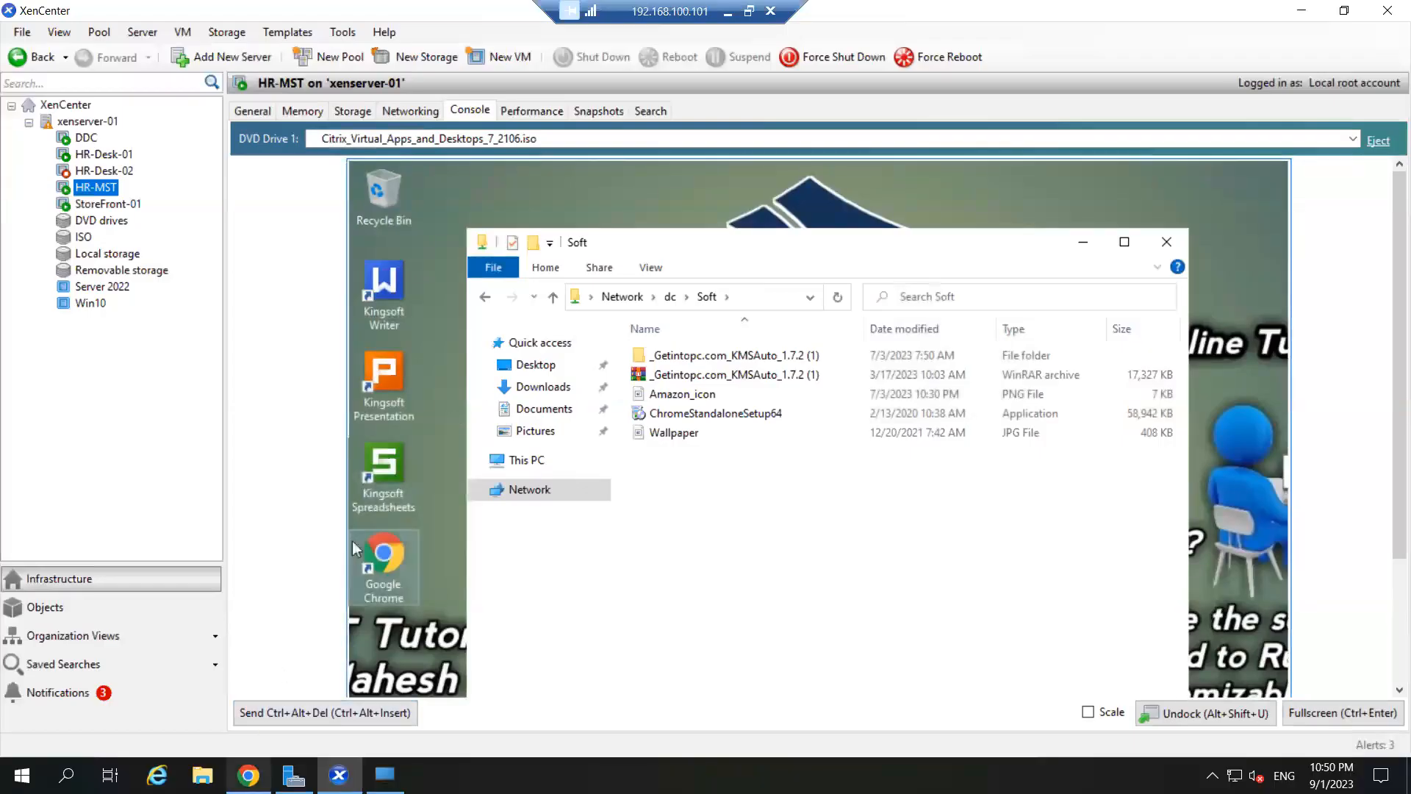
# - Search Google for 'notepad' in a new Chrome tab and open the Notepad++ website
pyautogui.click(248, 775)
pyautogui.click(245, 15)
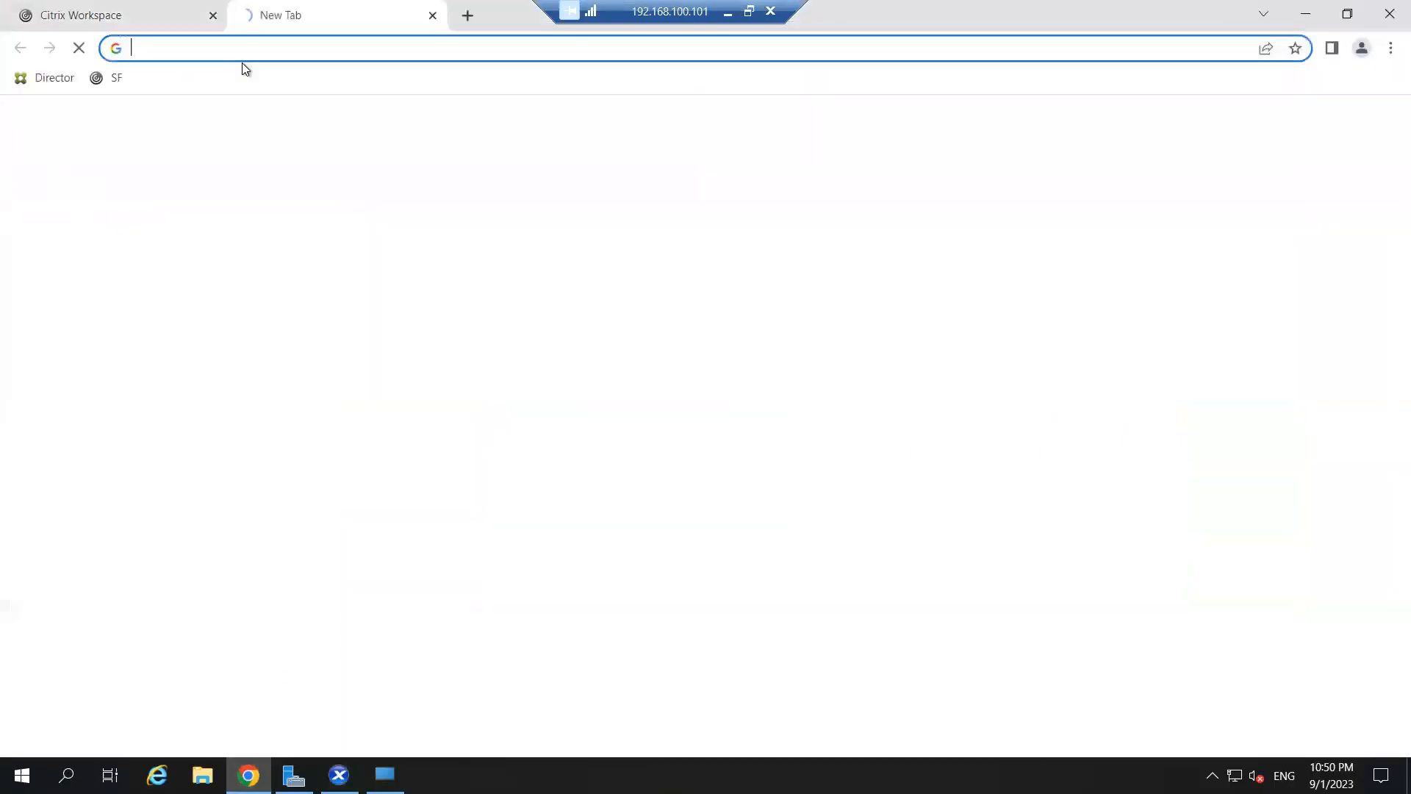
pyautogui.write('n')
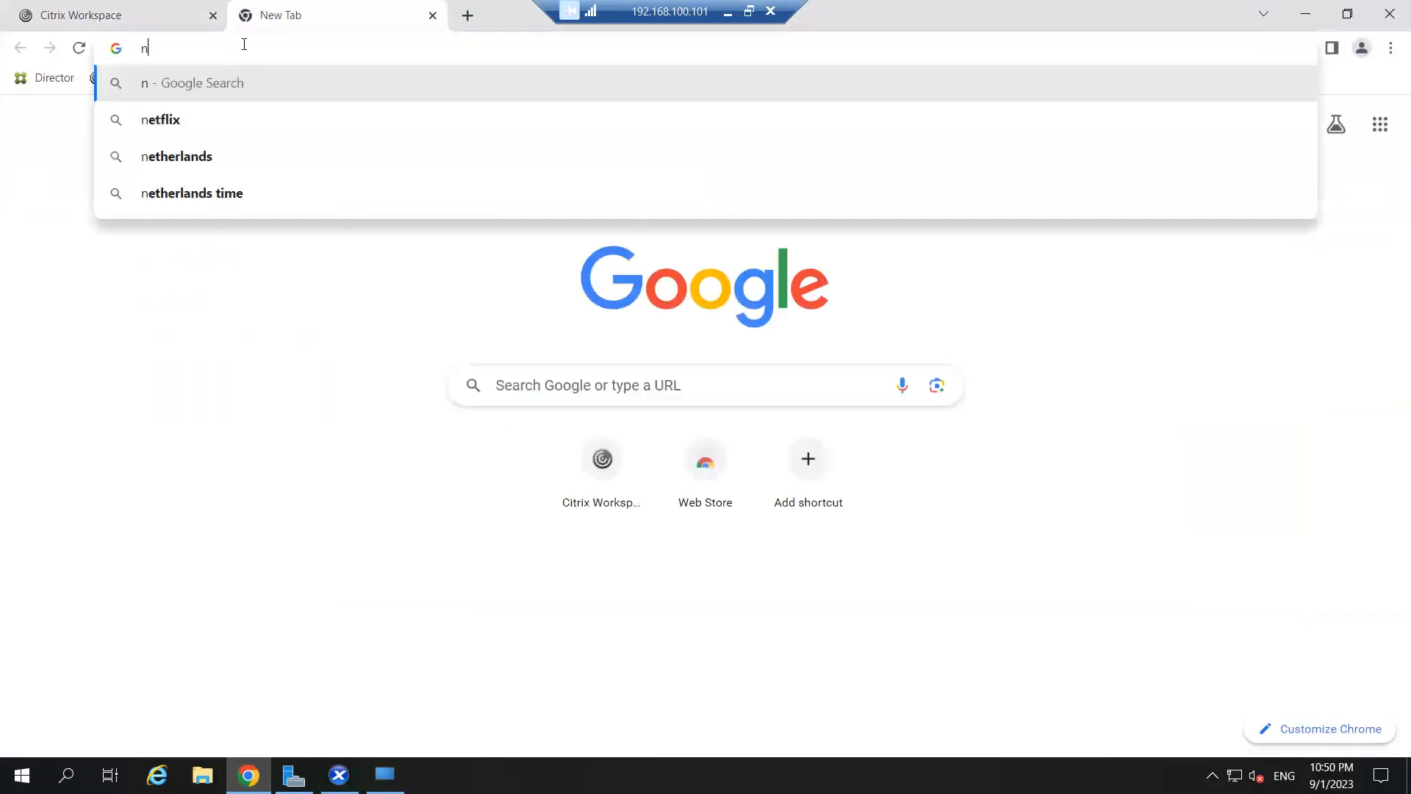
pyautogui.write('otepad')
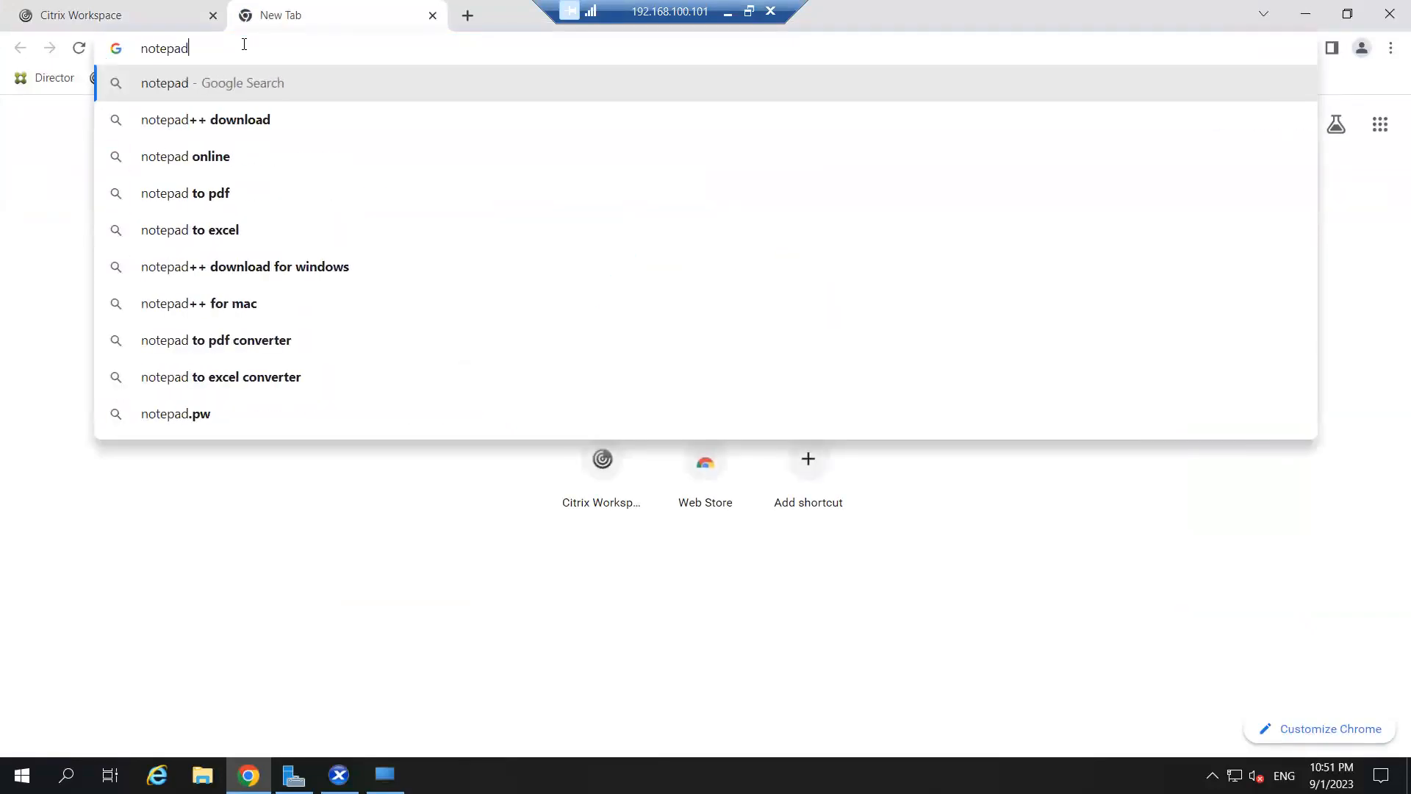
pyautogui.press('Return')
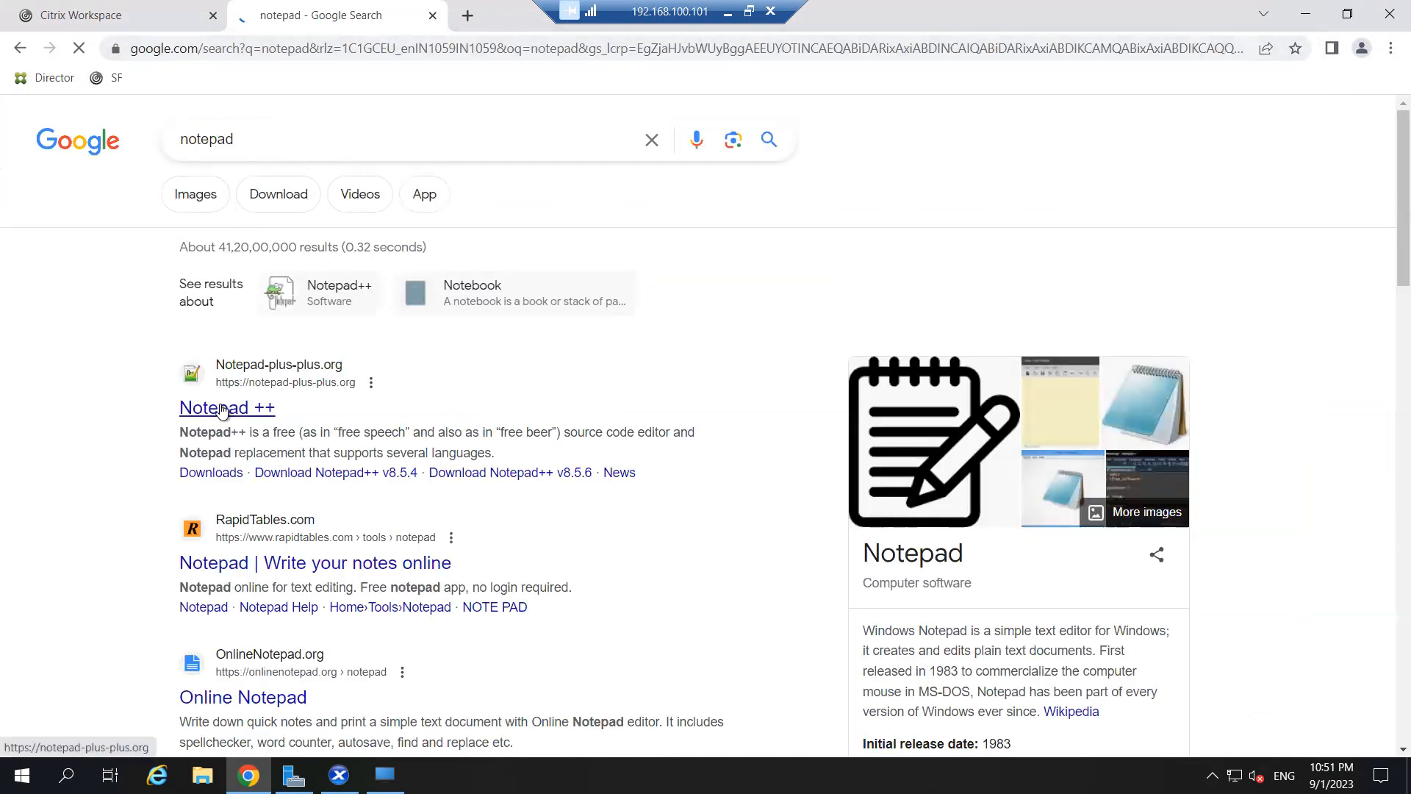
pyautogui.click(221, 409)
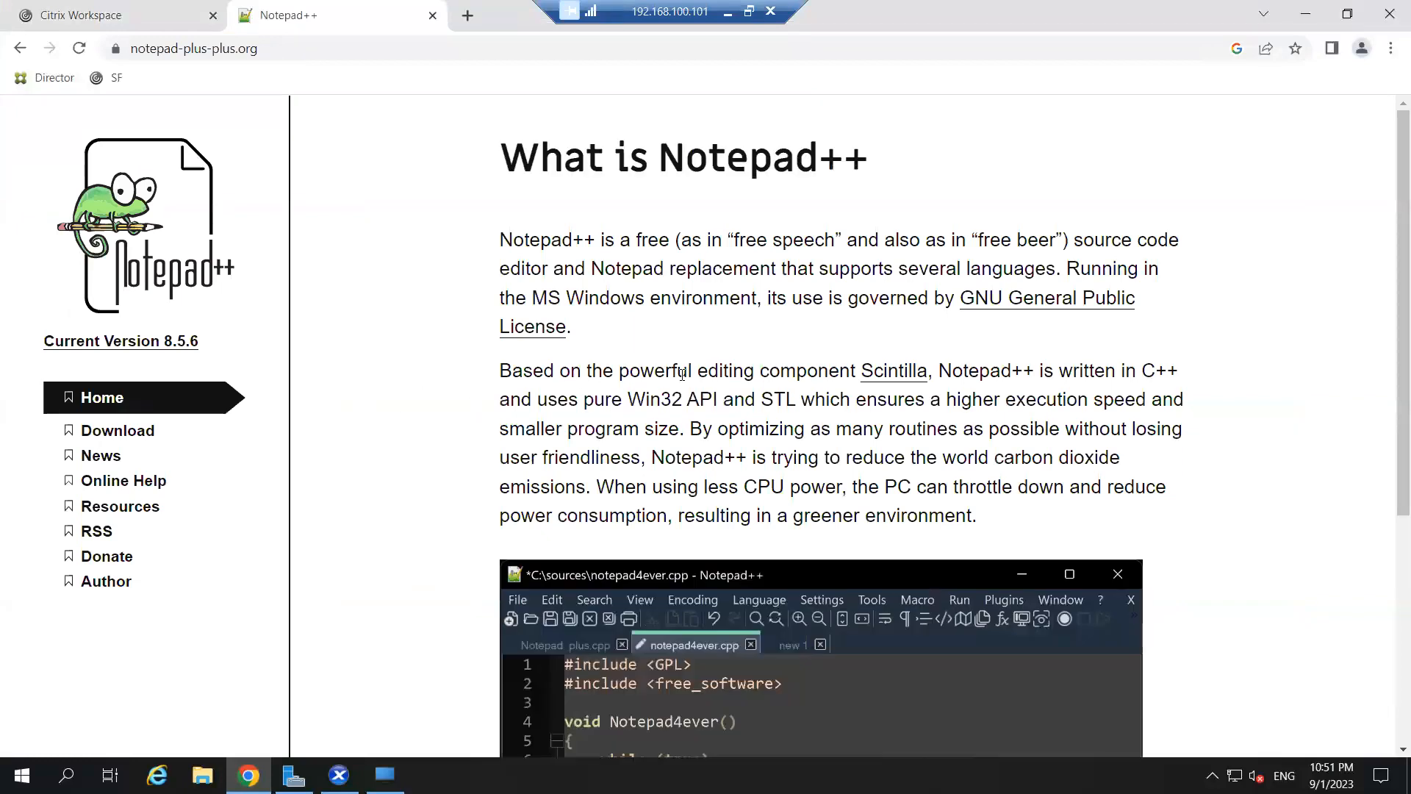
pyautogui.scroll(-5, 360, 411)
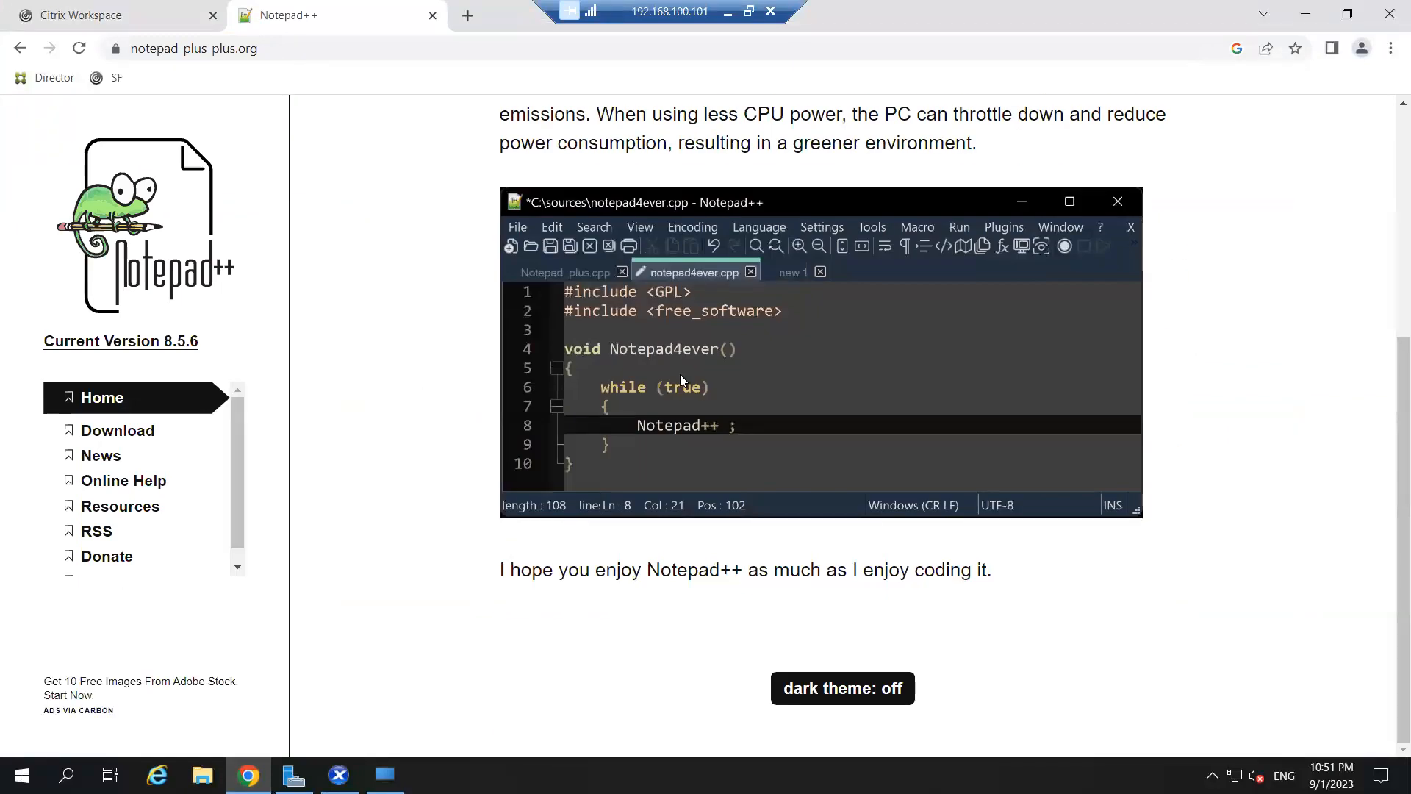
pyautogui.scroll(5, 681, 373)
pyautogui.scroll(-5, 682, 374)
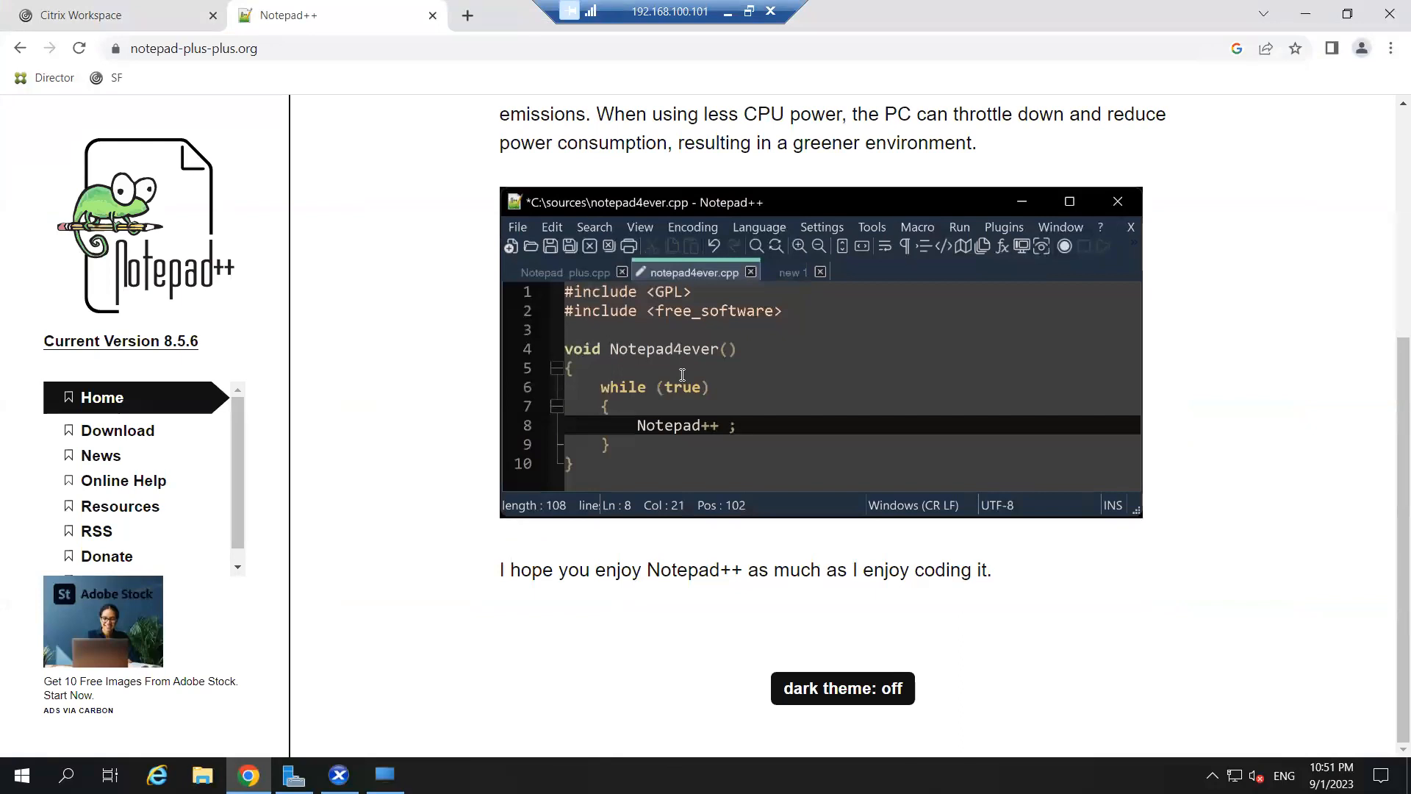
pyautogui.scroll(5, 683, 374)
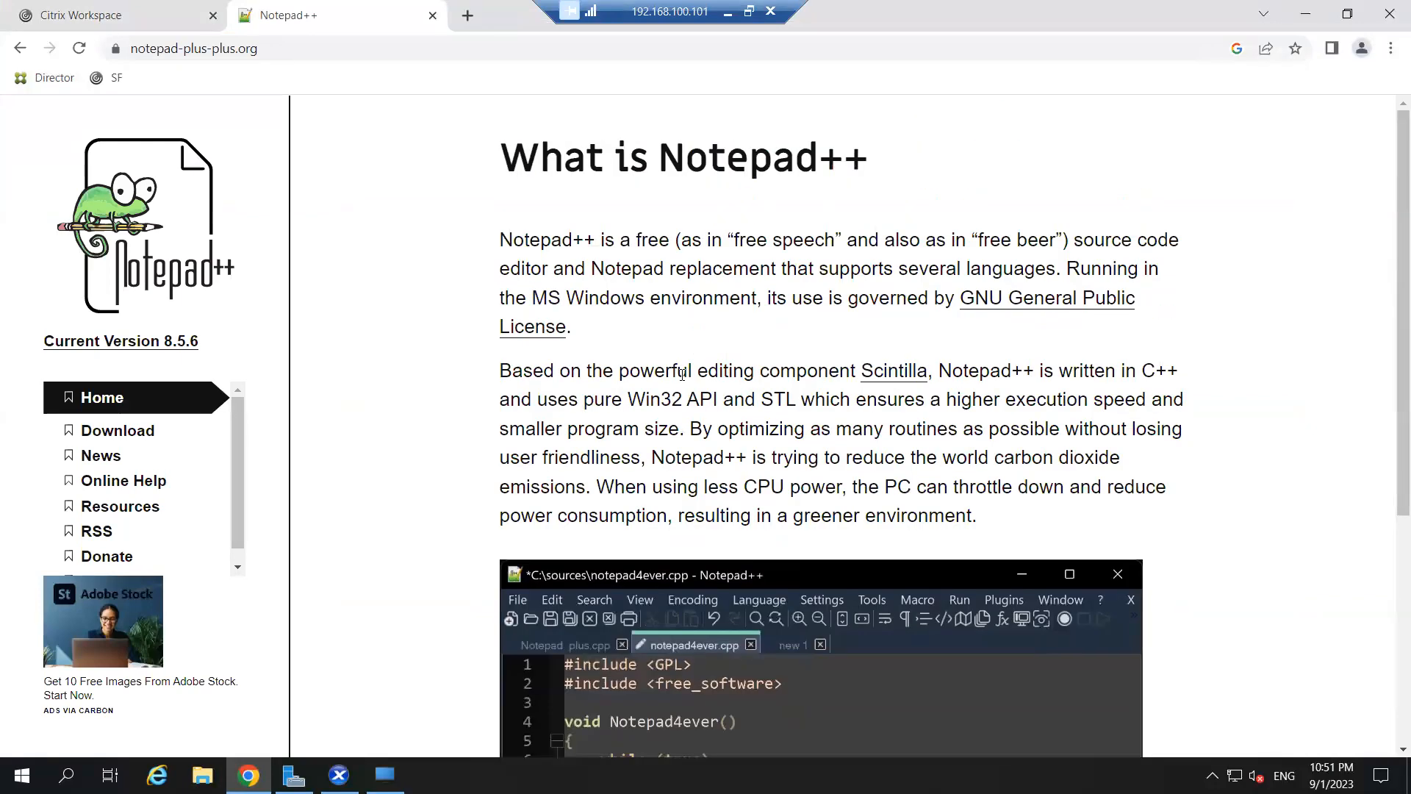
# - Download the 64-bit Notepad++ v8.5.6 installer and show it in its folder
pyautogui.click(118, 432)
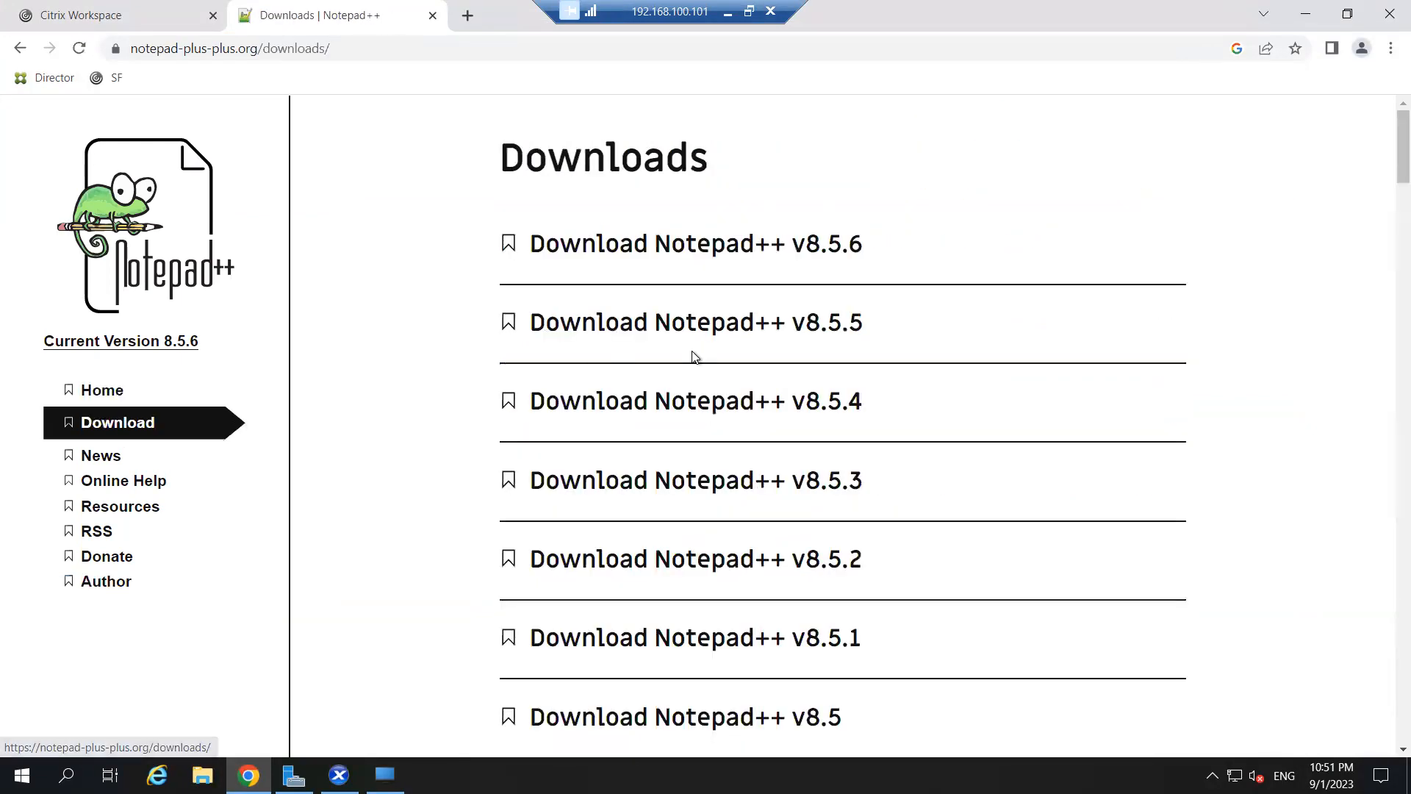
pyautogui.click(641, 242)
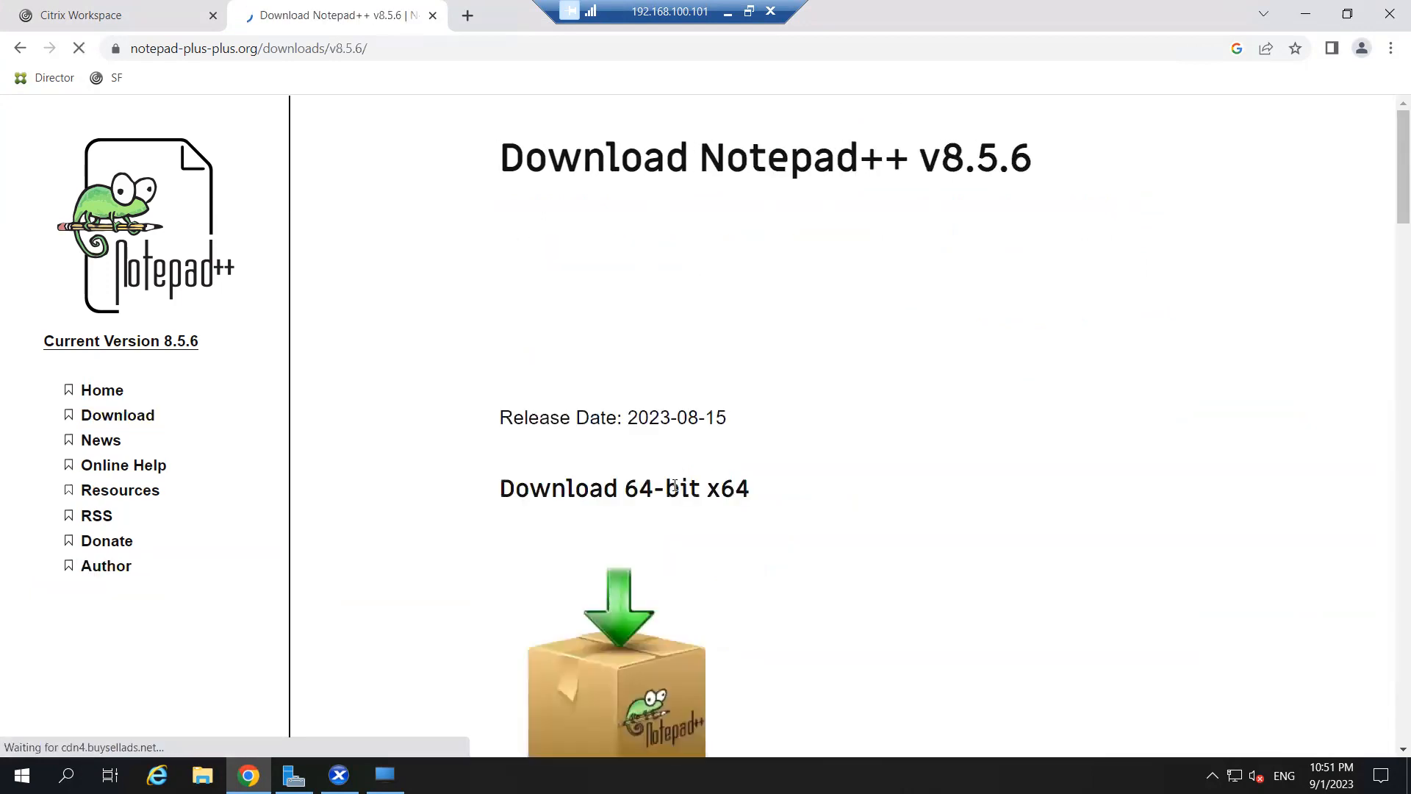
pyautogui.scroll(-2, 607, 517)
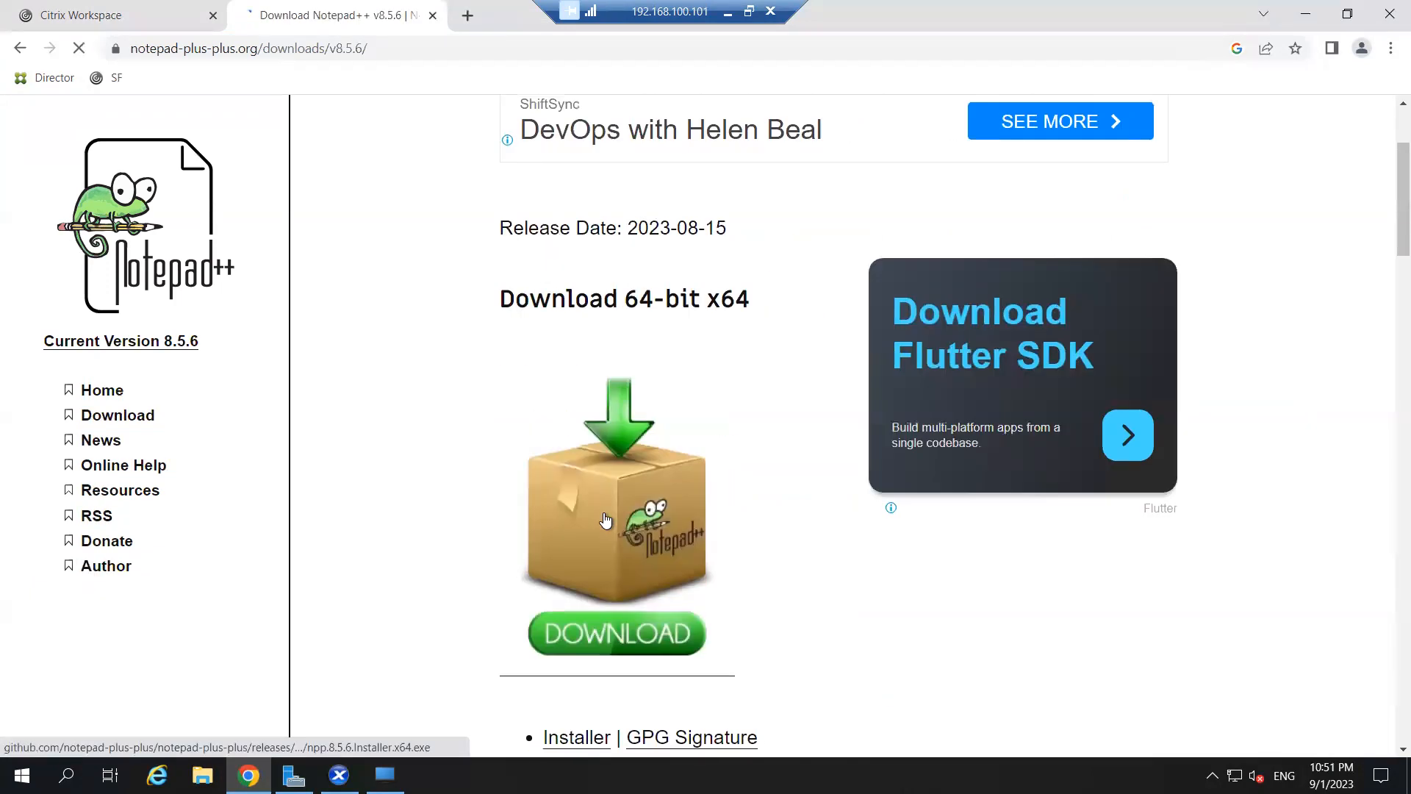
pyautogui.click(619, 567)
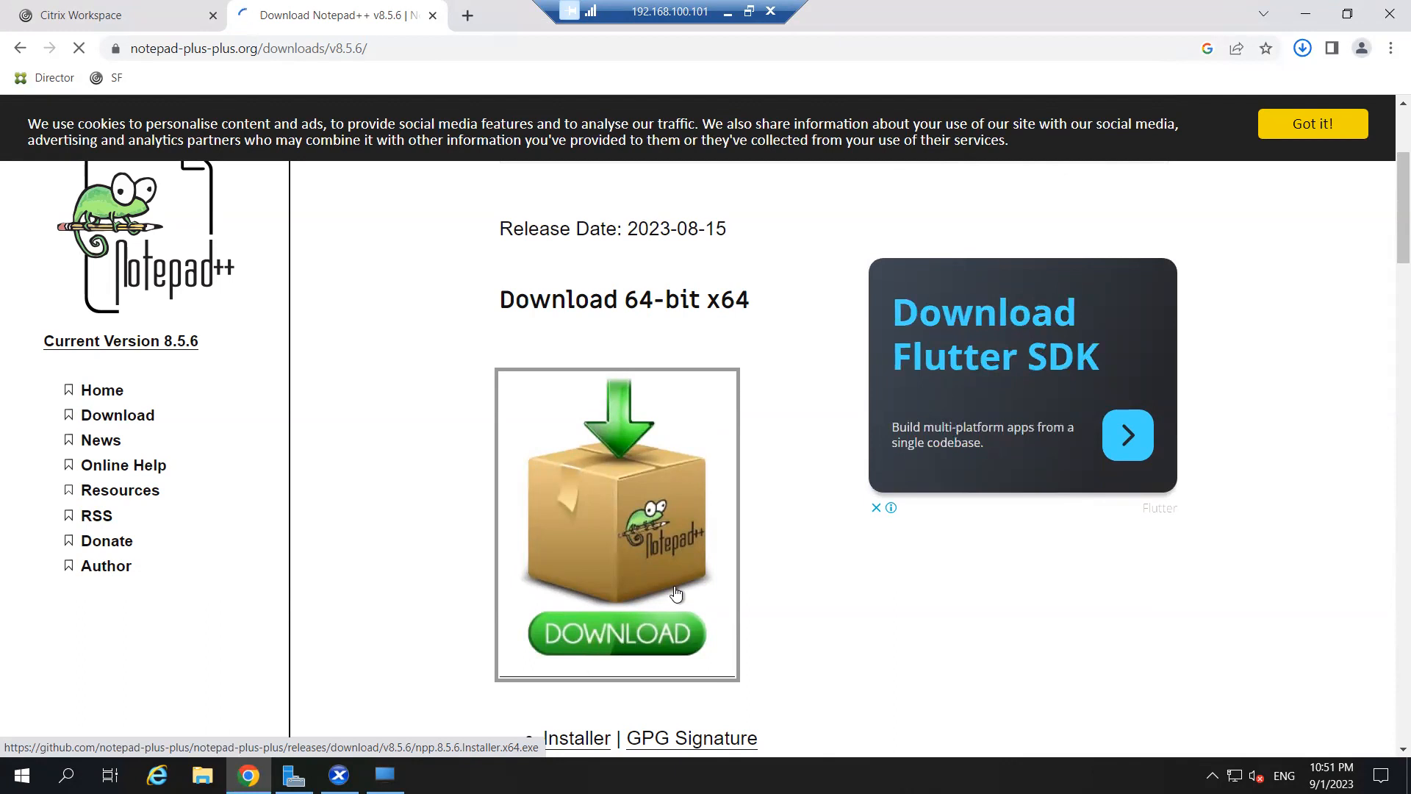
pyautogui.scroll(-3, 604, 543)
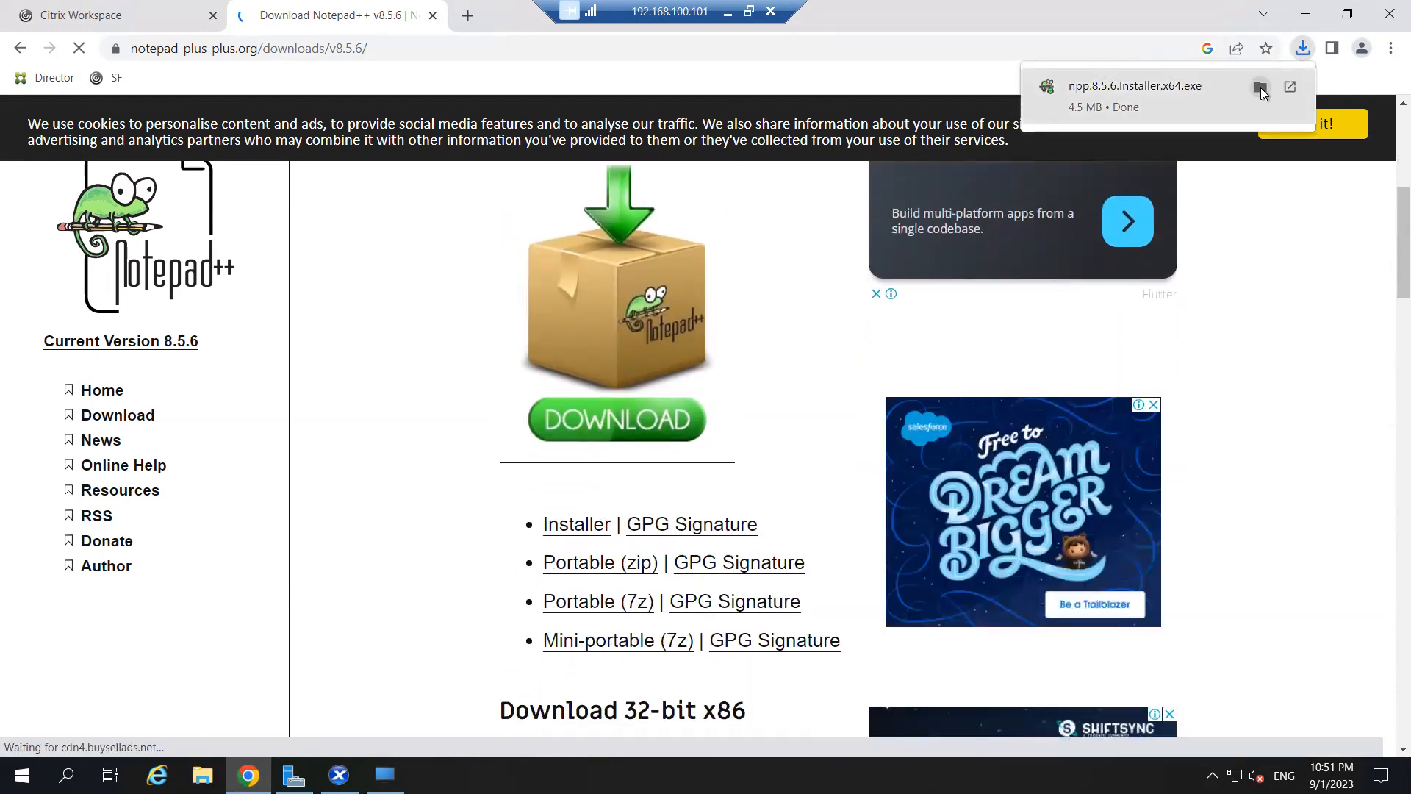
pyautogui.click(1260, 86)
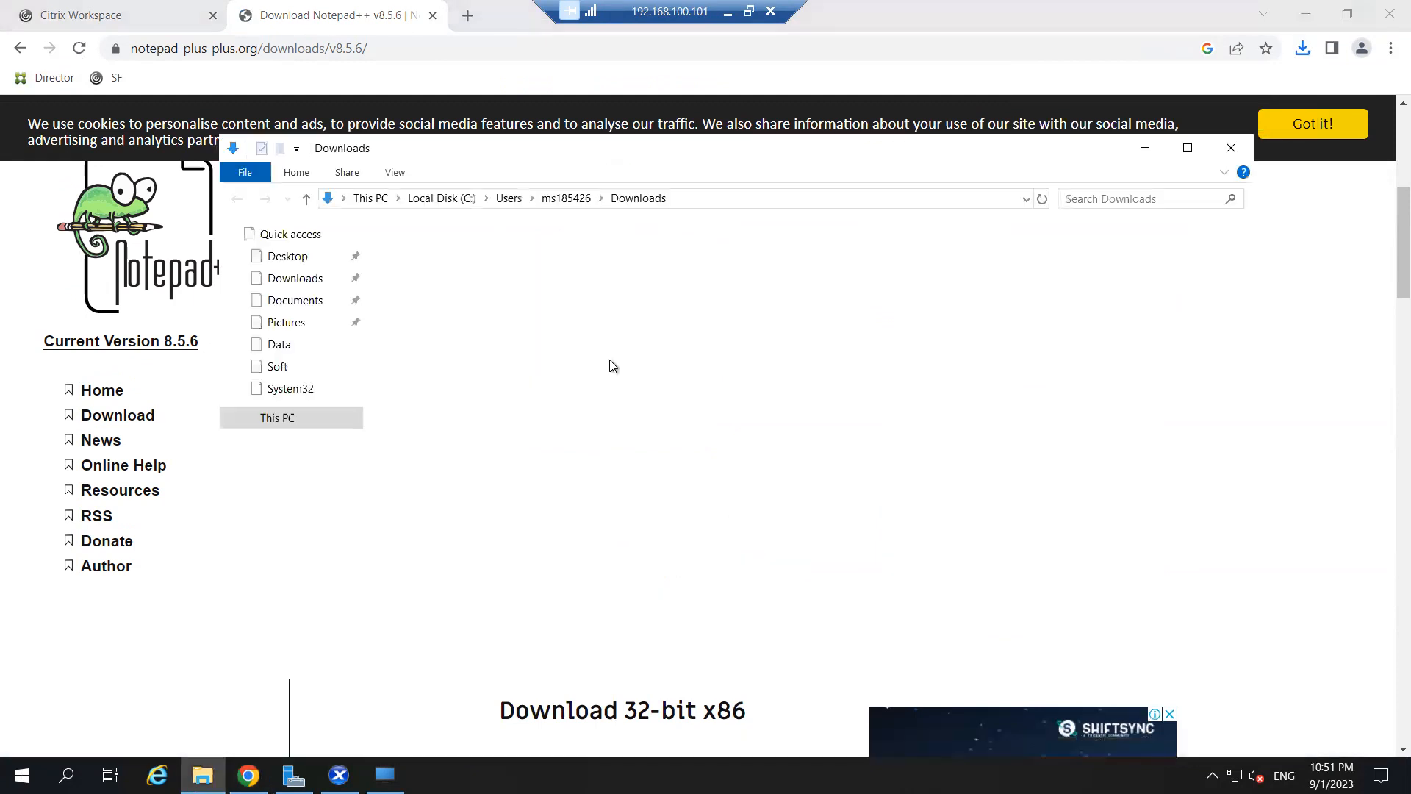
# - Move npp.8.5.6.Installer.x64 from Downloads into D:\Data by cut and paste, then close Explorer
pyautogui.rightClick(440, 253)
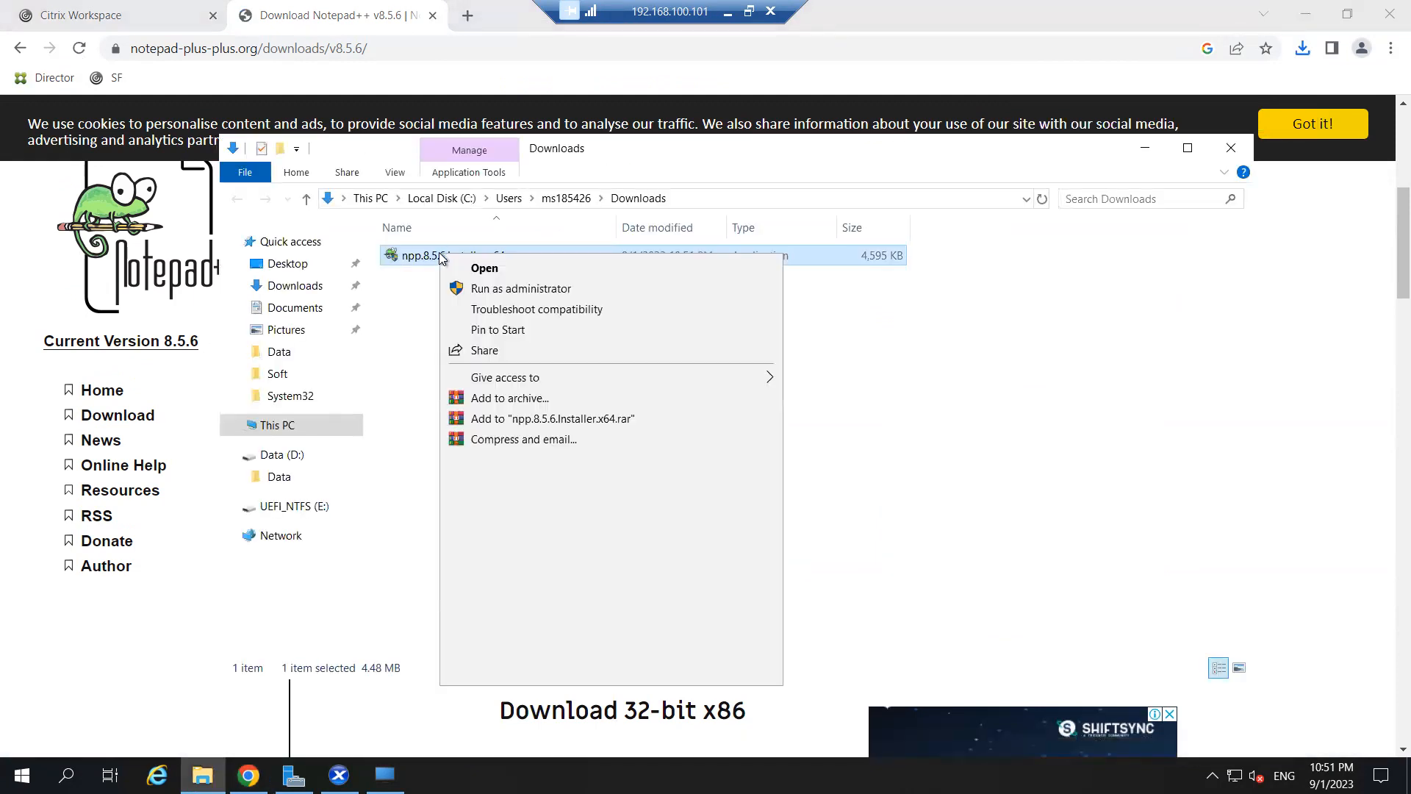
pyautogui.click(474, 555)
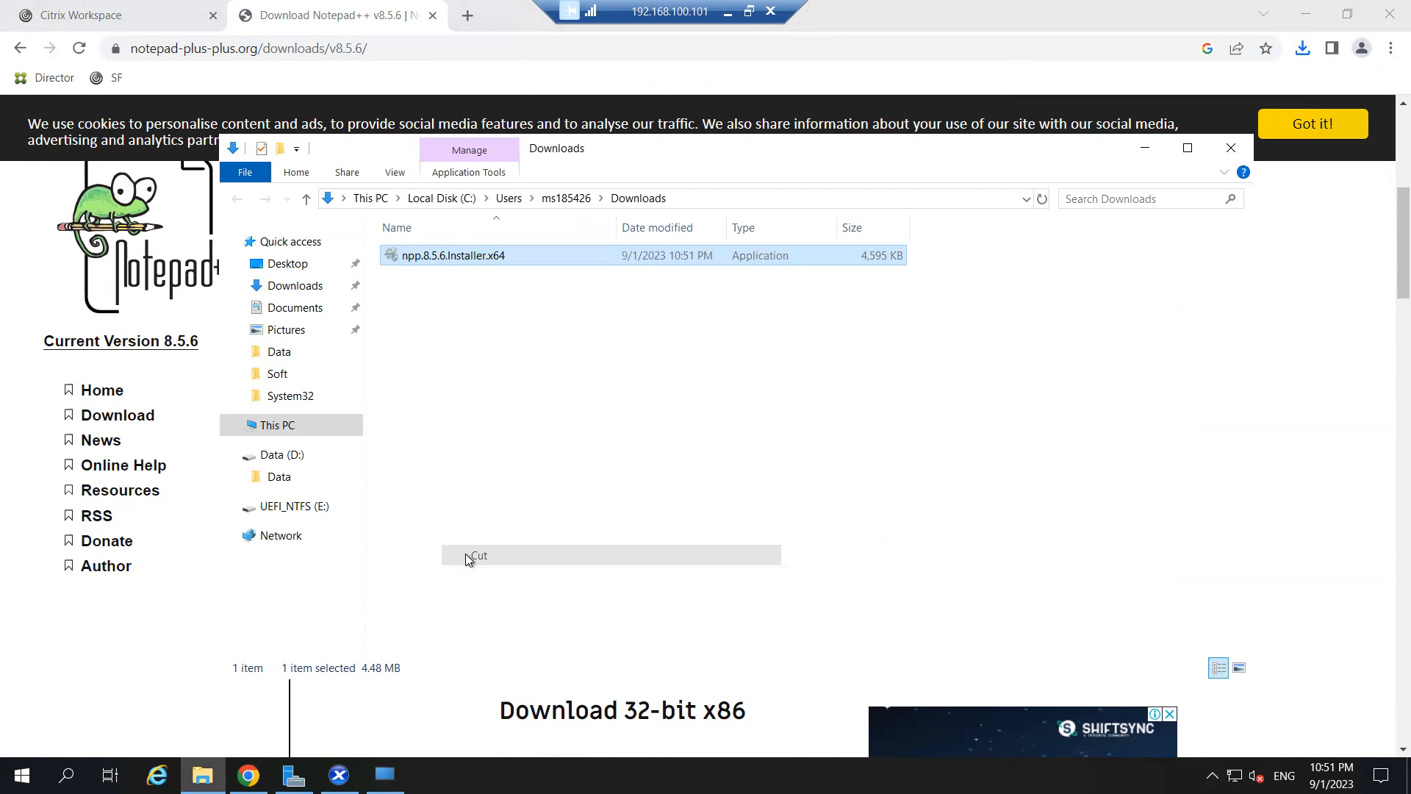
pyautogui.click(278, 457)
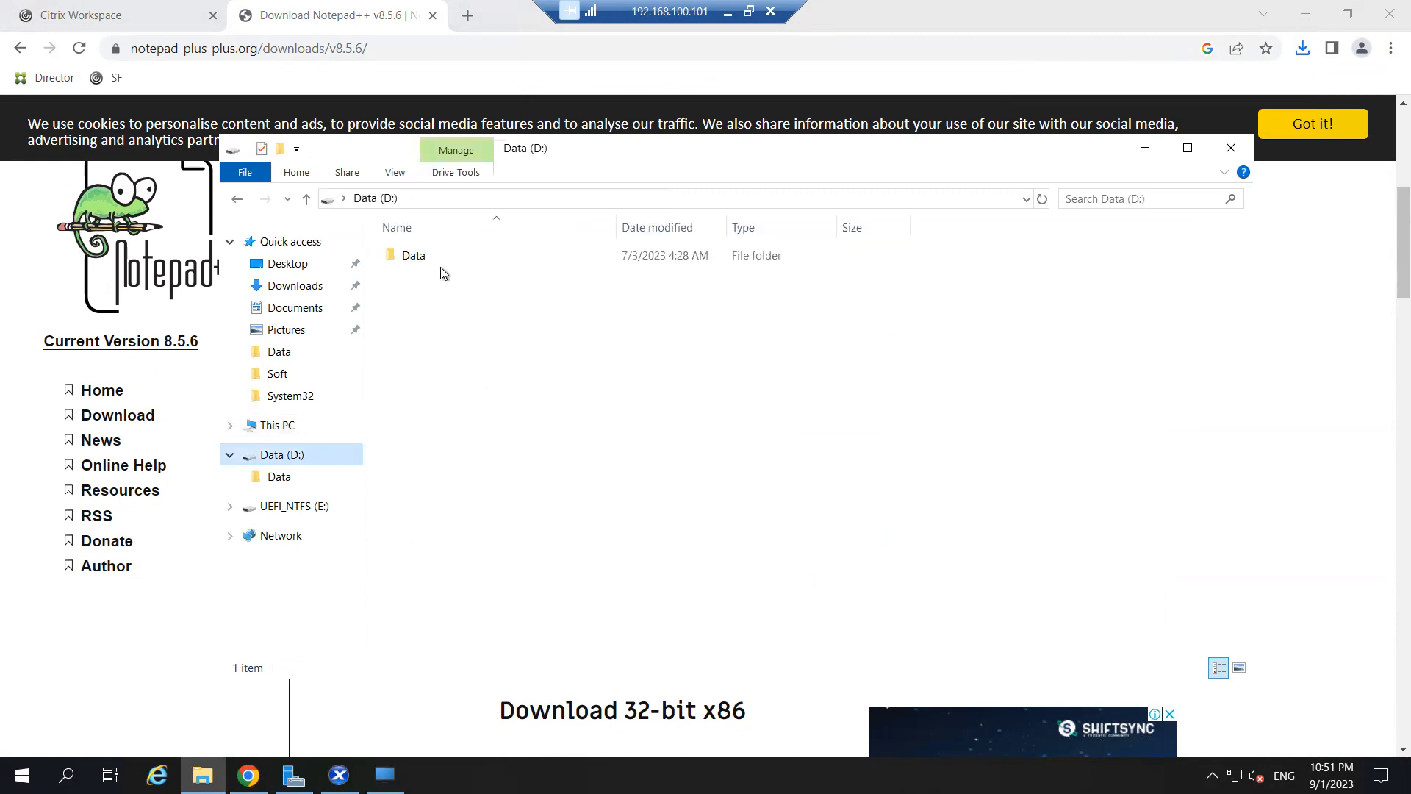
pyautogui.doubleClick(434, 254)
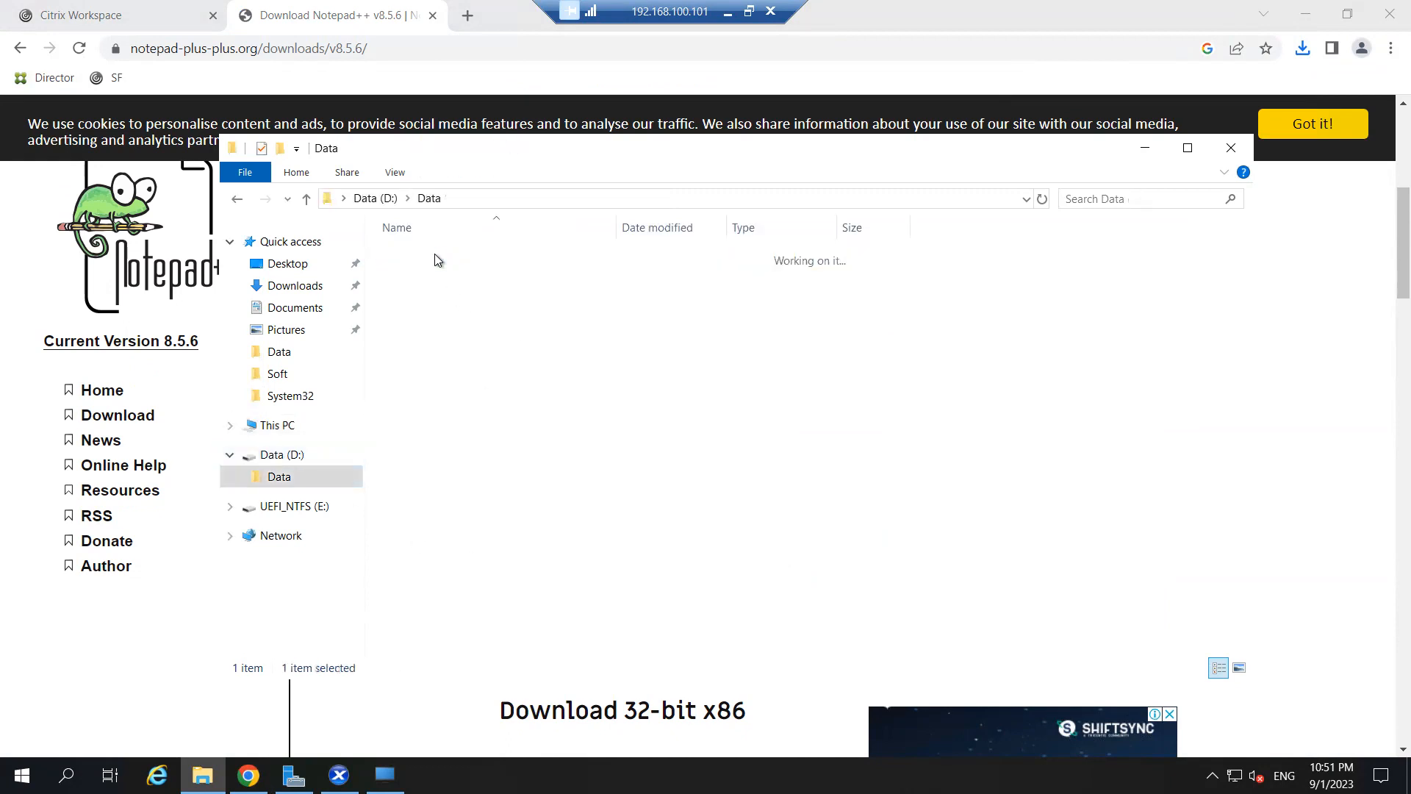
pyautogui.rightClick(495, 566)
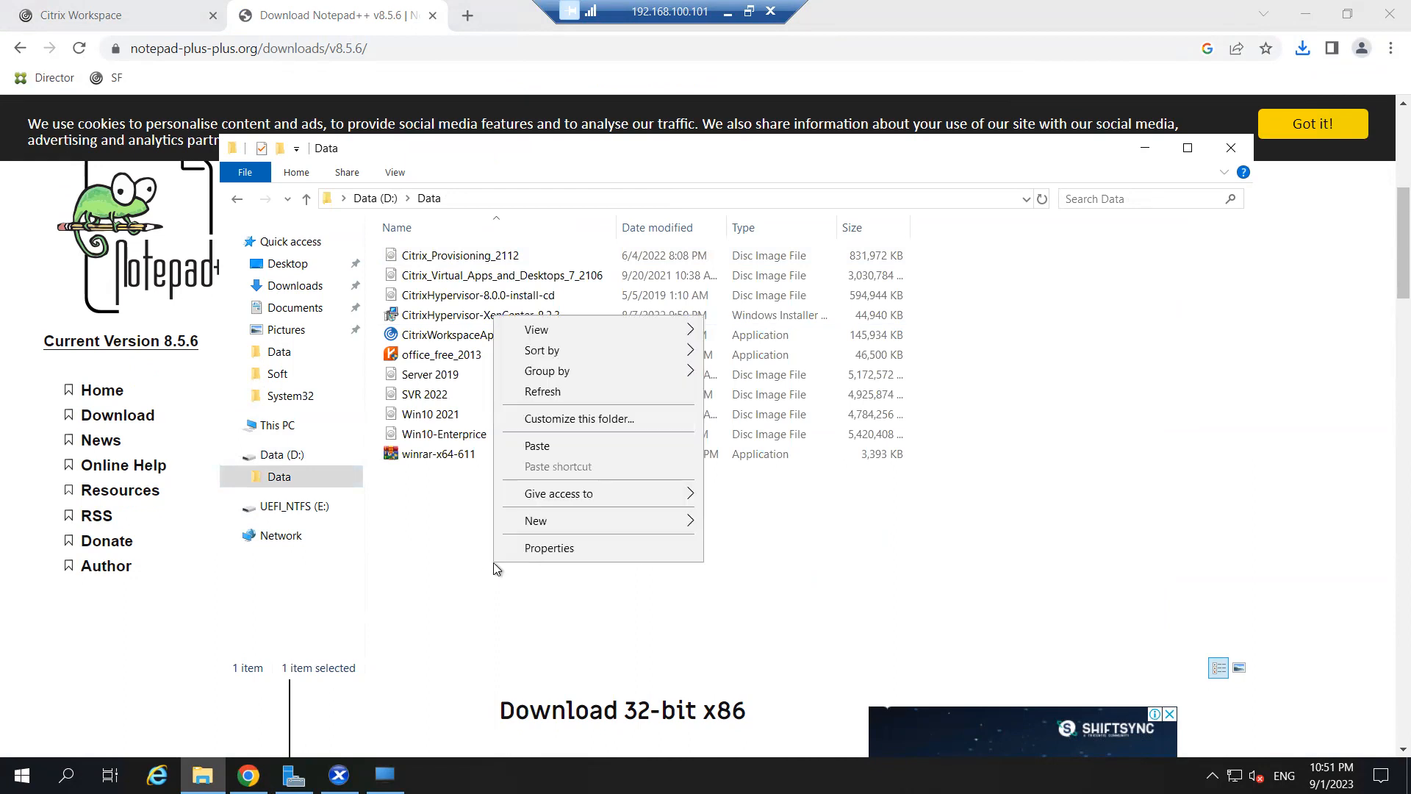
pyautogui.click(563, 444)
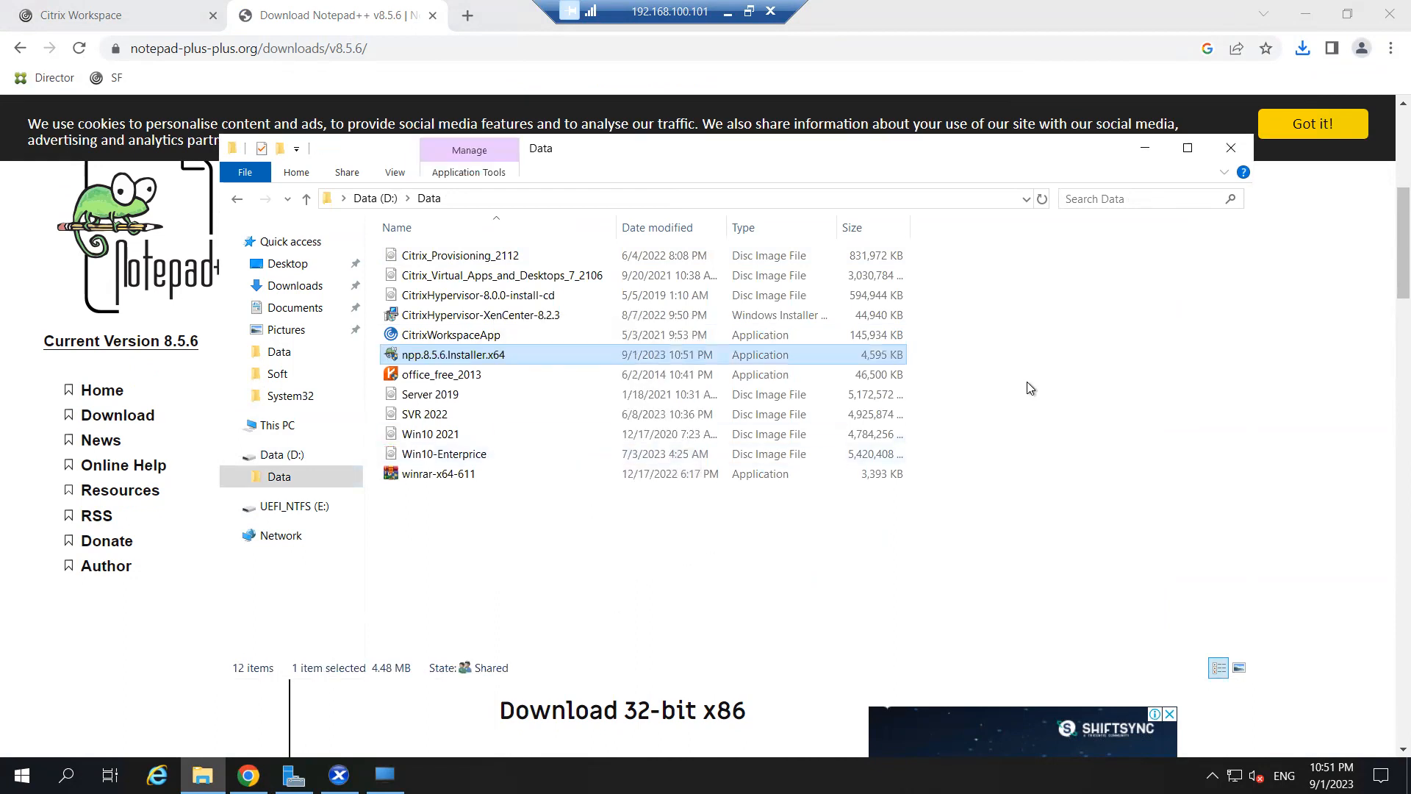
pyautogui.click(1231, 149)
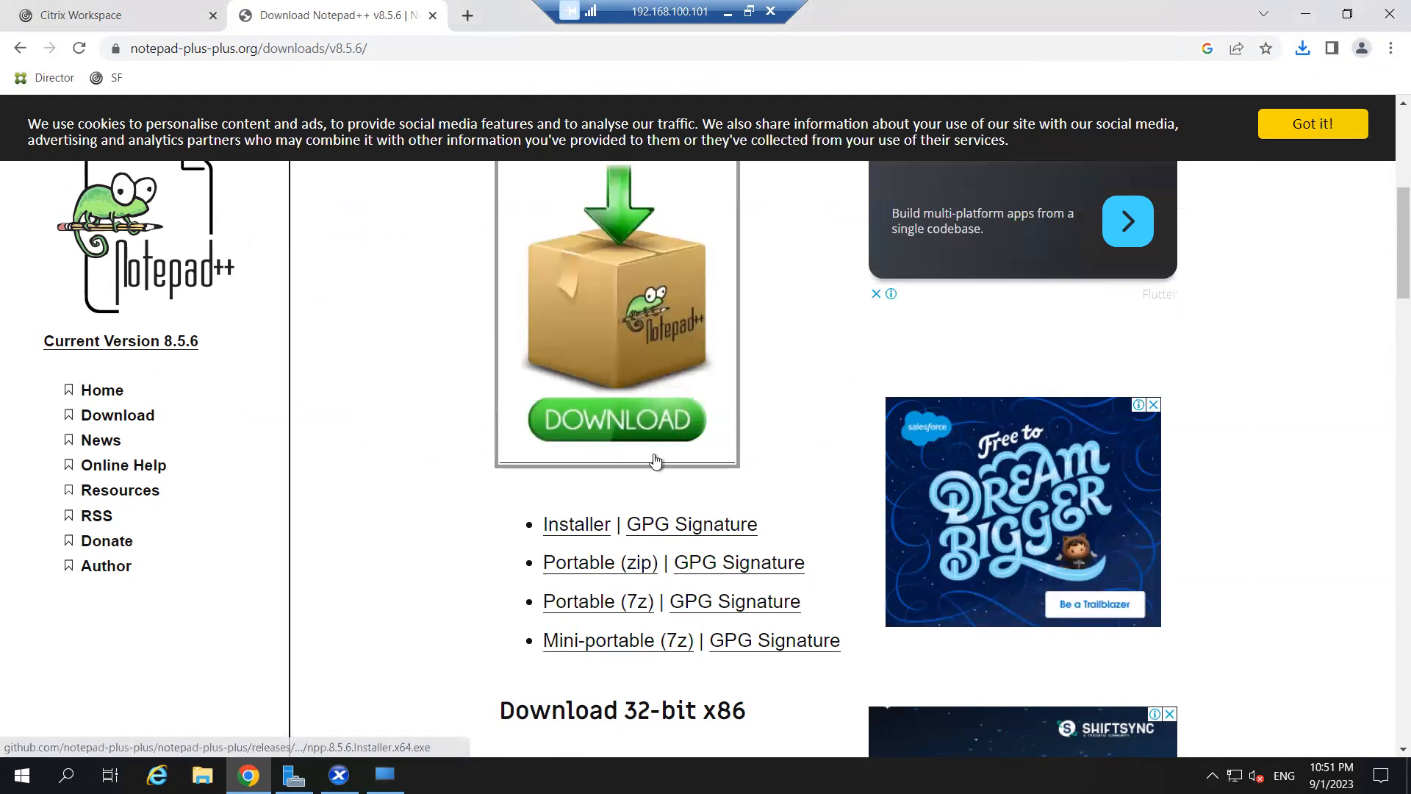
# - Close Chrome's tab, then switch the VM's Explorer from \\dc\Soft to \\dc\Data and select the npp installer
pyautogui.click(433, 15)
pyautogui.click(1304, 15)
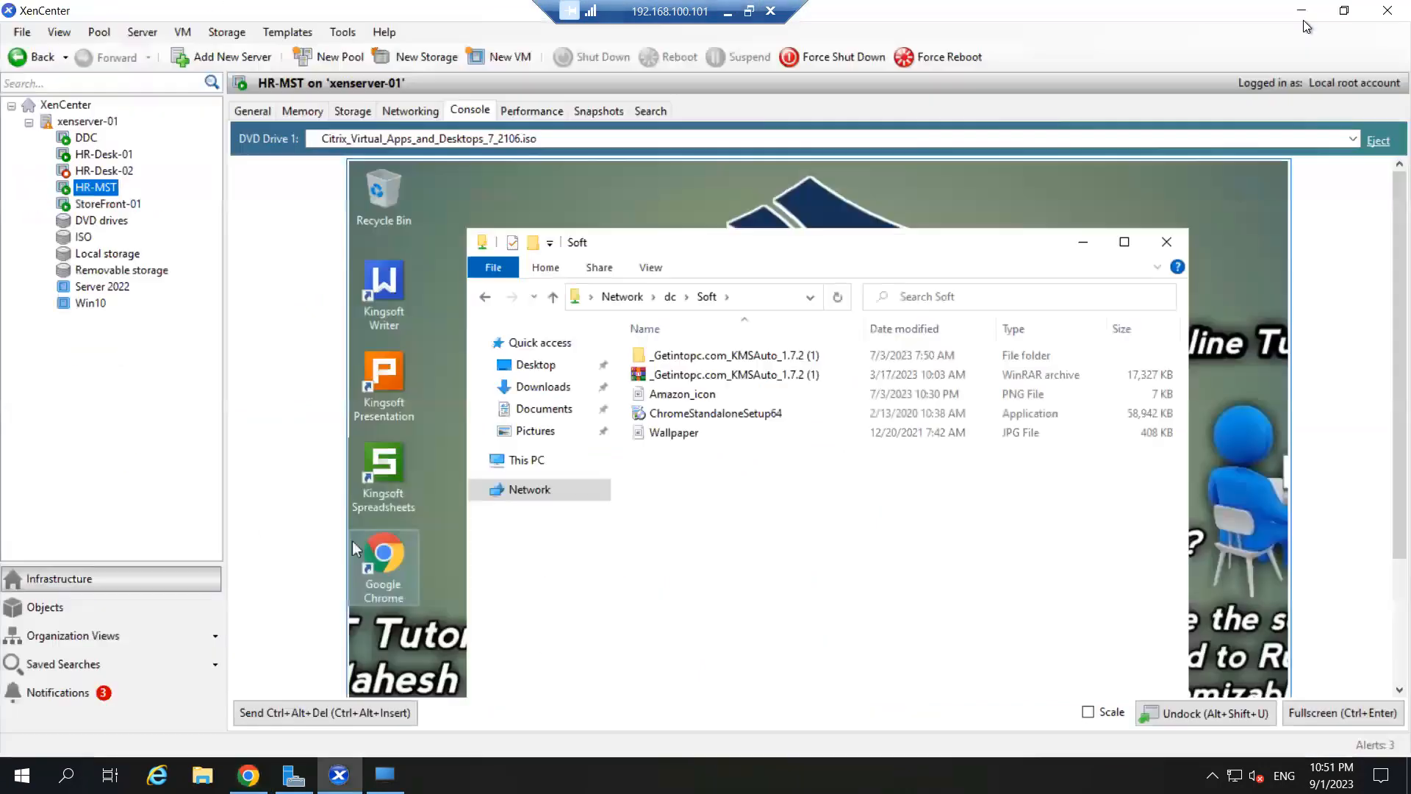
pyautogui.click(755, 297)
pyautogui.click(734, 292)
pyautogui.press('BackSpace')
pyautogui.press('BackSpace')
pyautogui.press('BackSpace')
pyautogui.press('BackSpace')
pyautogui.press('Down')
pyautogui.press('Return')
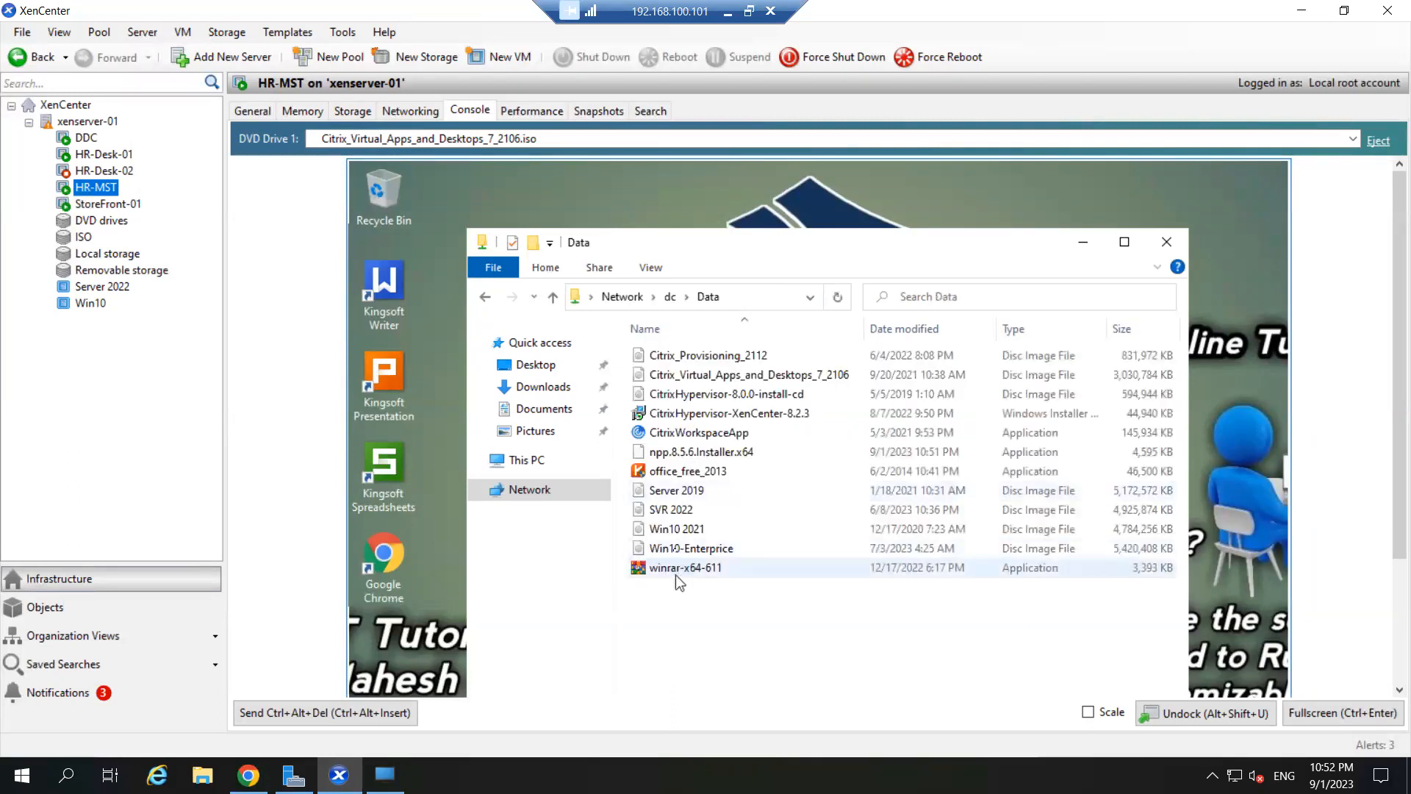
pyautogui.click(699, 454)
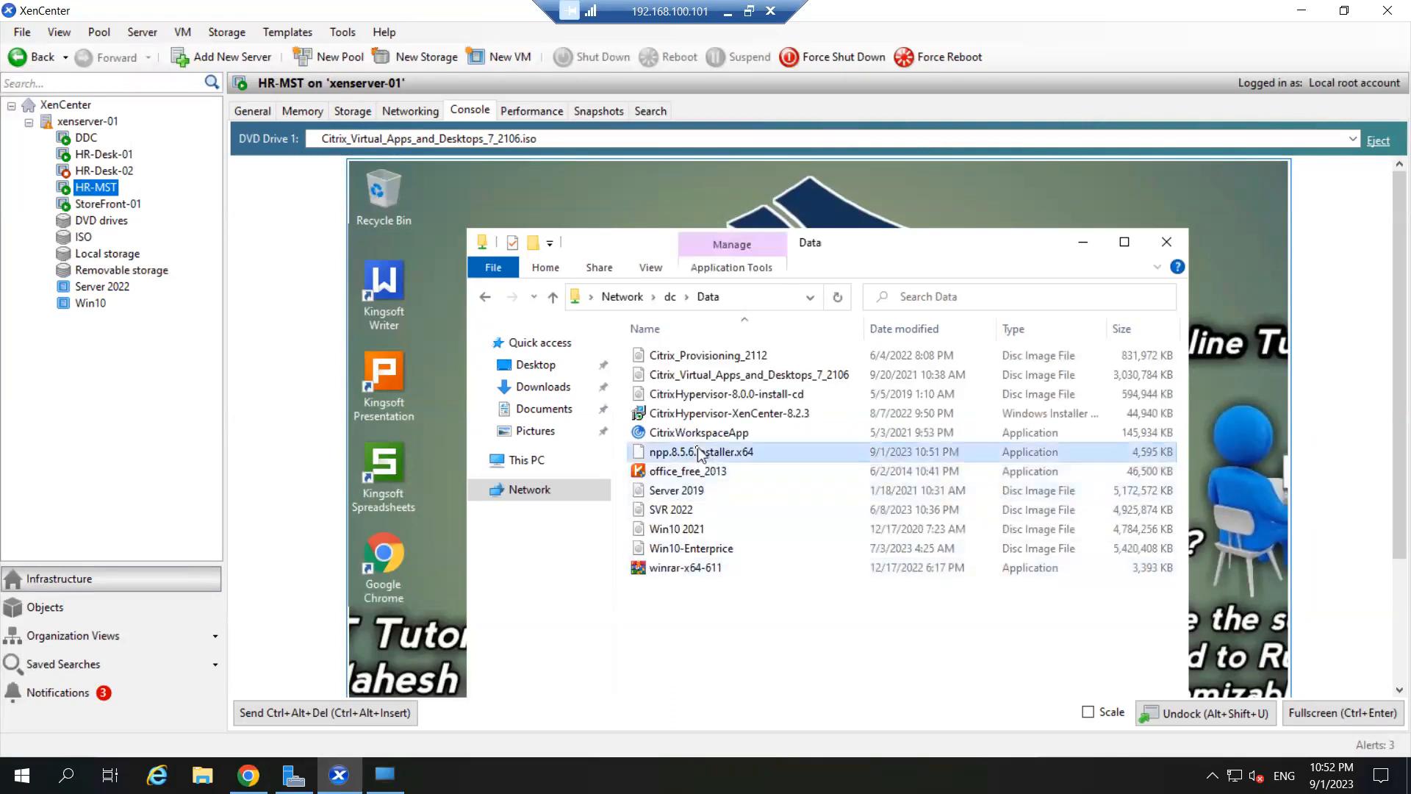
pyautogui.rightClick(698, 454)
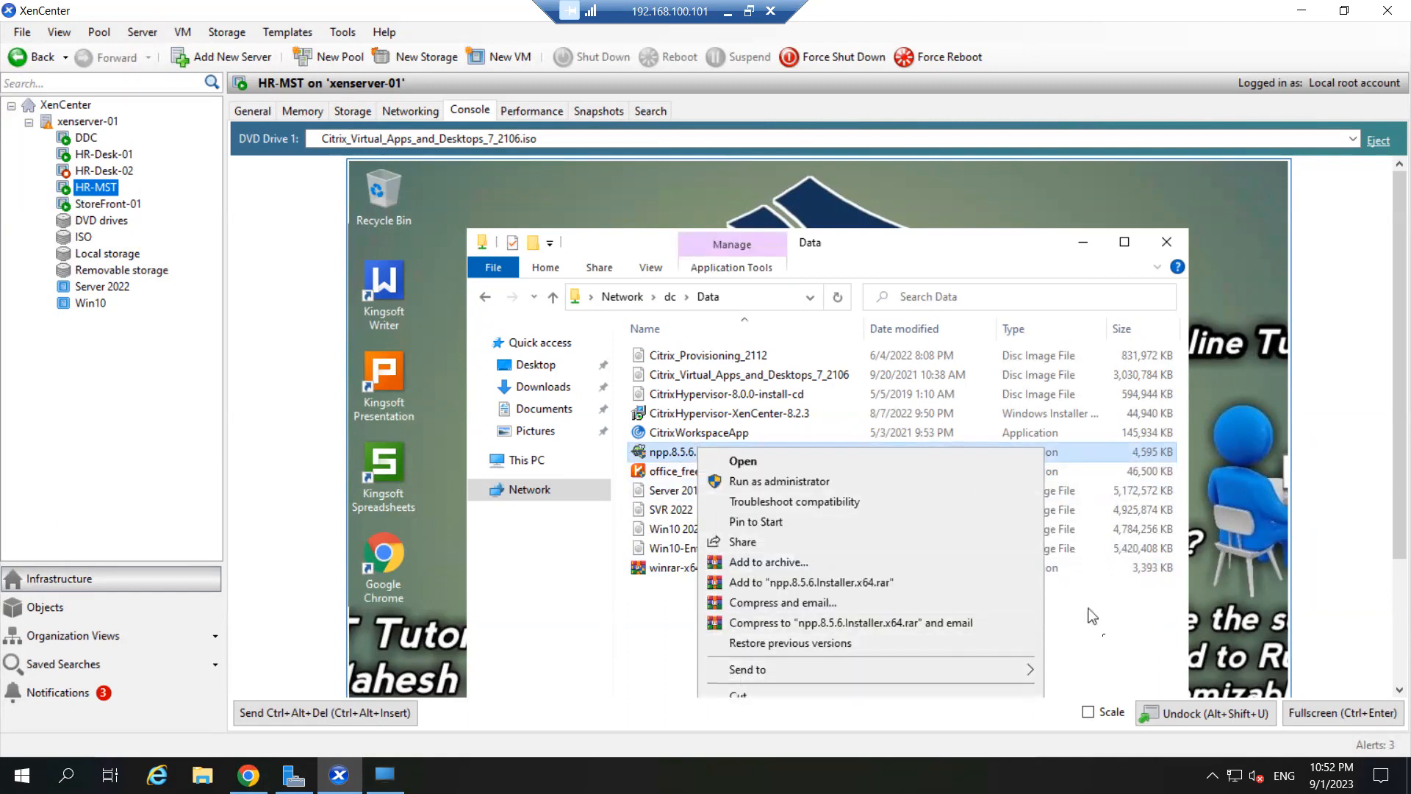
# - Copy npp.8.5.6.Installer.x64 from \\dc\Data and paste it onto the HR-MST desktop
pyautogui.click(1296, 716)
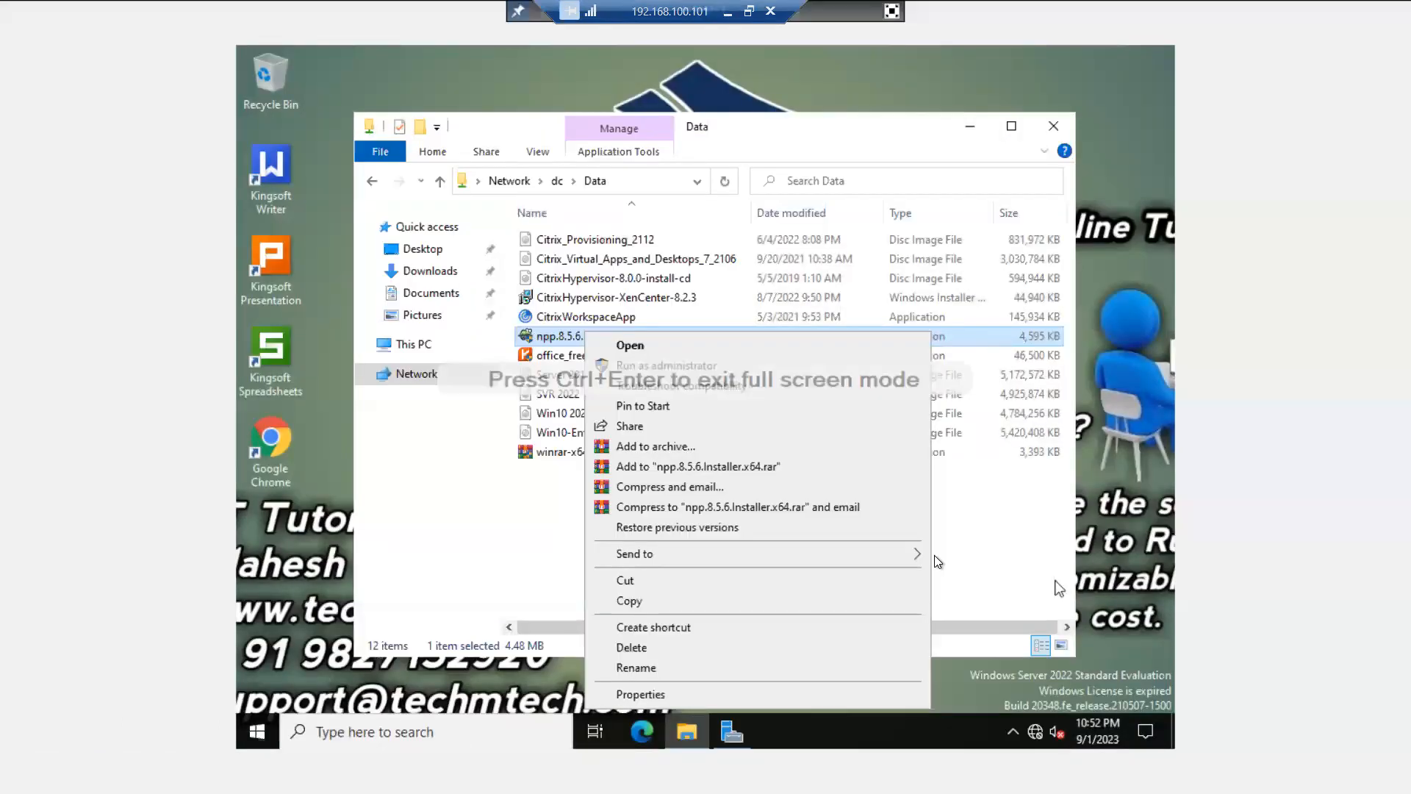
pyautogui.click(641, 601)
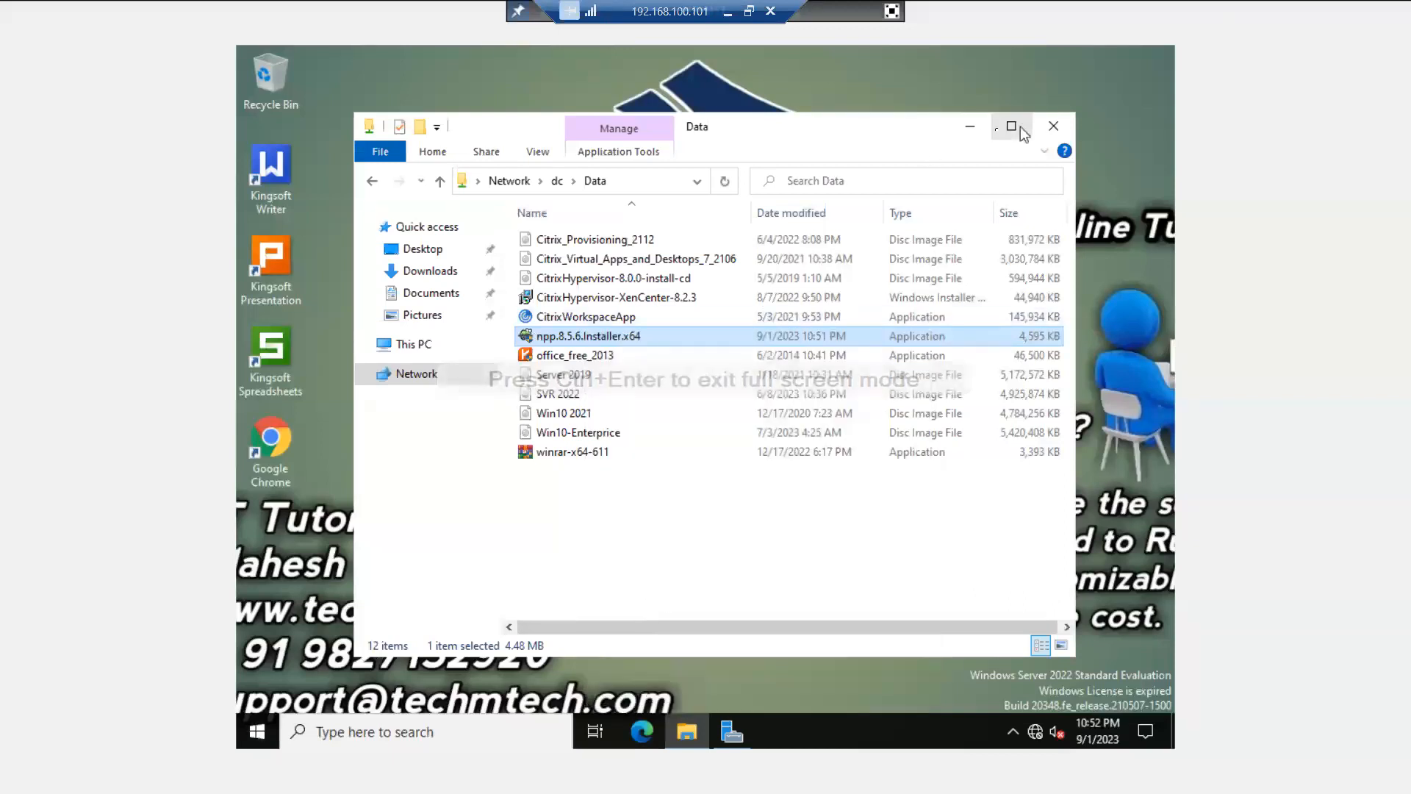
pyautogui.click(965, 131)
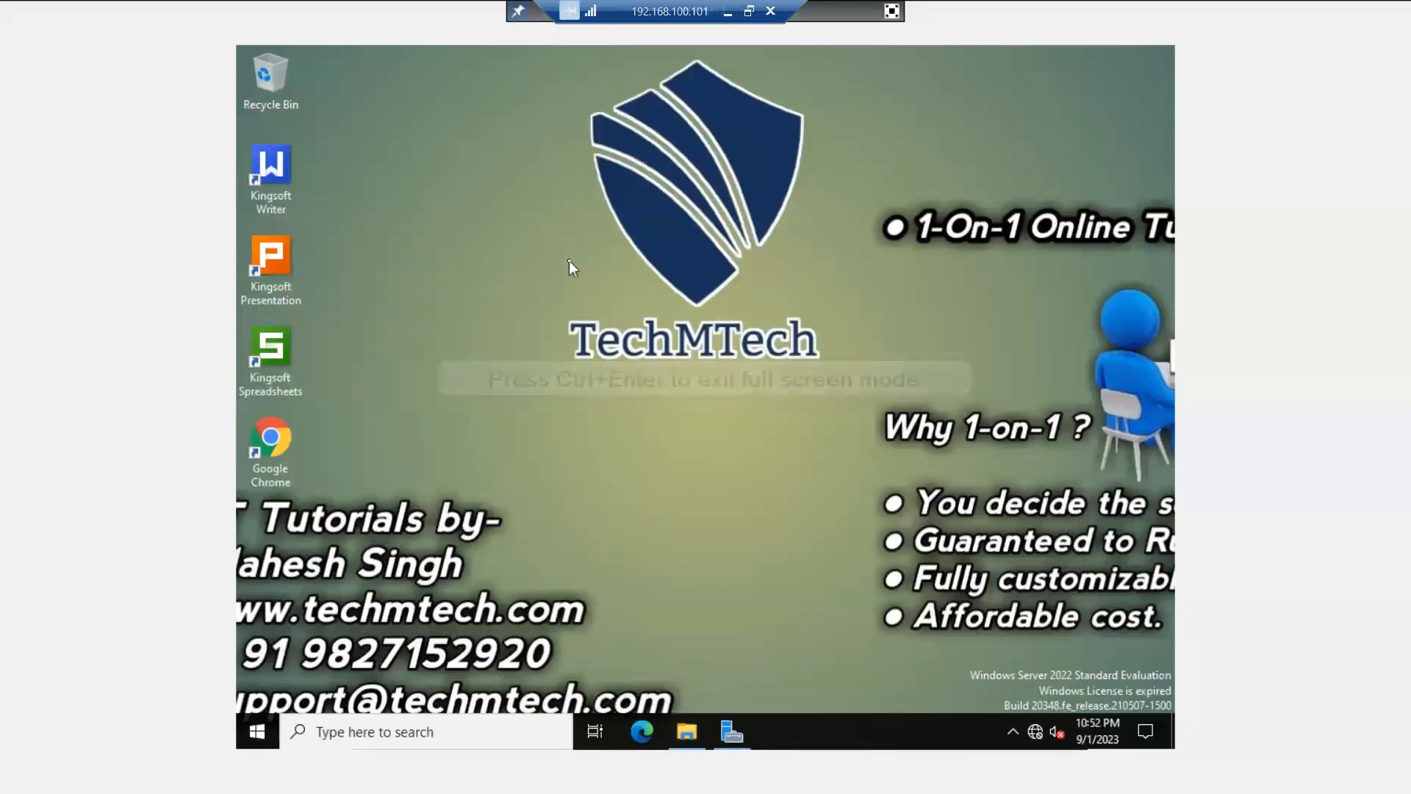
pyautogui.rightClick(569, 260)
pyautogui.click(609, 342)
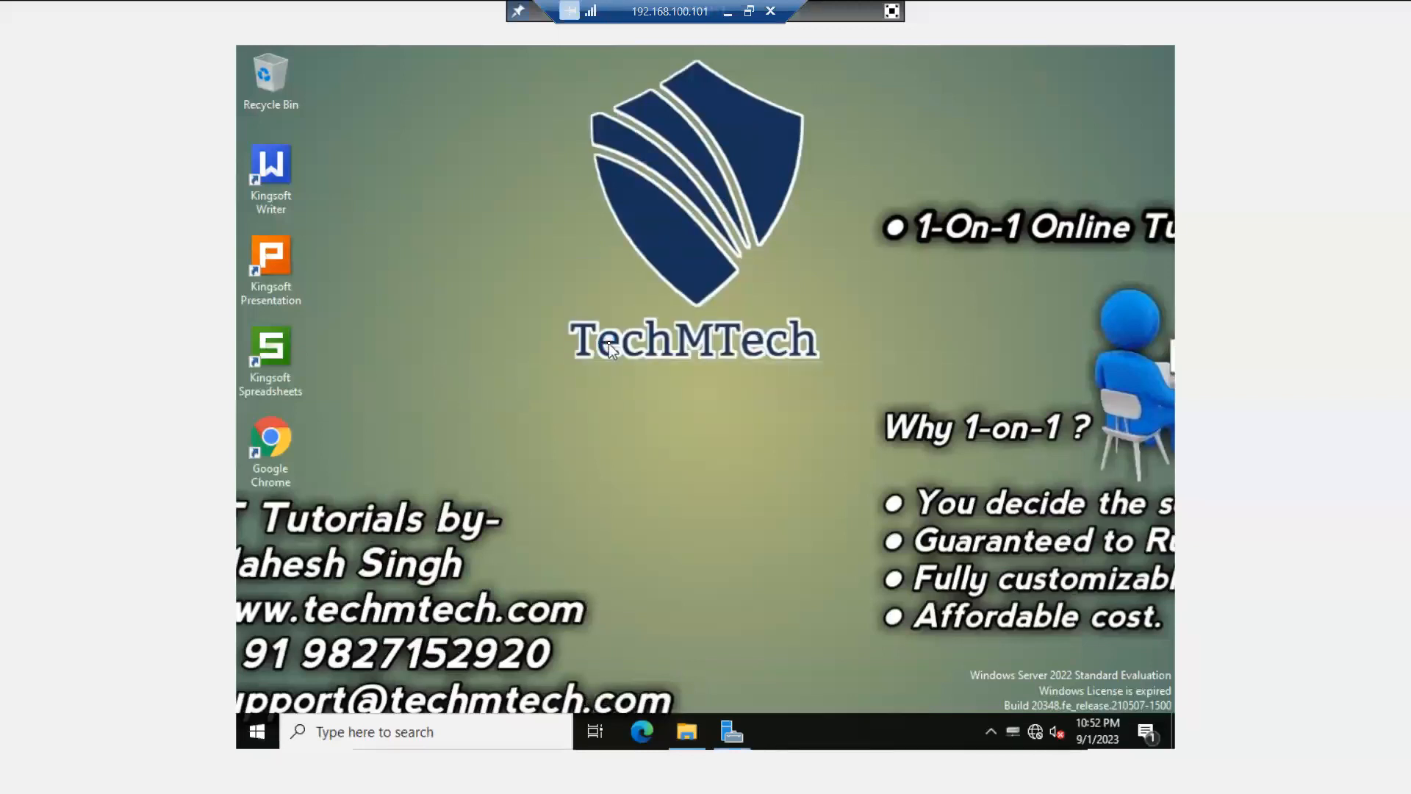
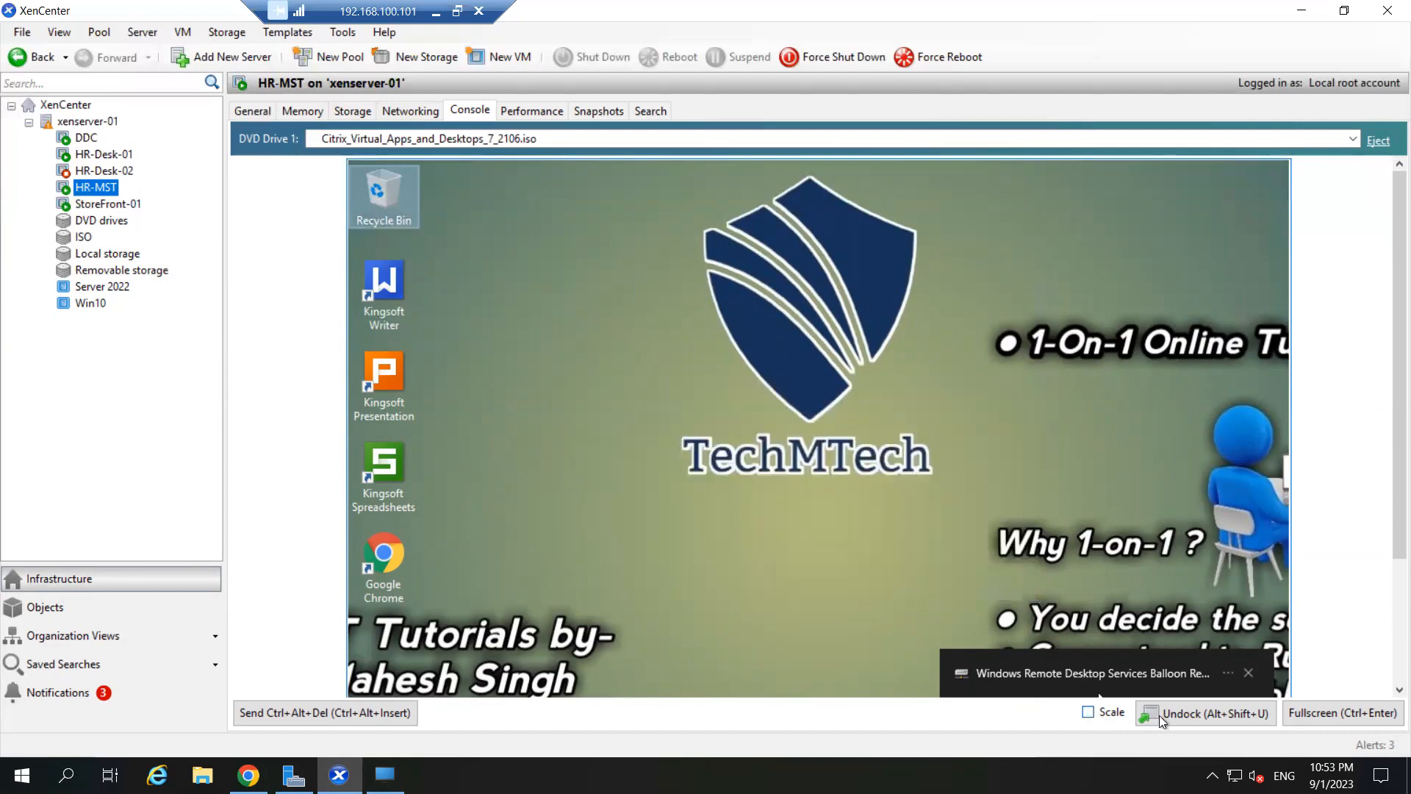
pyautogui.click(1343, 712)
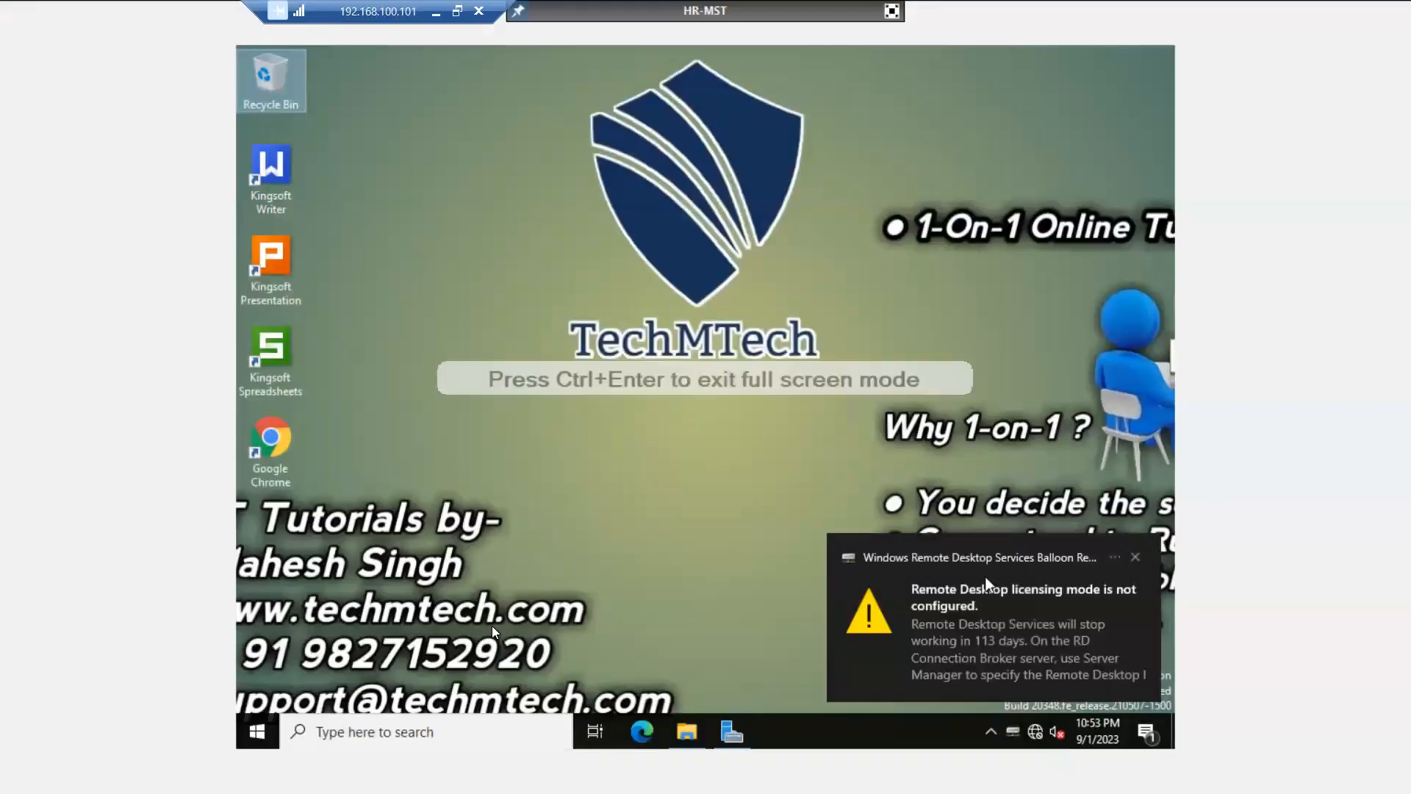
pyautogui.click(261, 733)
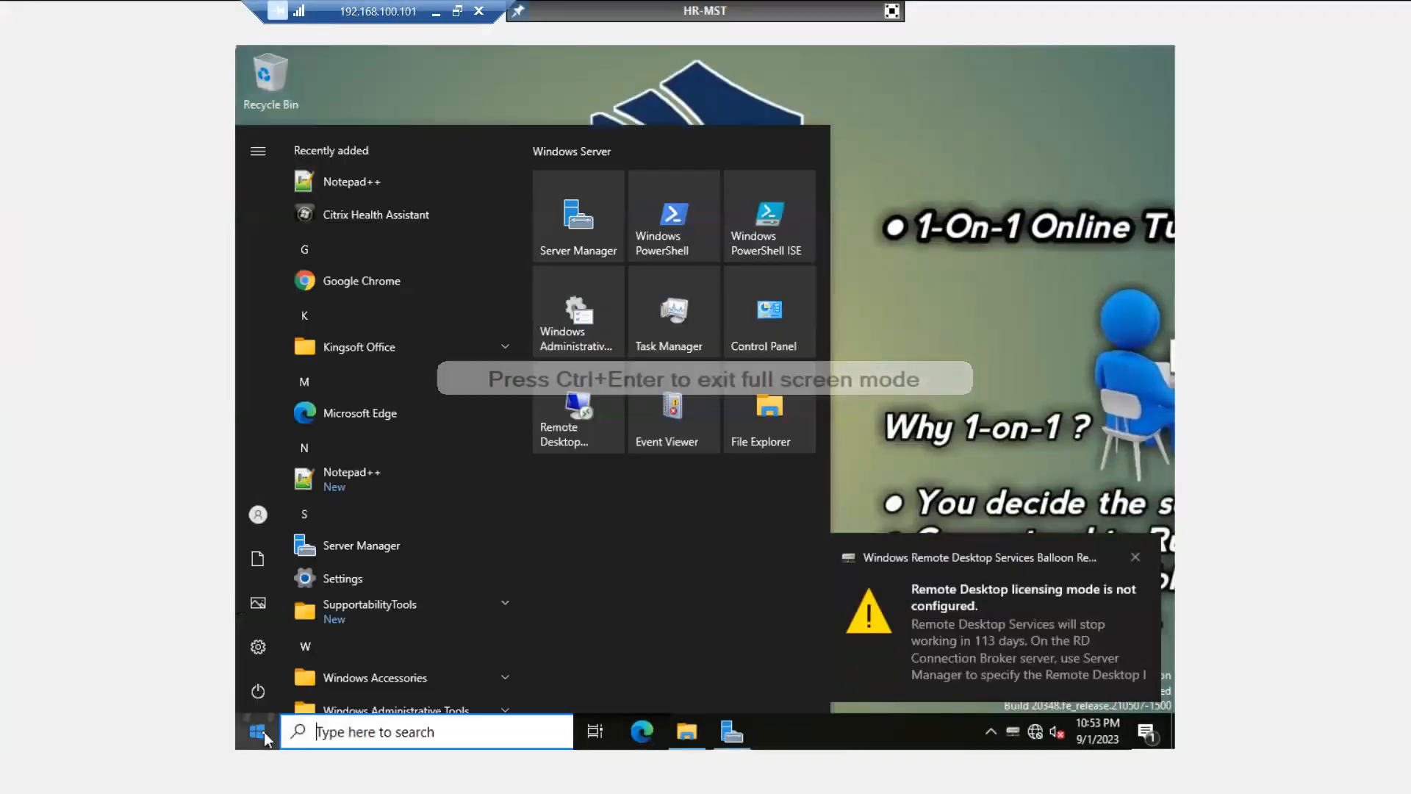
pyautogui.click(370, 182)
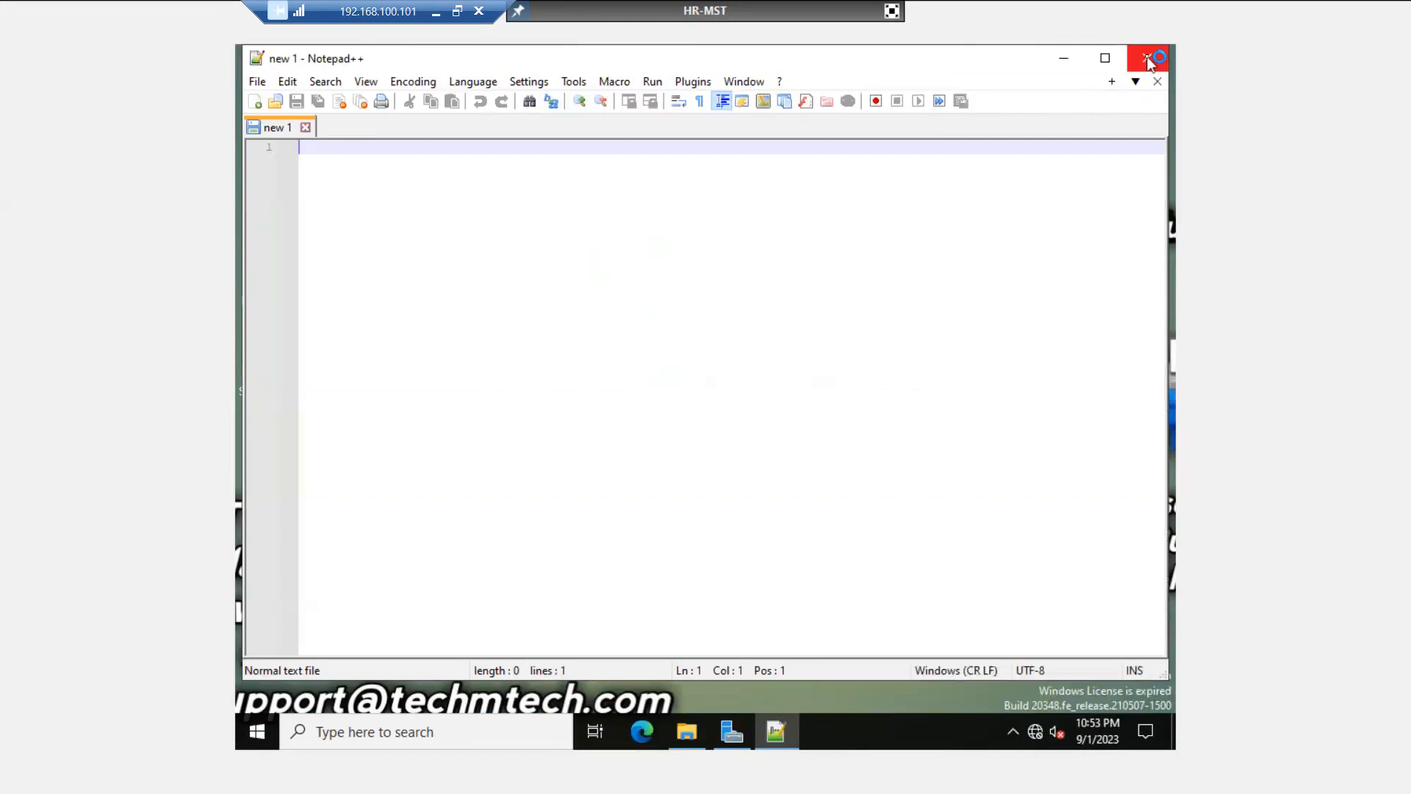
pyautogui.click(1148, 58)
pyautogui.click(684, 272)
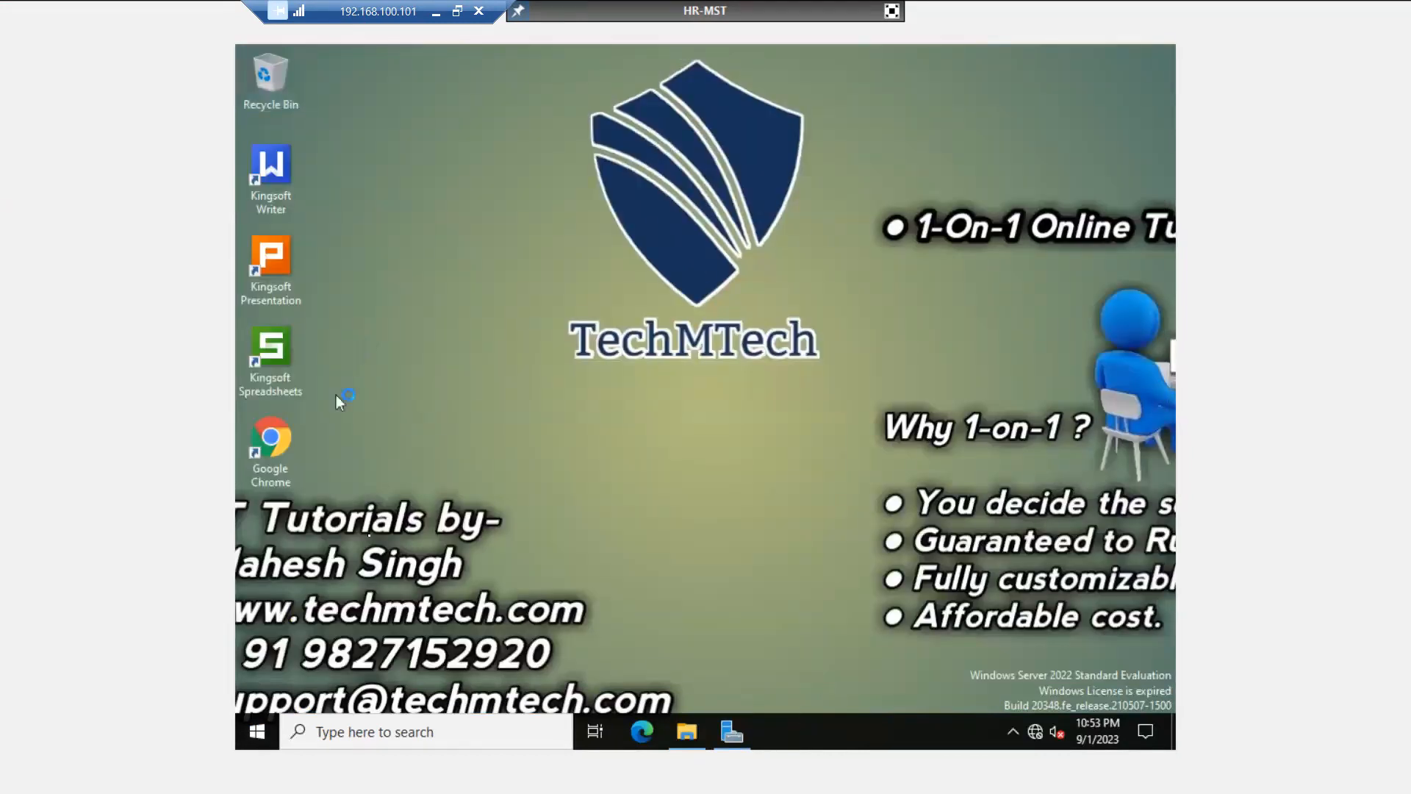
pyautogui.click(891, 11)
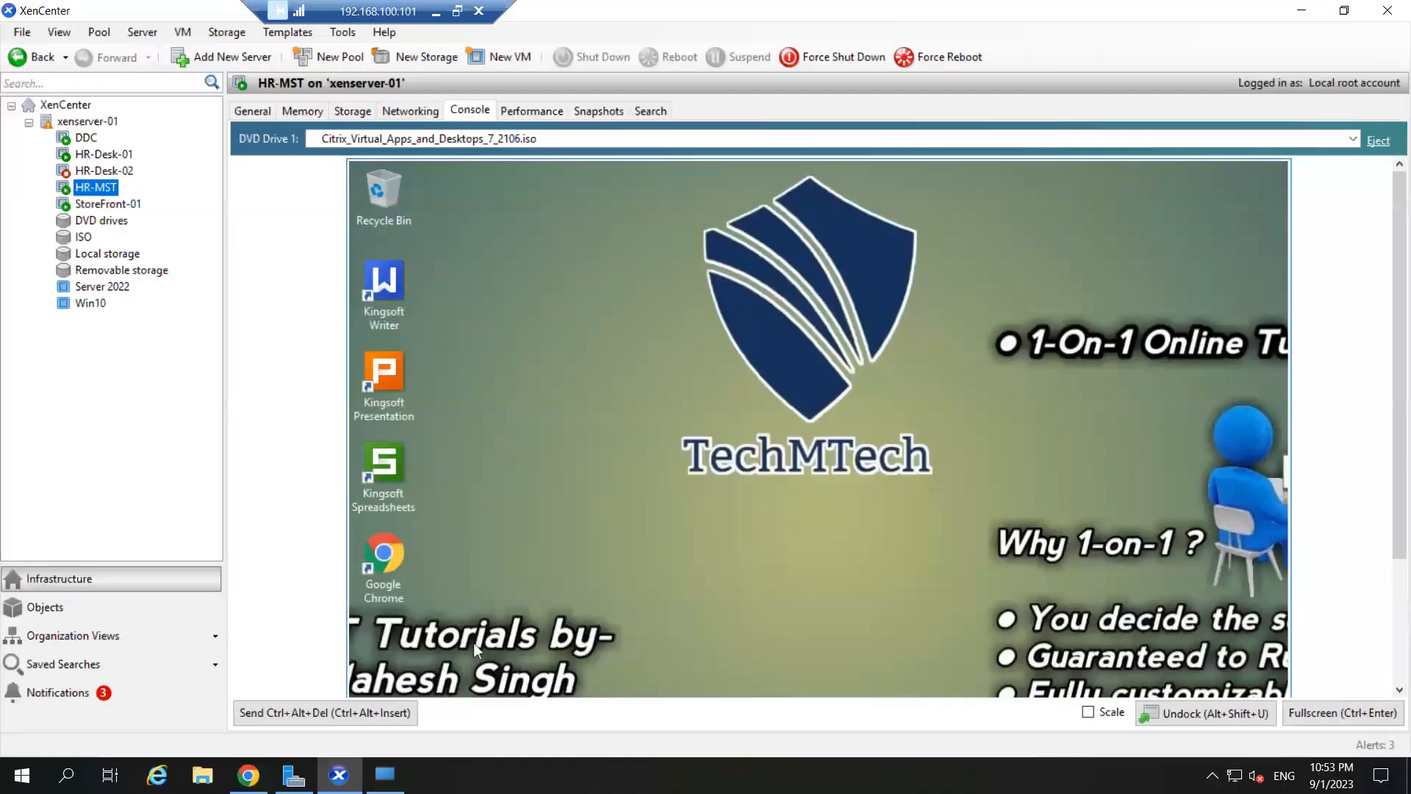
pyautogui.click(386, 775)
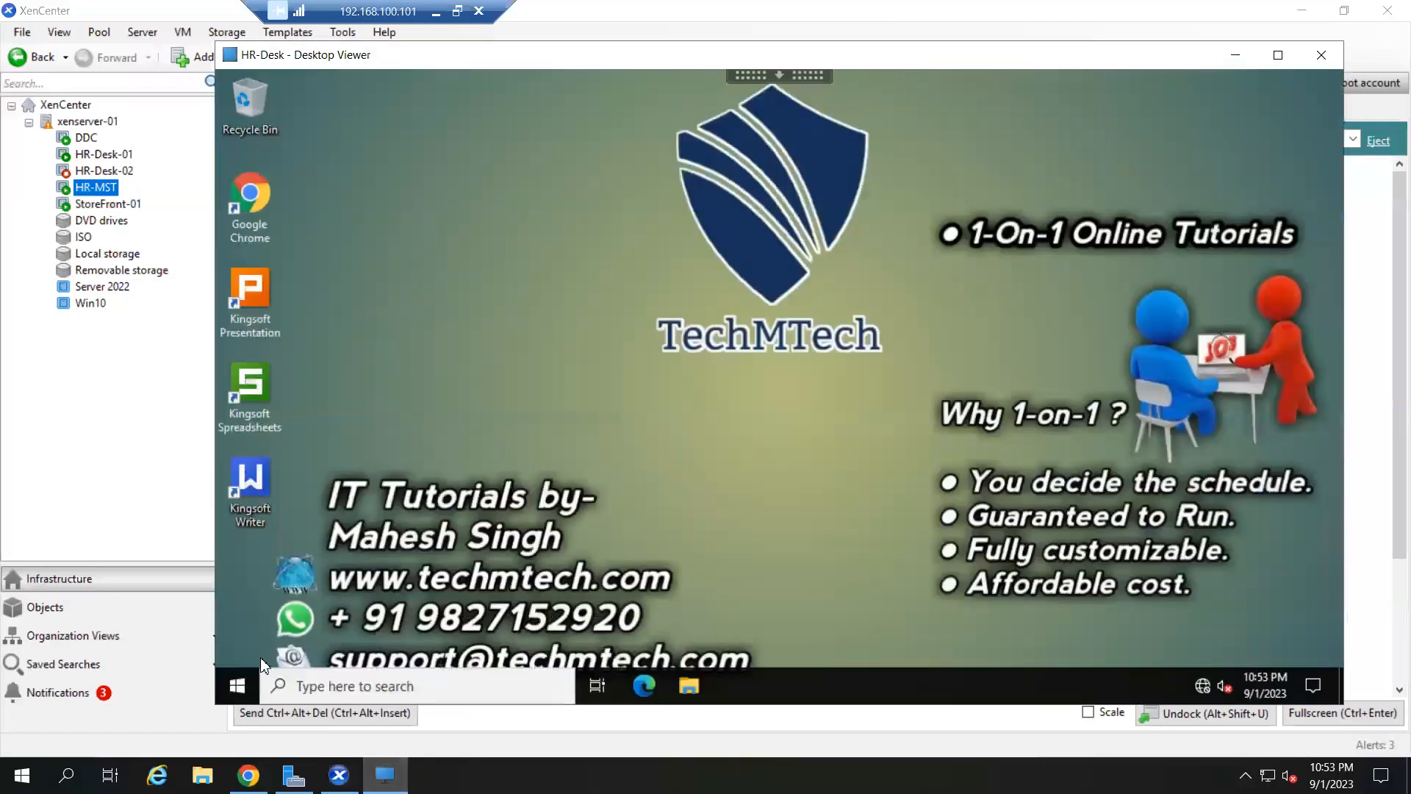
pyautogui.click(237, 685)
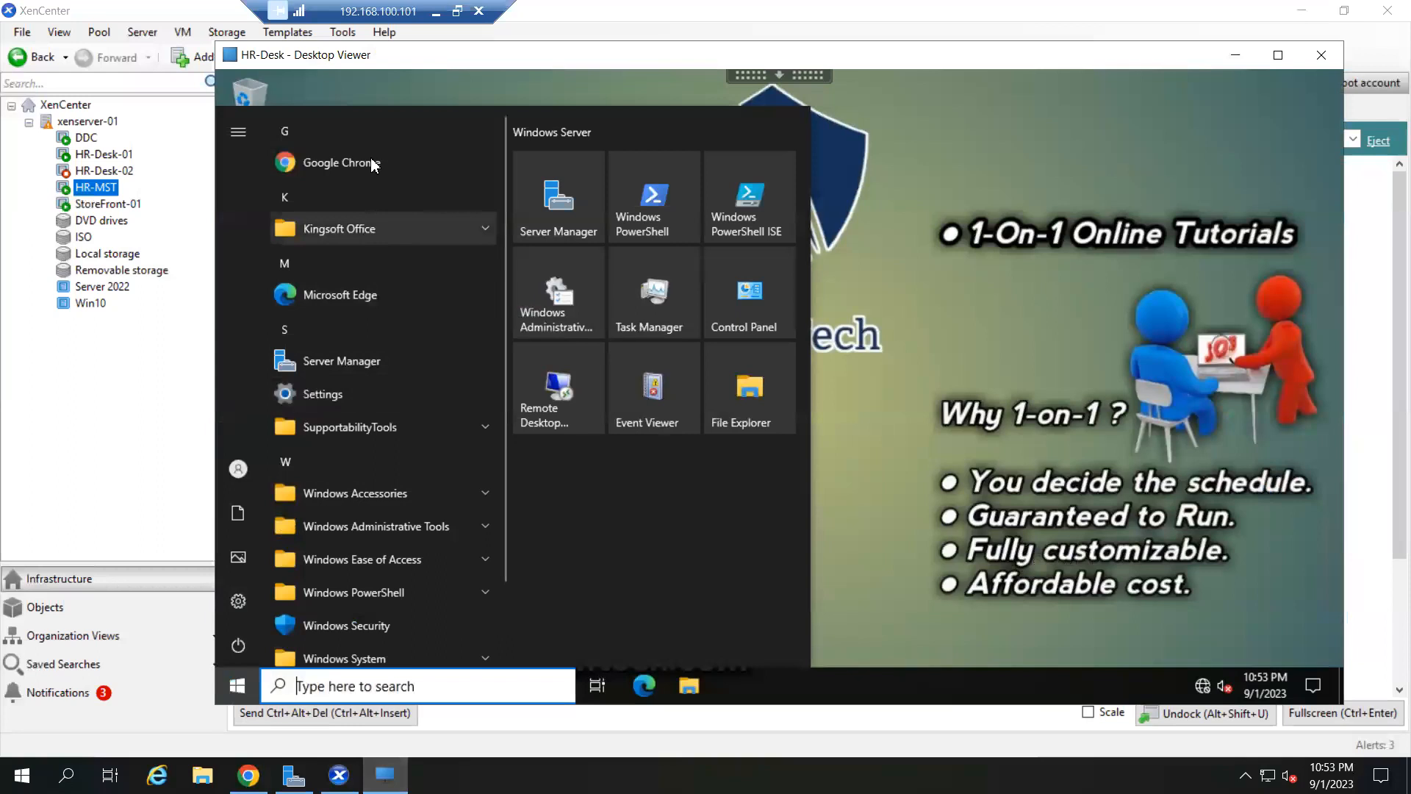
pyautogui.write('note')
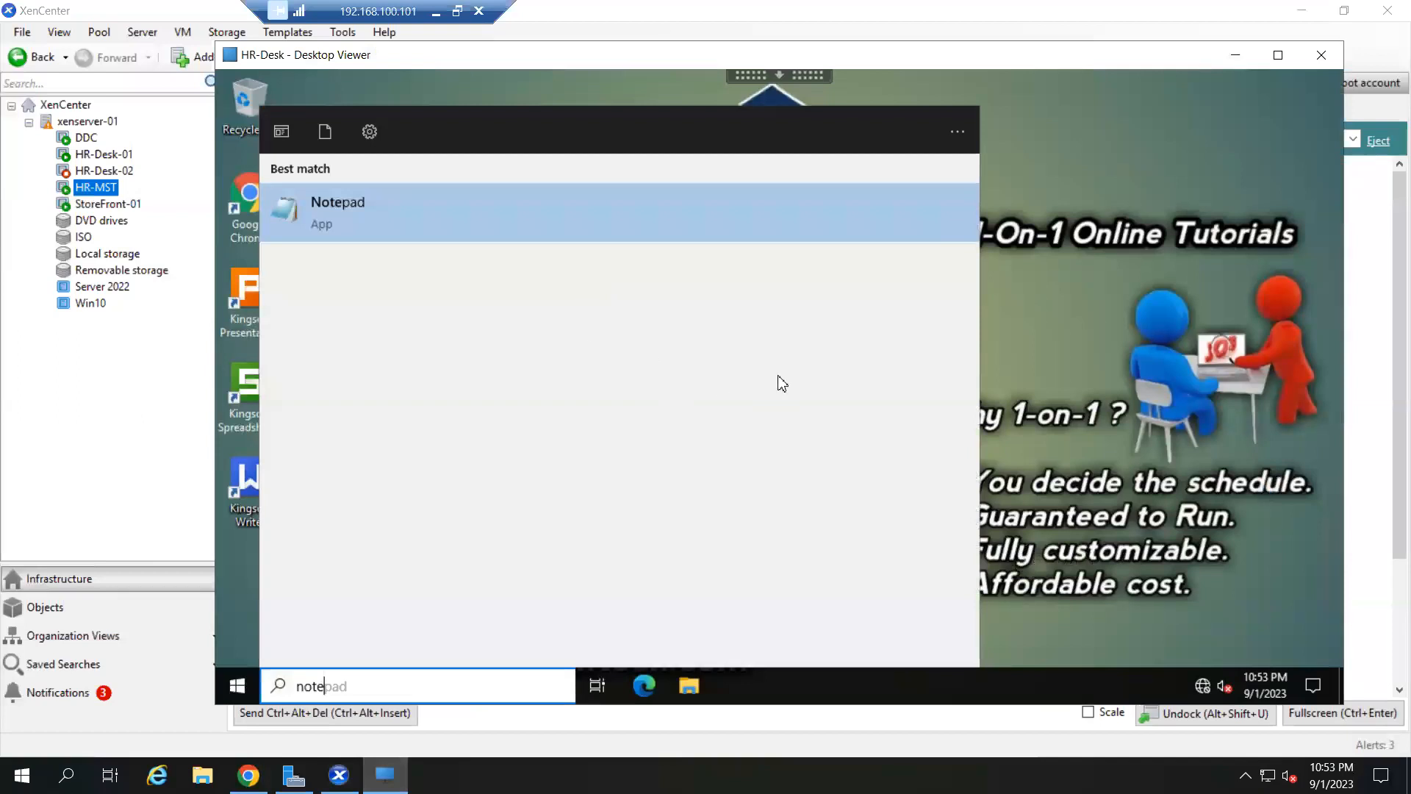
pyautogui.click(1163, 382)
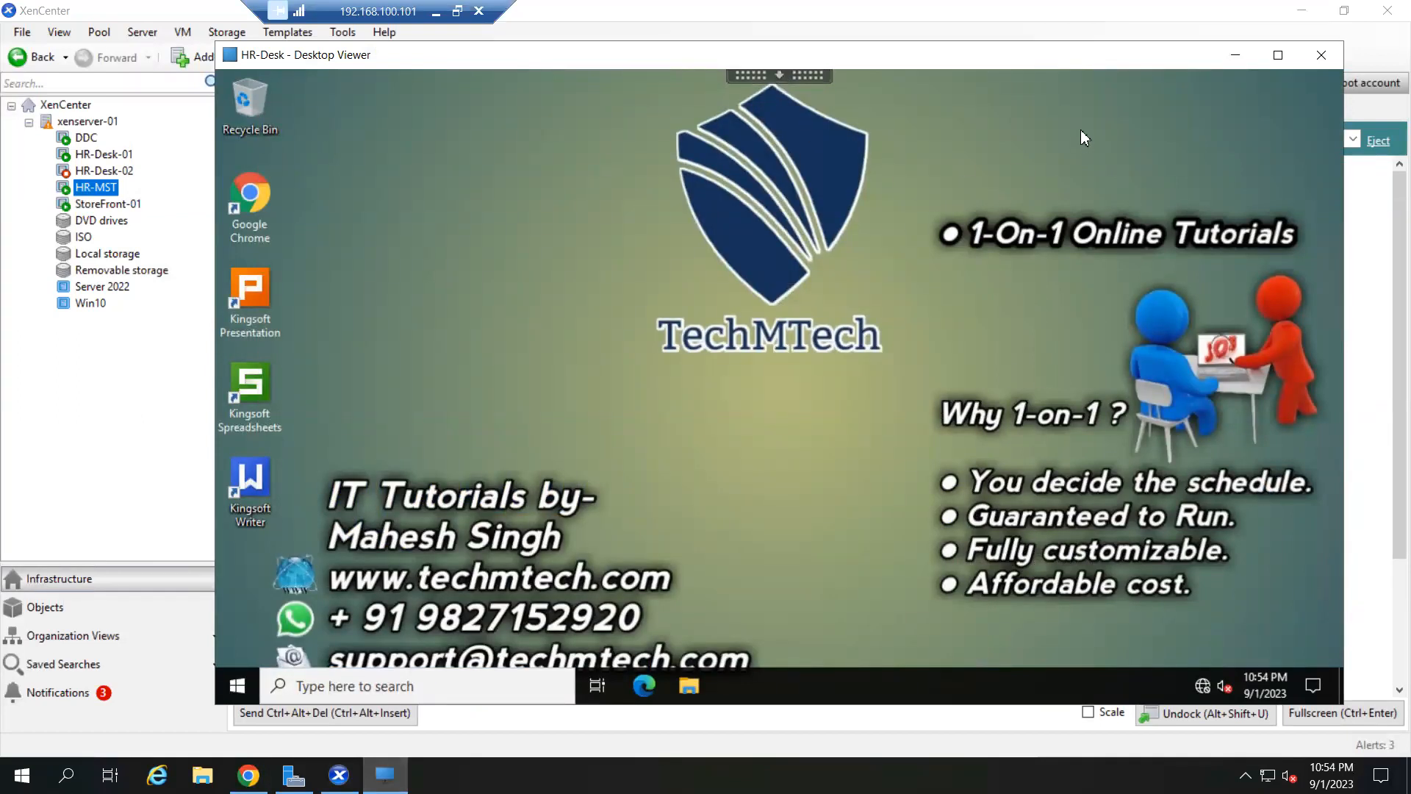
pyautogui.click(1234, 56)
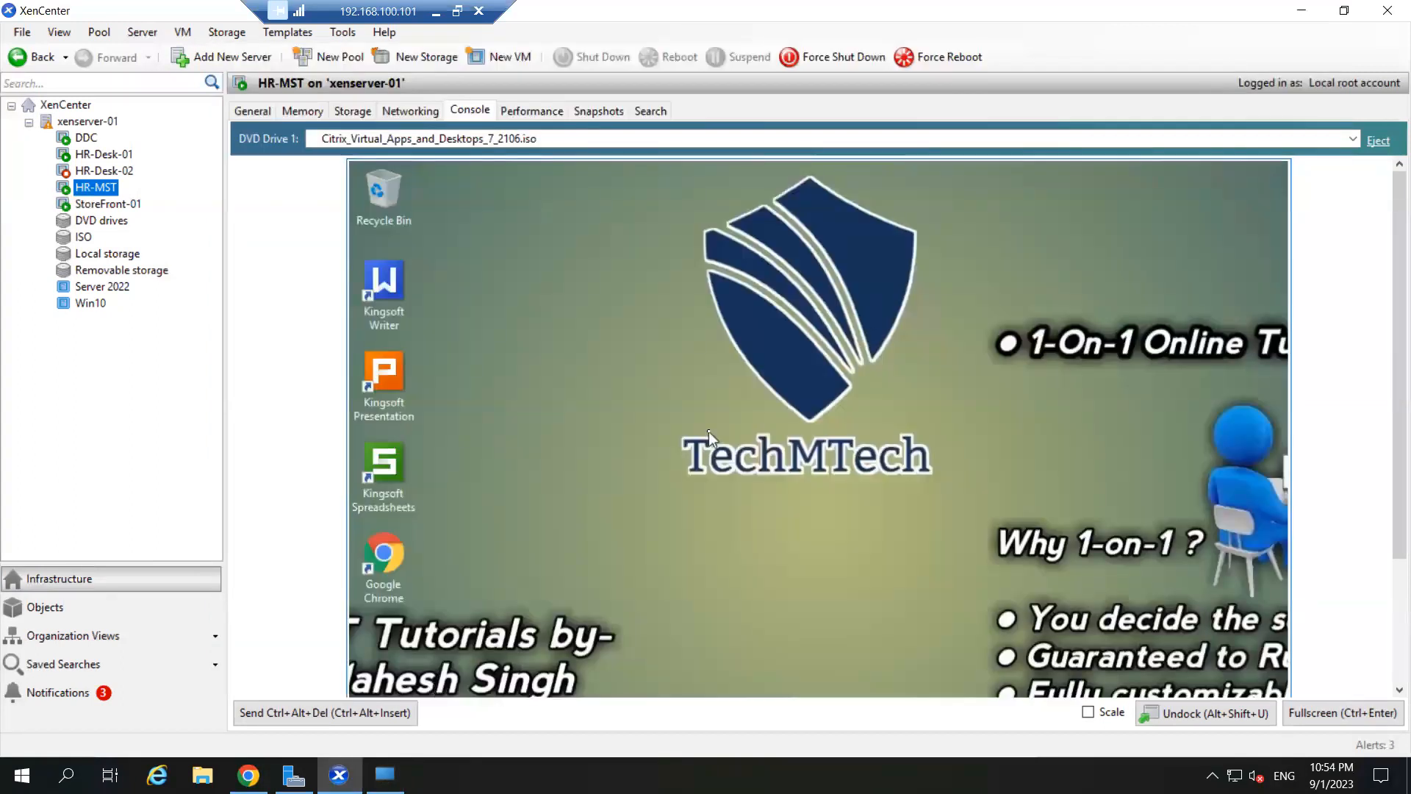
# - Scale the HR-MST console to fit, then review its Storage and Networking tabs
pyautogui.click(1088, 711)
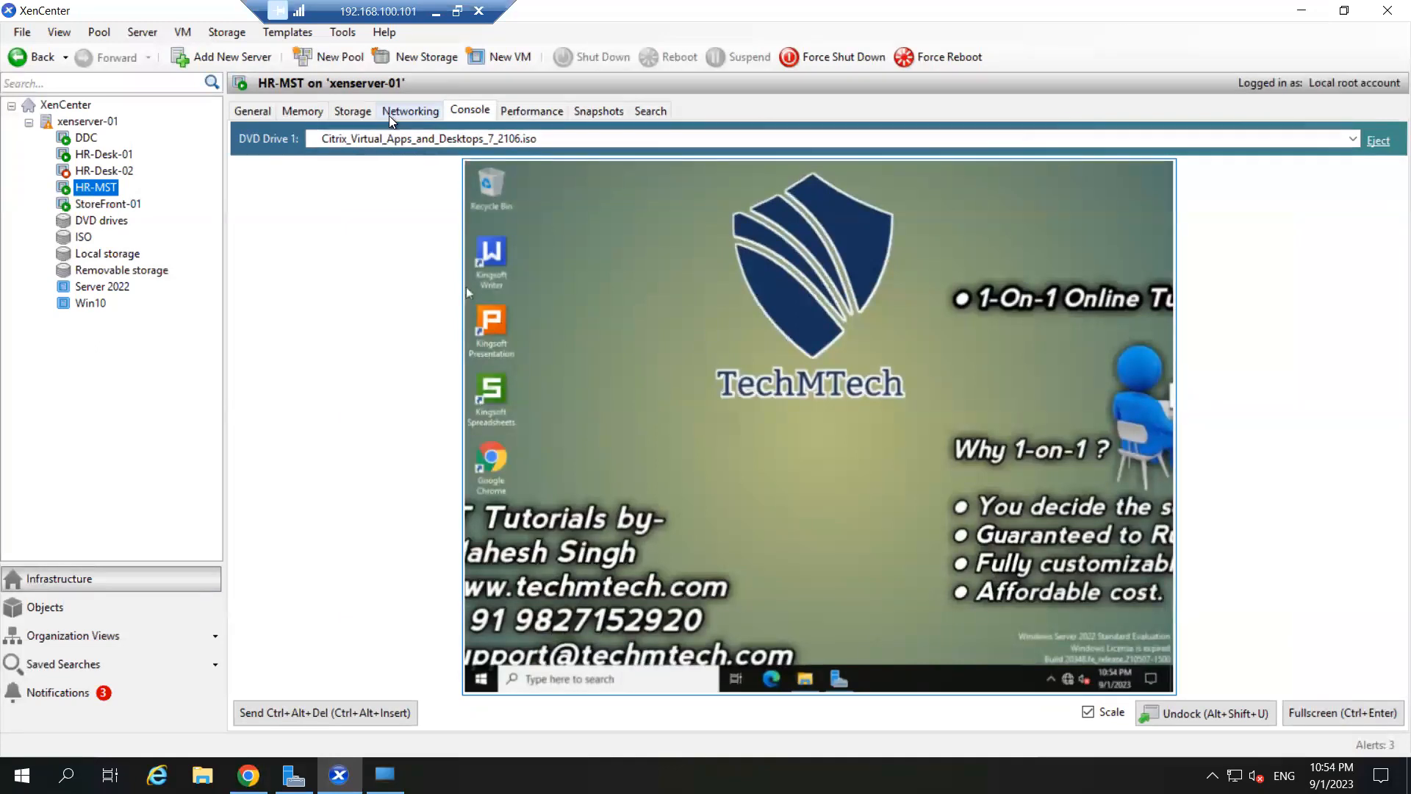
pyautogui.click(355, 111)
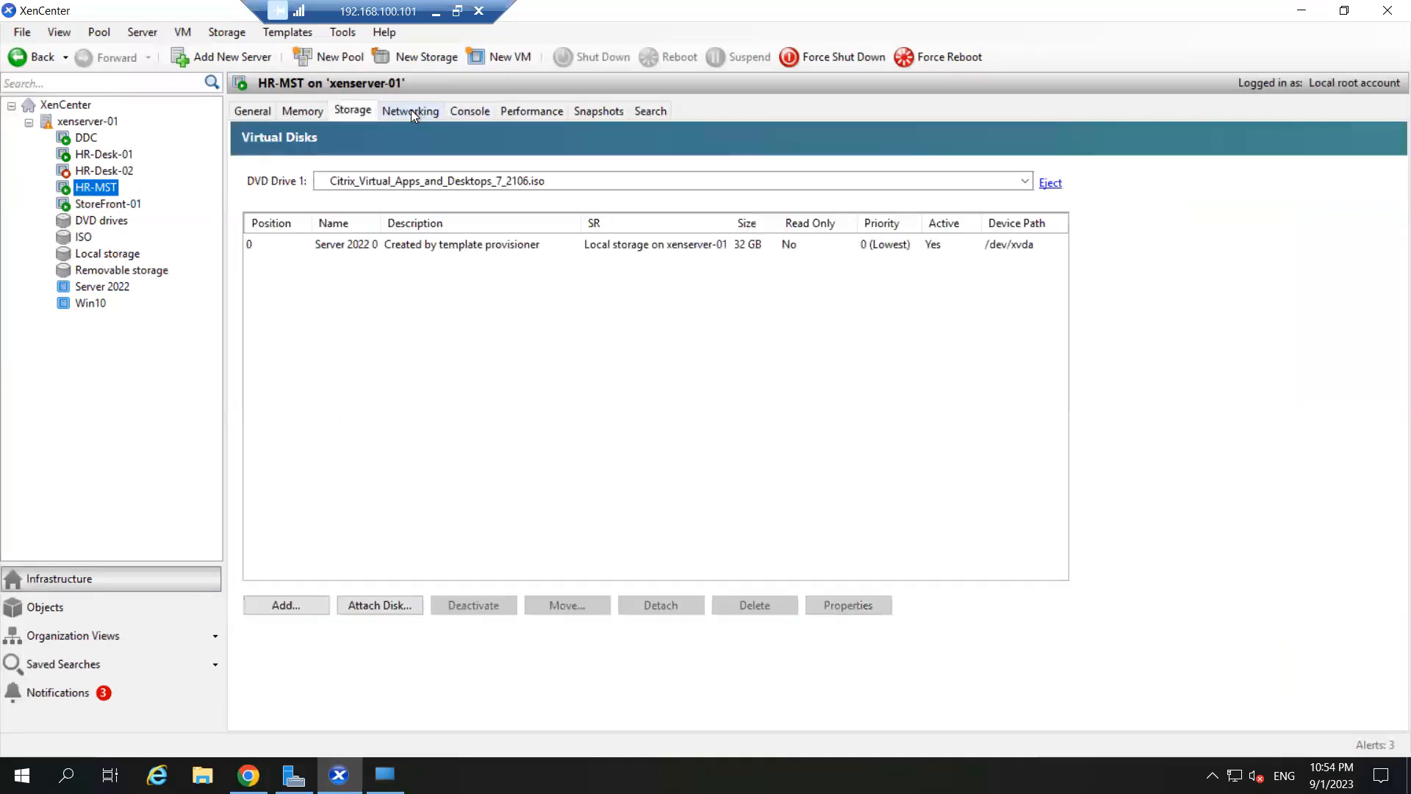
pyautogui.click(412, 112)
pyautogui.click(465, 111)
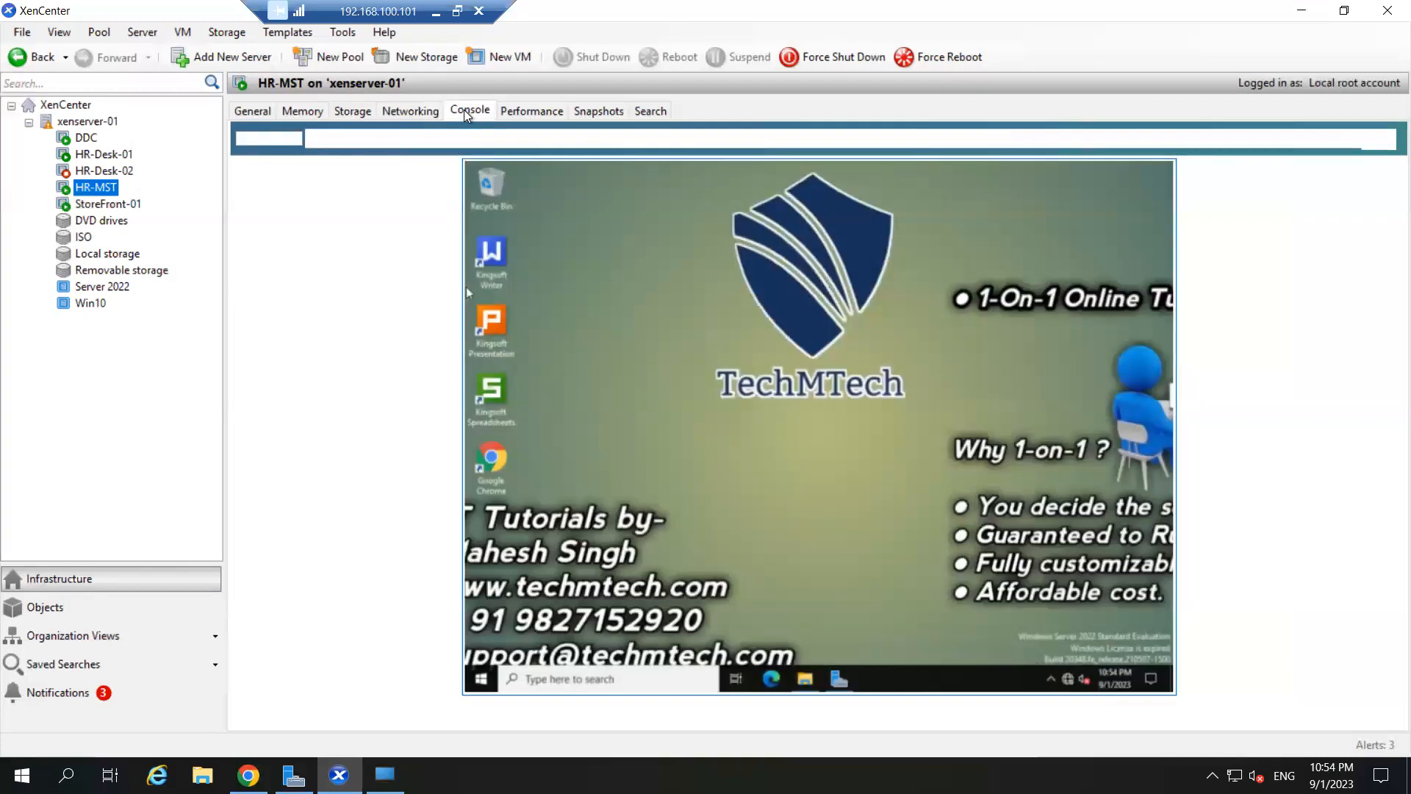
# - Show HR-MST's snapshot tree listing the existing Citrix_XD_HR snapshot
pyautogui.click(589, 109)
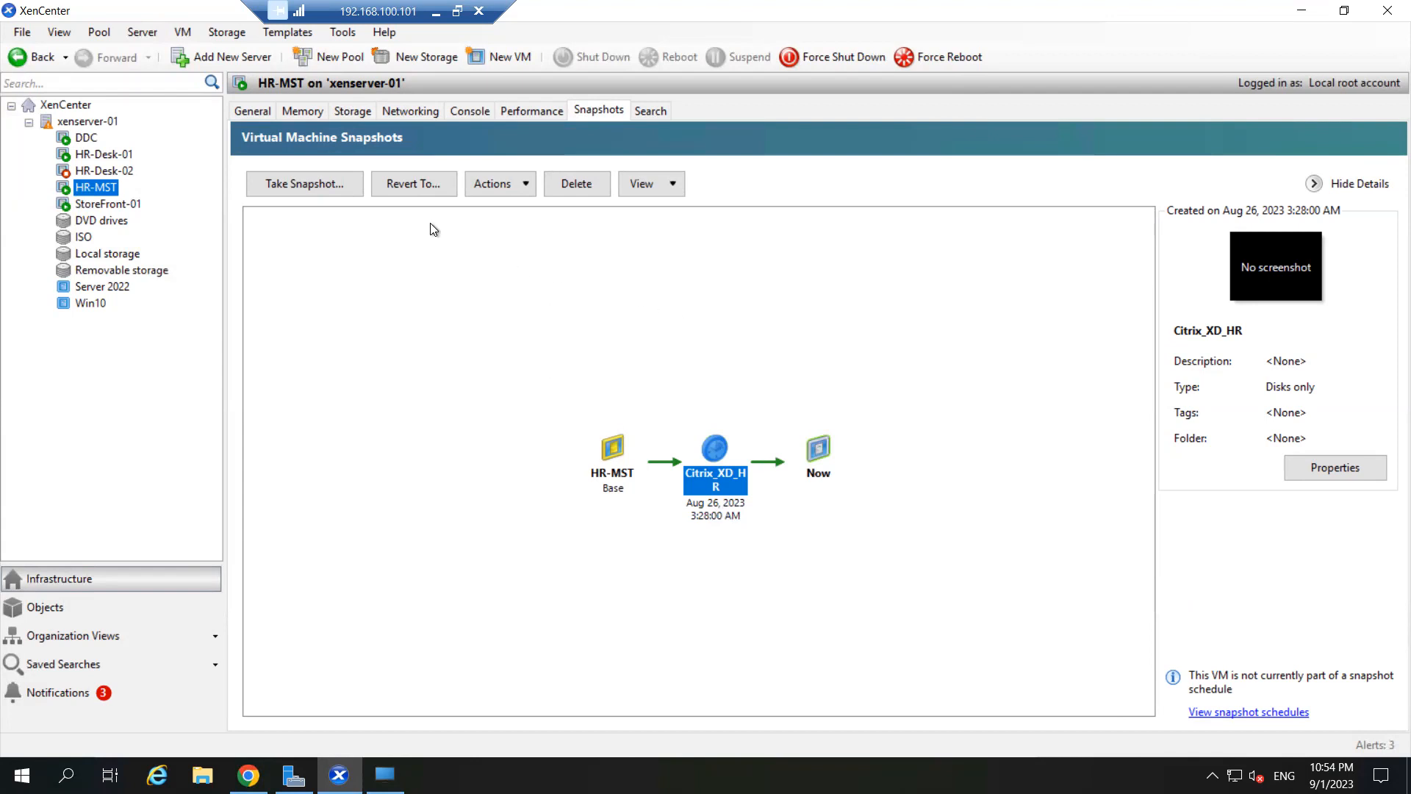
pyautogui.click(463, 110)
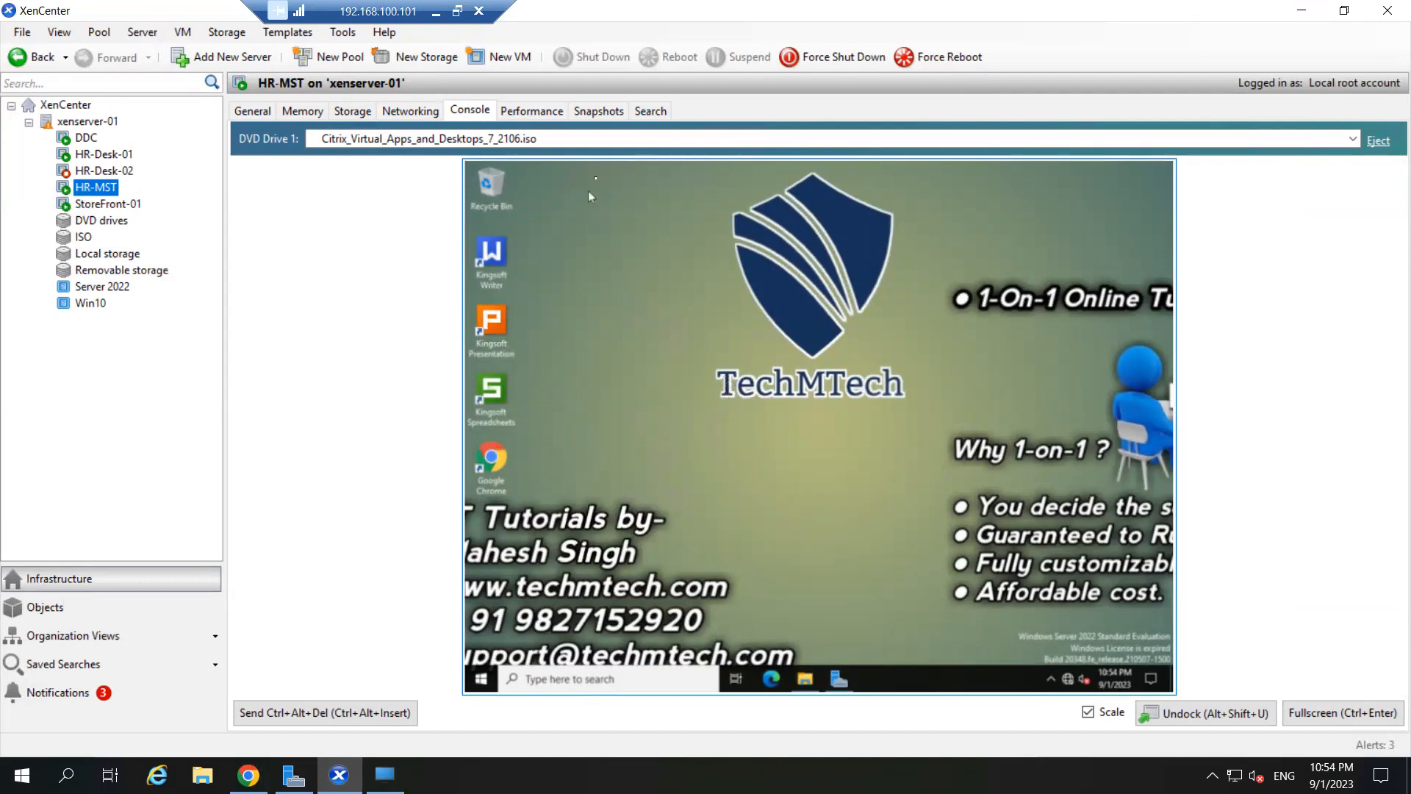
pyautogui.click(586, 109)
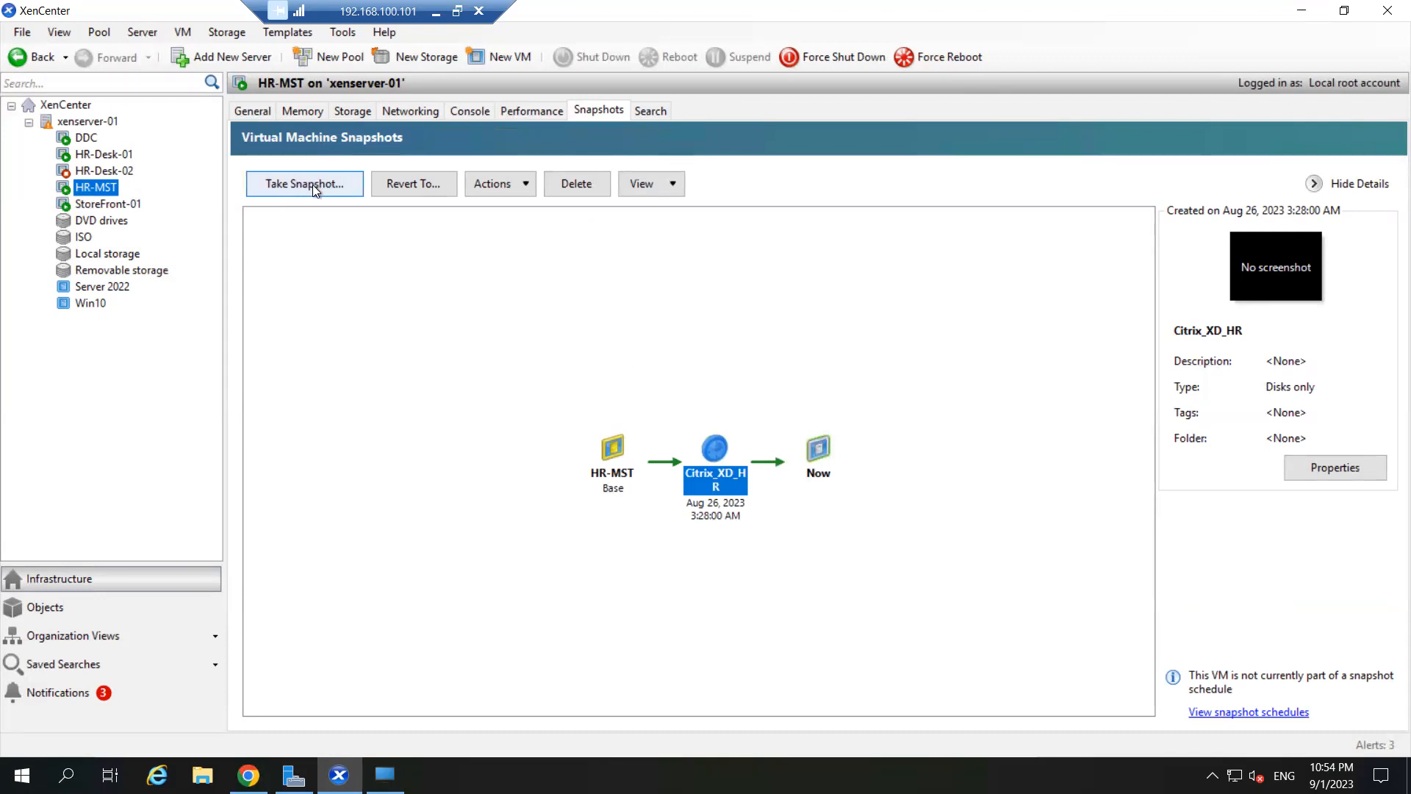
# - Snapshot HR-MST as 'HR-MST-09-01-2023' with description 'Installed NP ++'
pyautogui.click(302, 183)
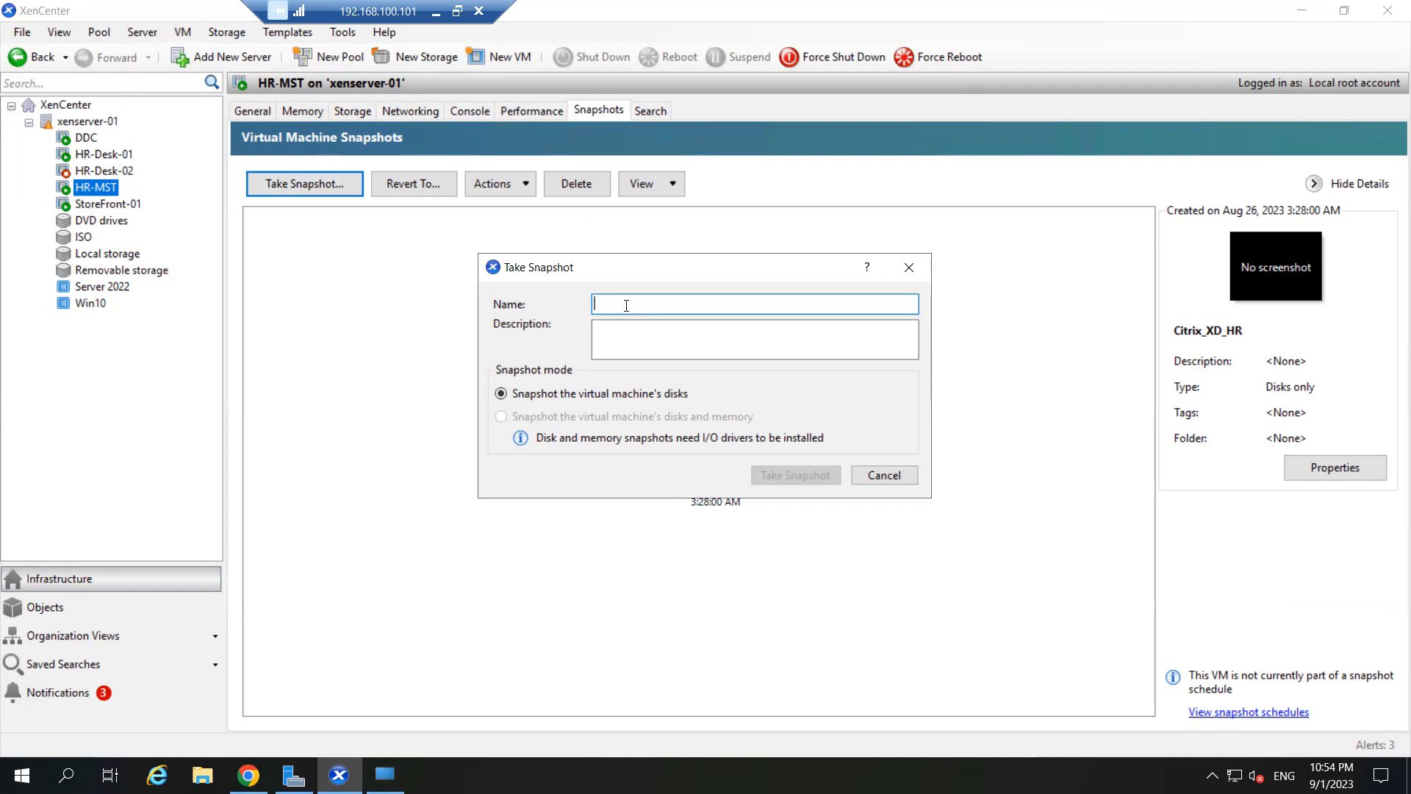
pyautogui.write('HR-MS')
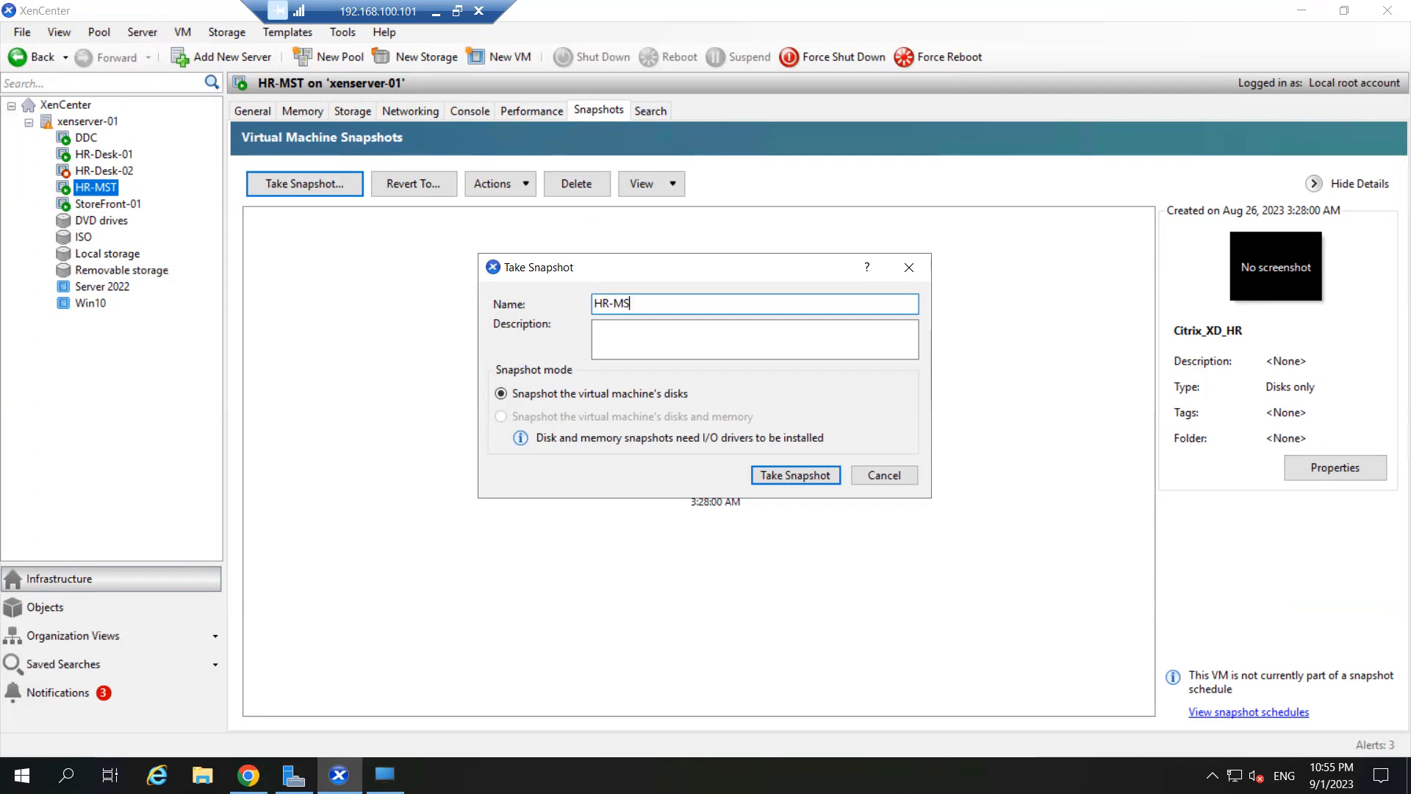
pyautogui.write('T-09-01-2023')
pyautogui.moveTo(699, 304); pyautogui.dragTo(593, 301)
pyautogui.click(656, 303)
pyautogui.moveTo(699, 304); pyautogui.dragTo(639, 303)
pyautogui.click(622, 333)
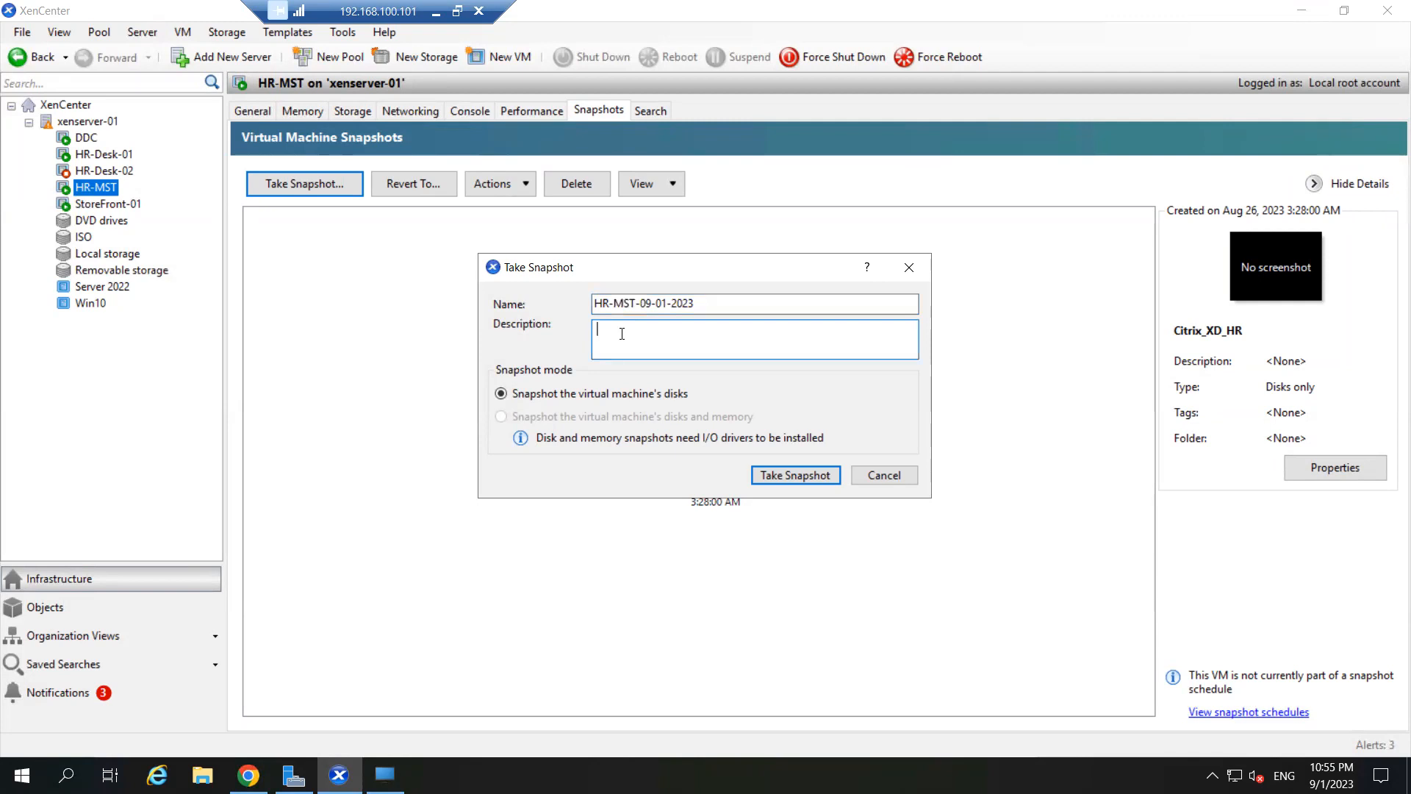
pyautogui.write('Installed NP ++')
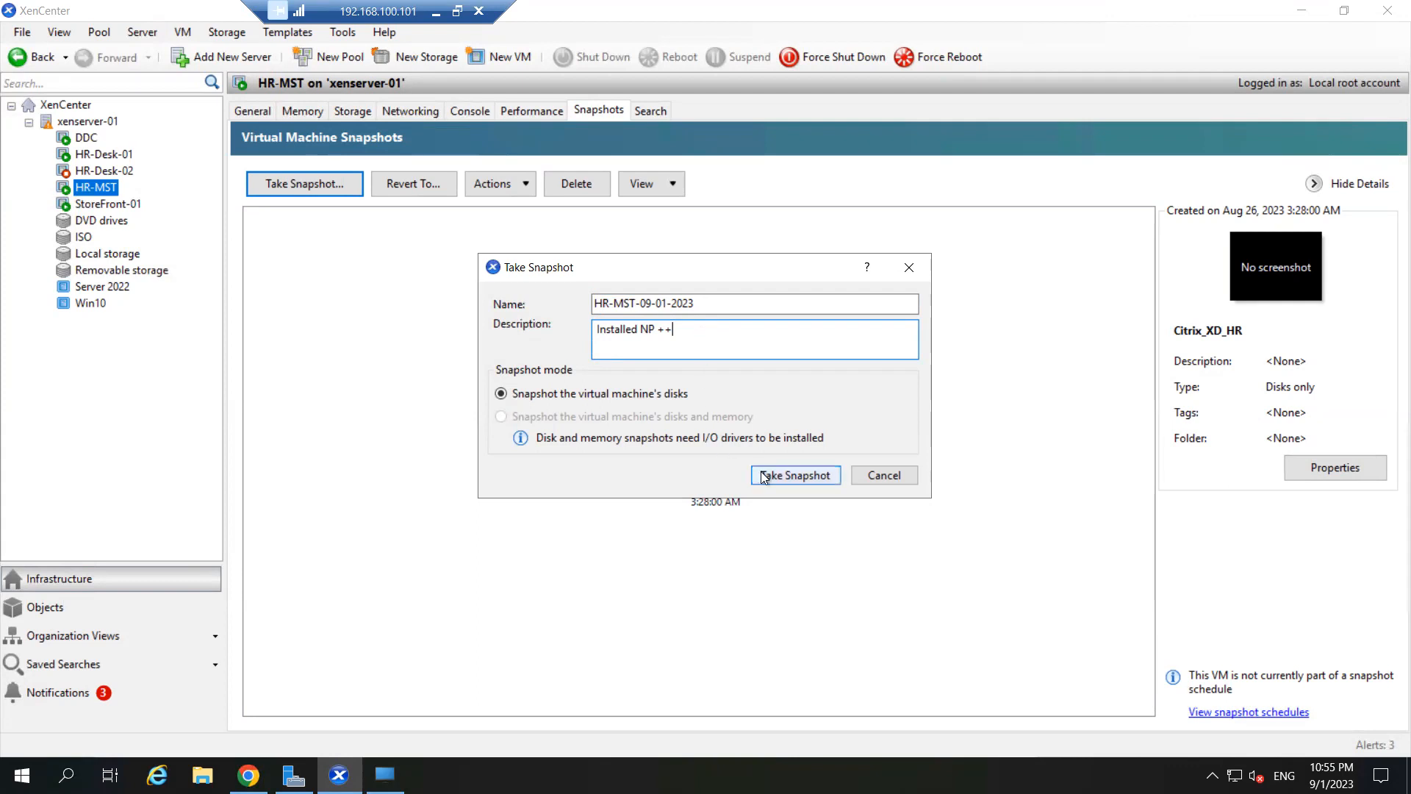
pyautogui.click(784, 474)
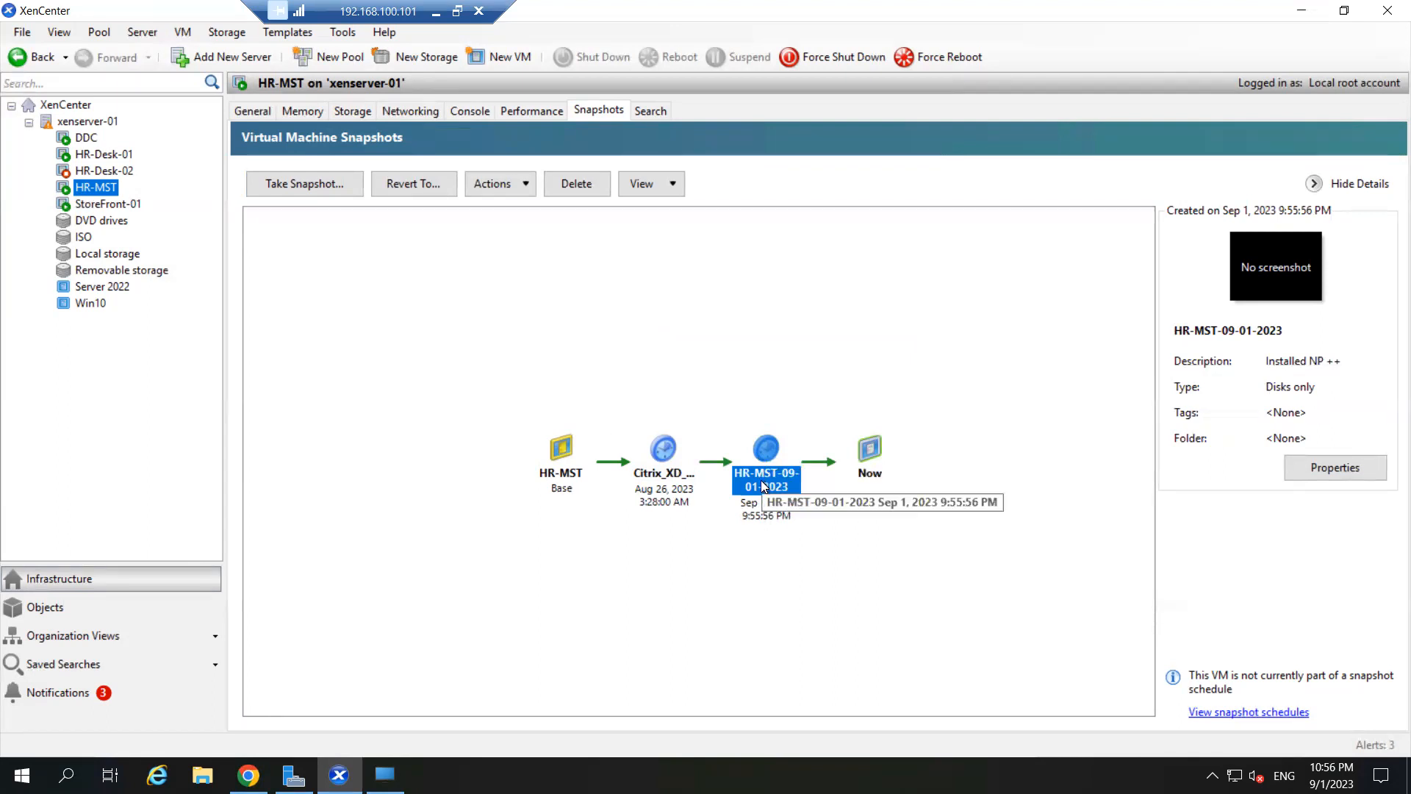
pyautogui.click(1322, 473)
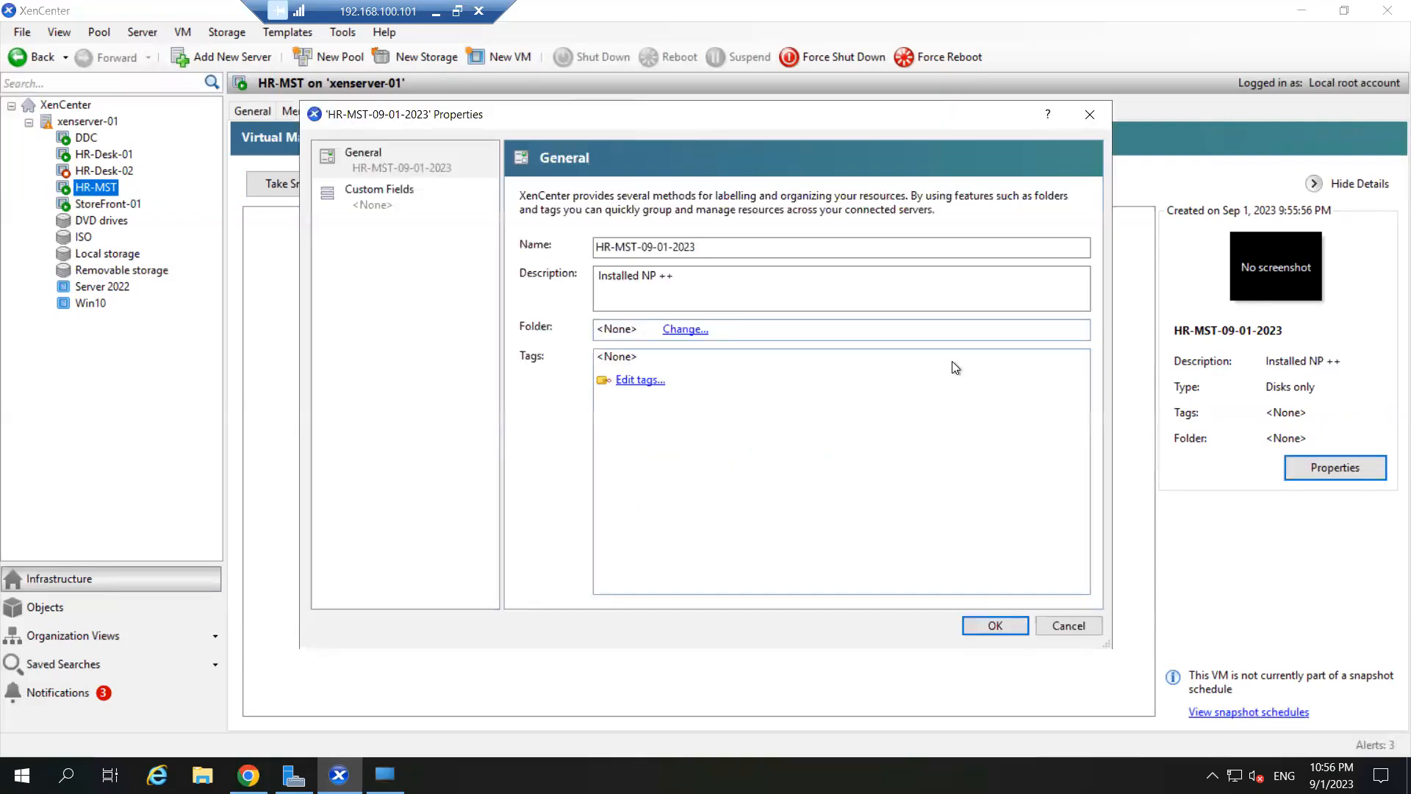
pyautogui.click(683, 280)
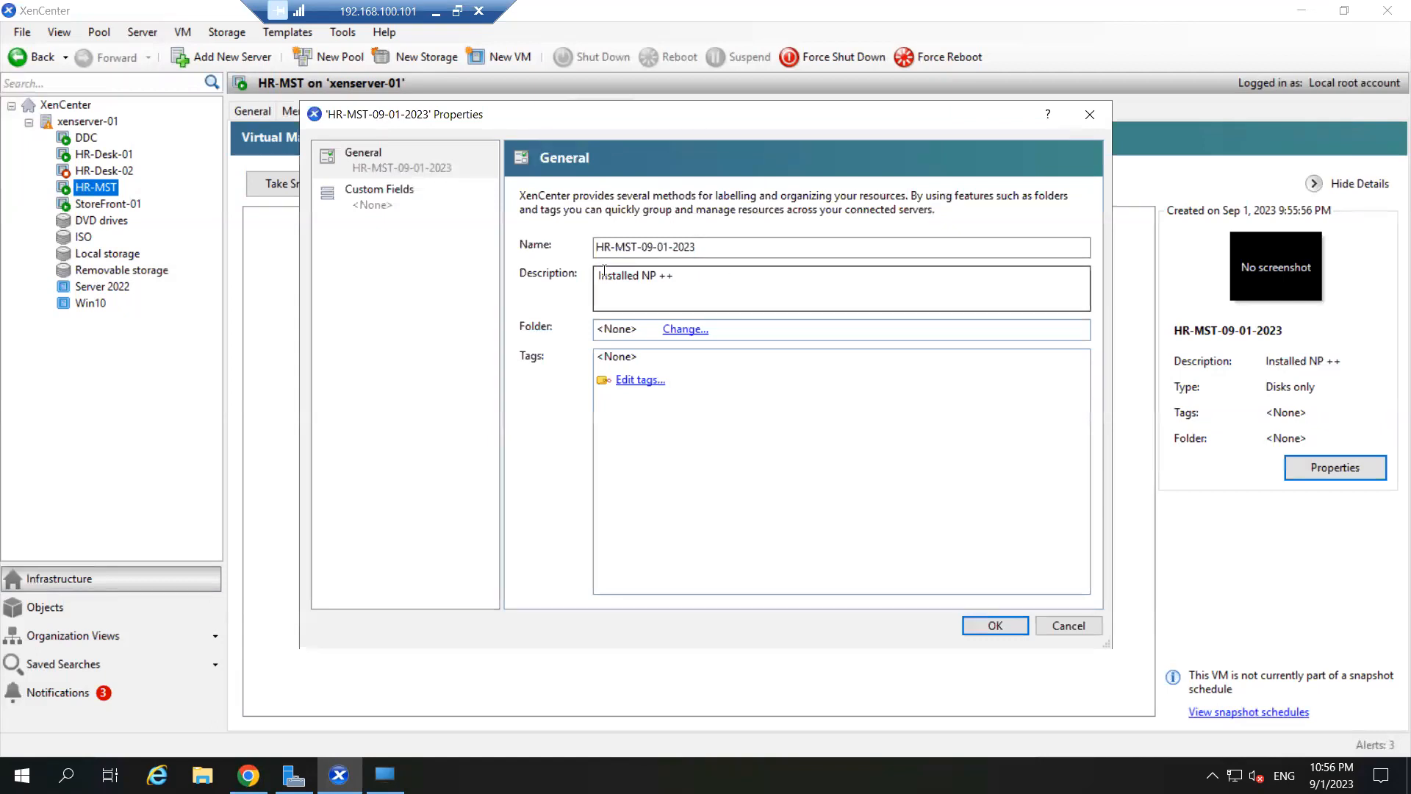
pyautogui.moveTo(684, 279); pyautogui.dragTo(540, 266)
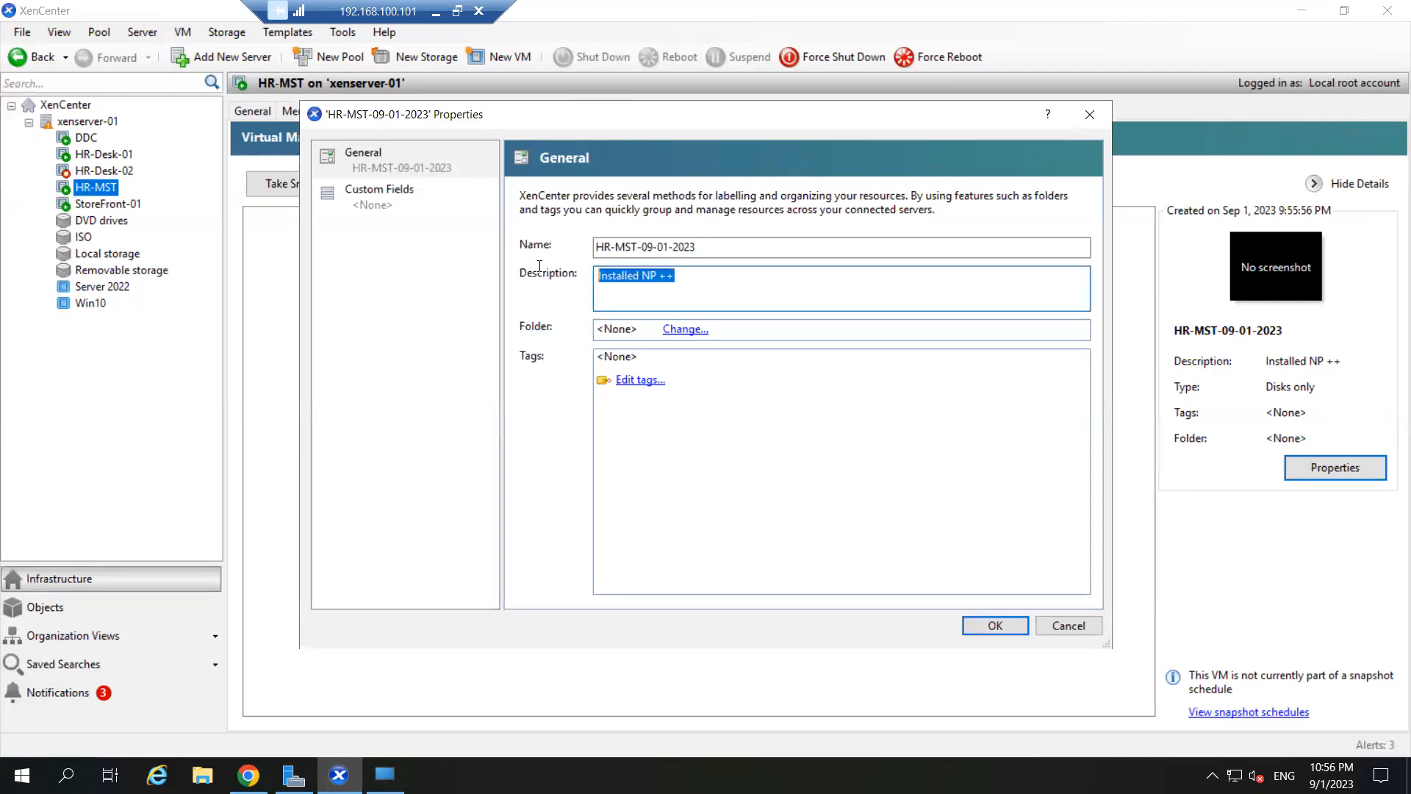
pyautogui.click(695, 279)
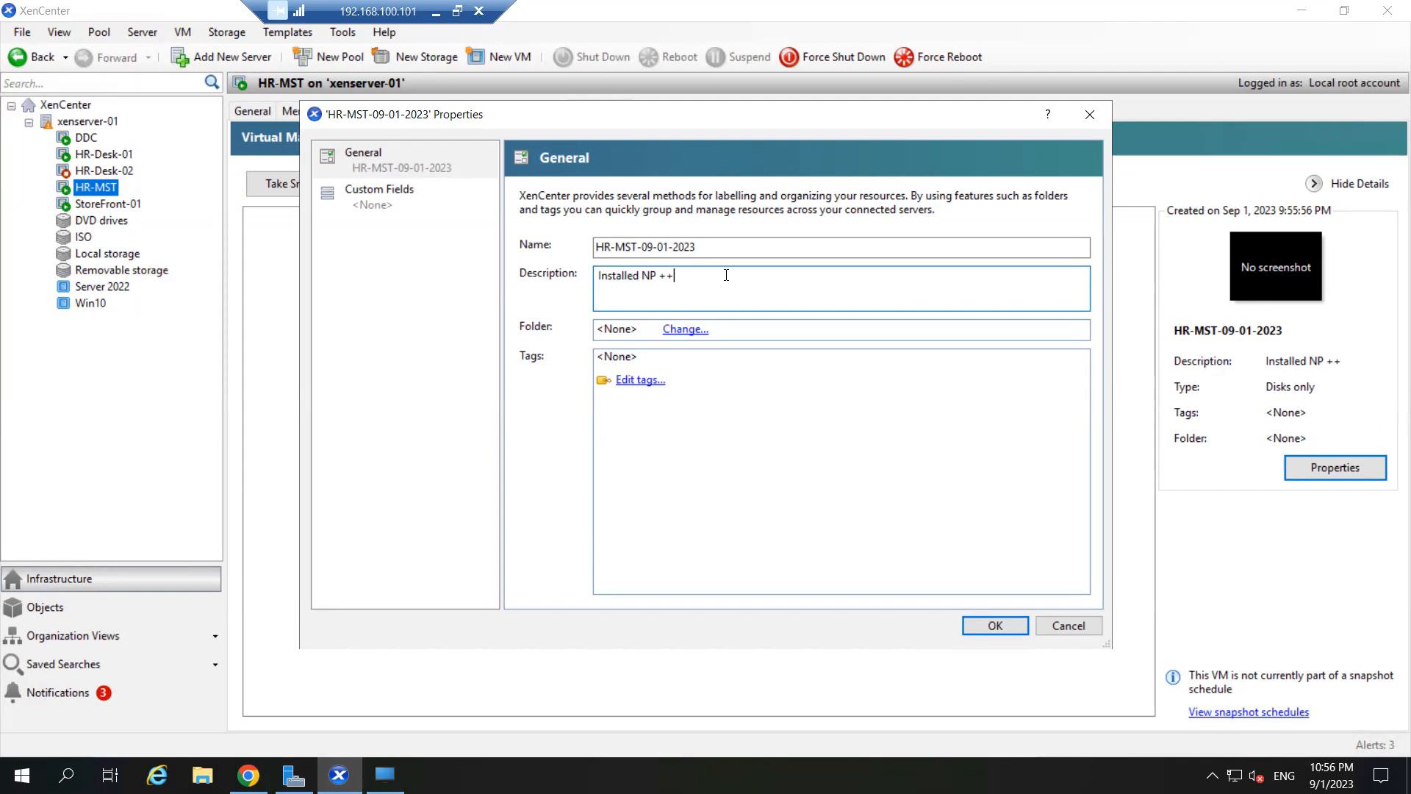
pyautogui.click(1067, 626)
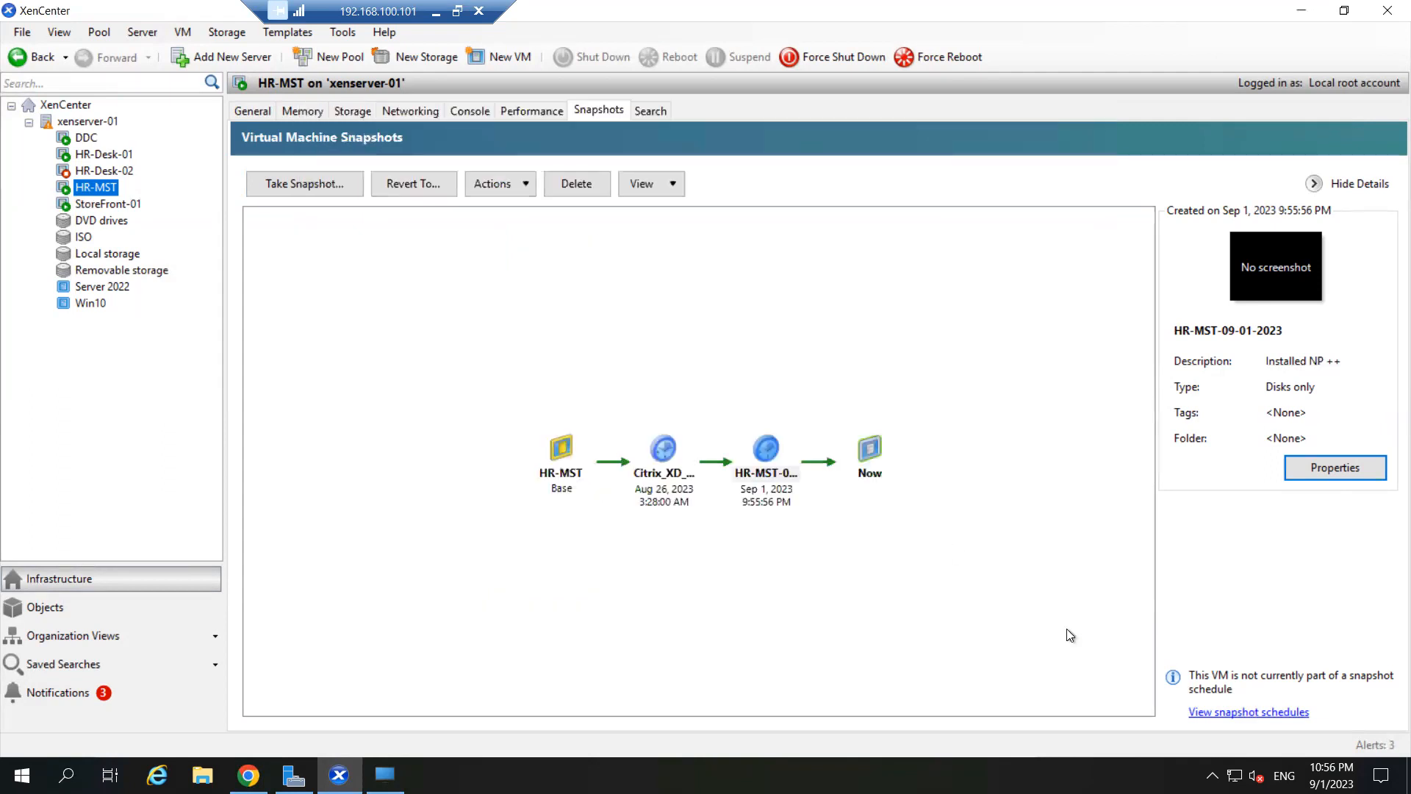
pyautogui.click(896, 368)
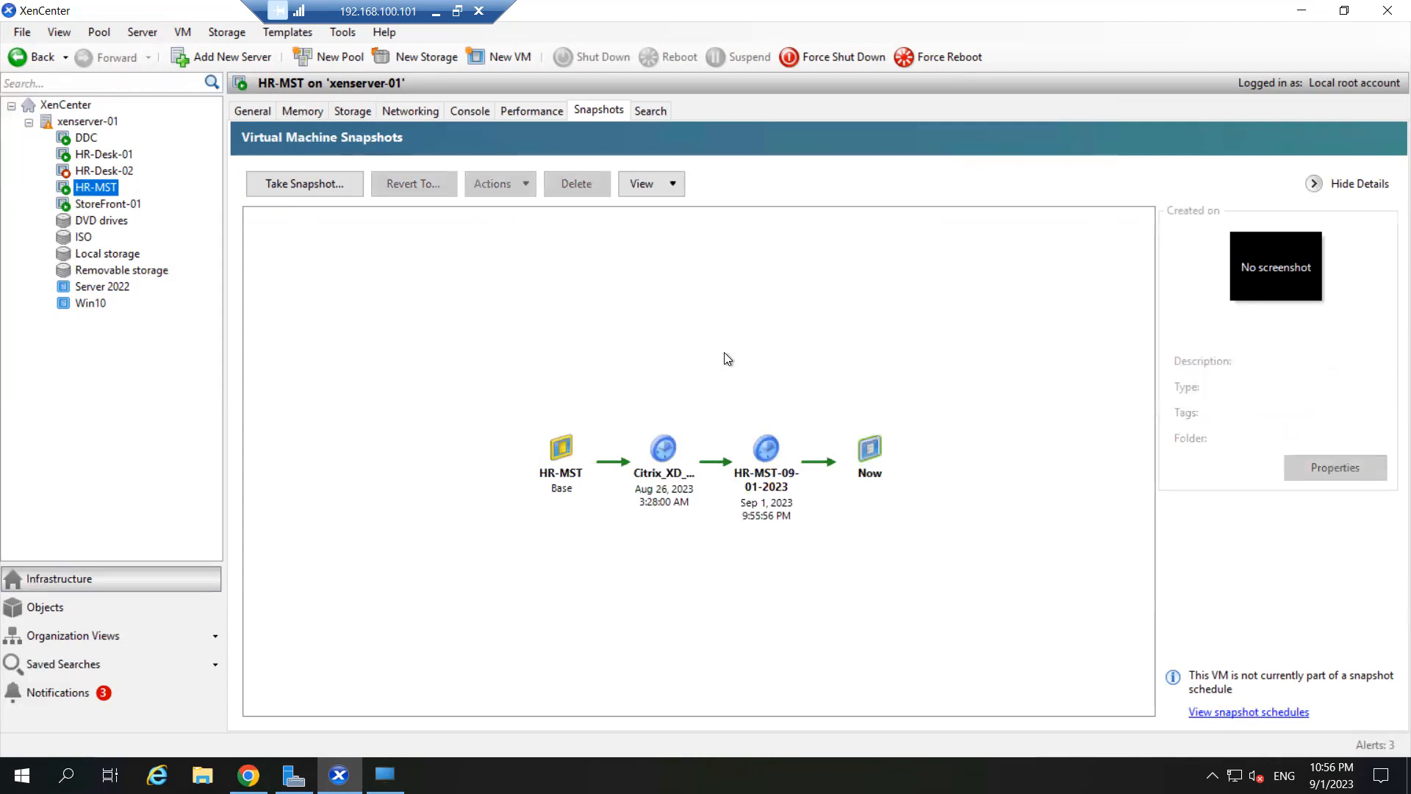
pyautogui.click(766, 446)
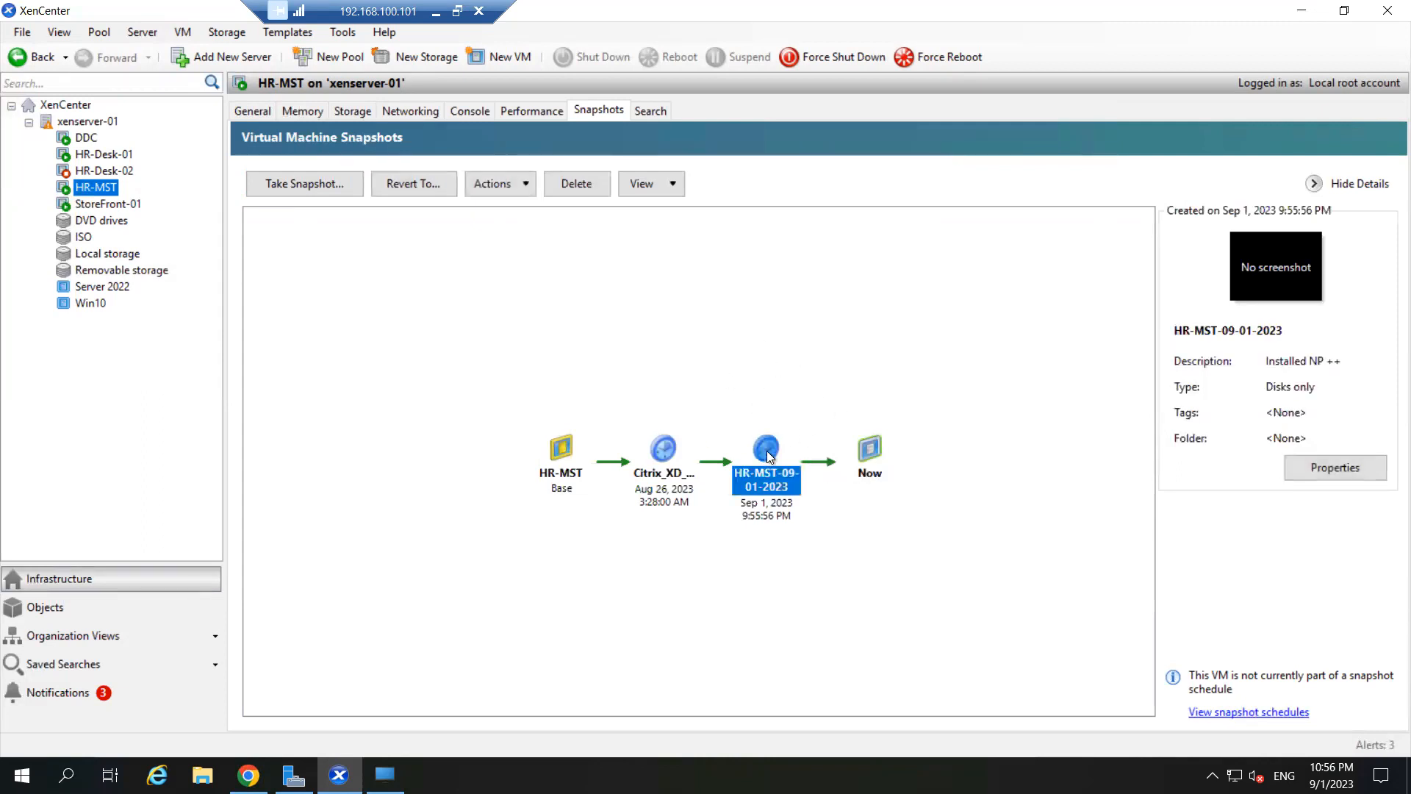
# - Scale the HR-MST console, shut the guest down via Start > Power, then switch to DDC
pyautogui.click(475, 116)
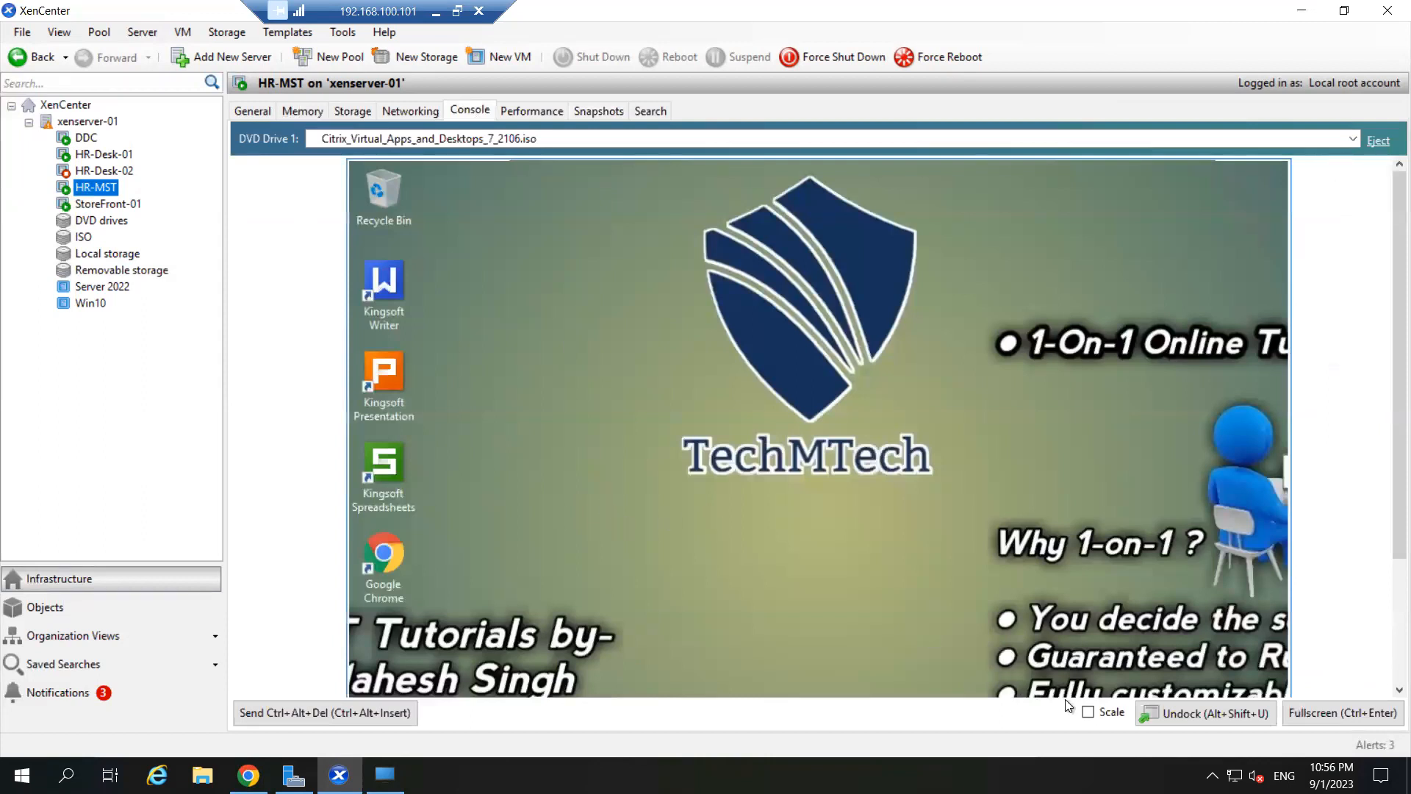
pyautogui.click(1088, 711)
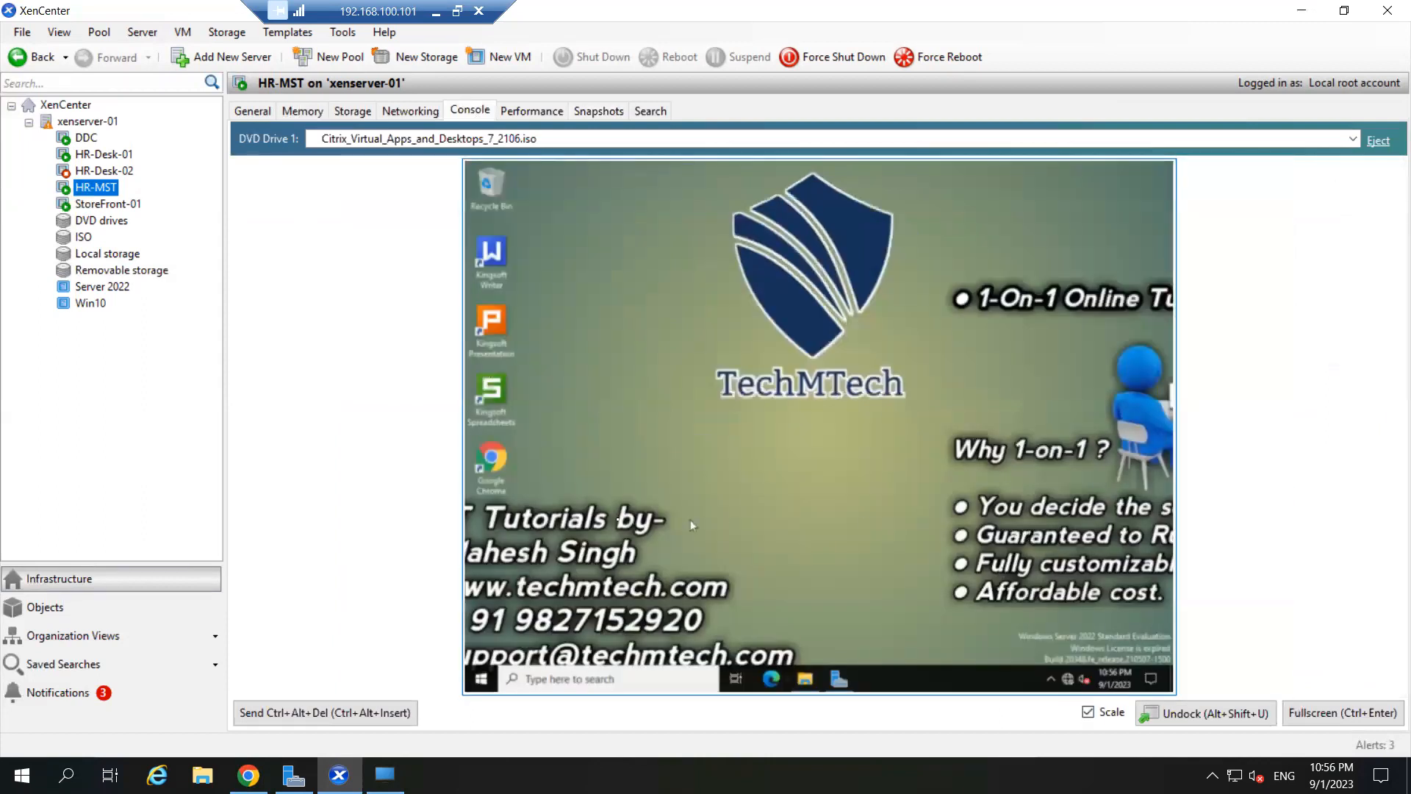
pyautogui.click(481, 681)
pyautogui.click(482, 649)
pyautogui.click(528, 597)
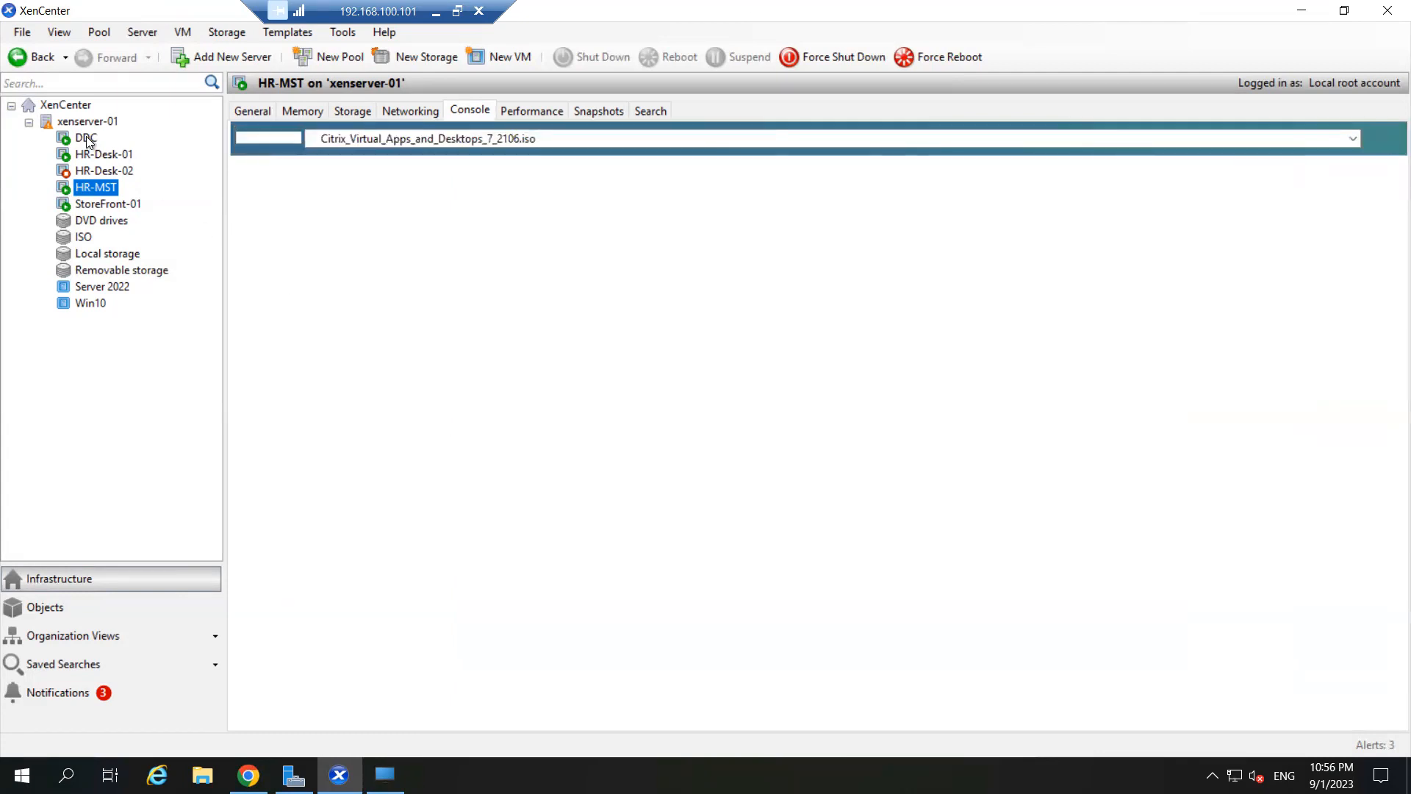
pyautogui.click(86, 139)
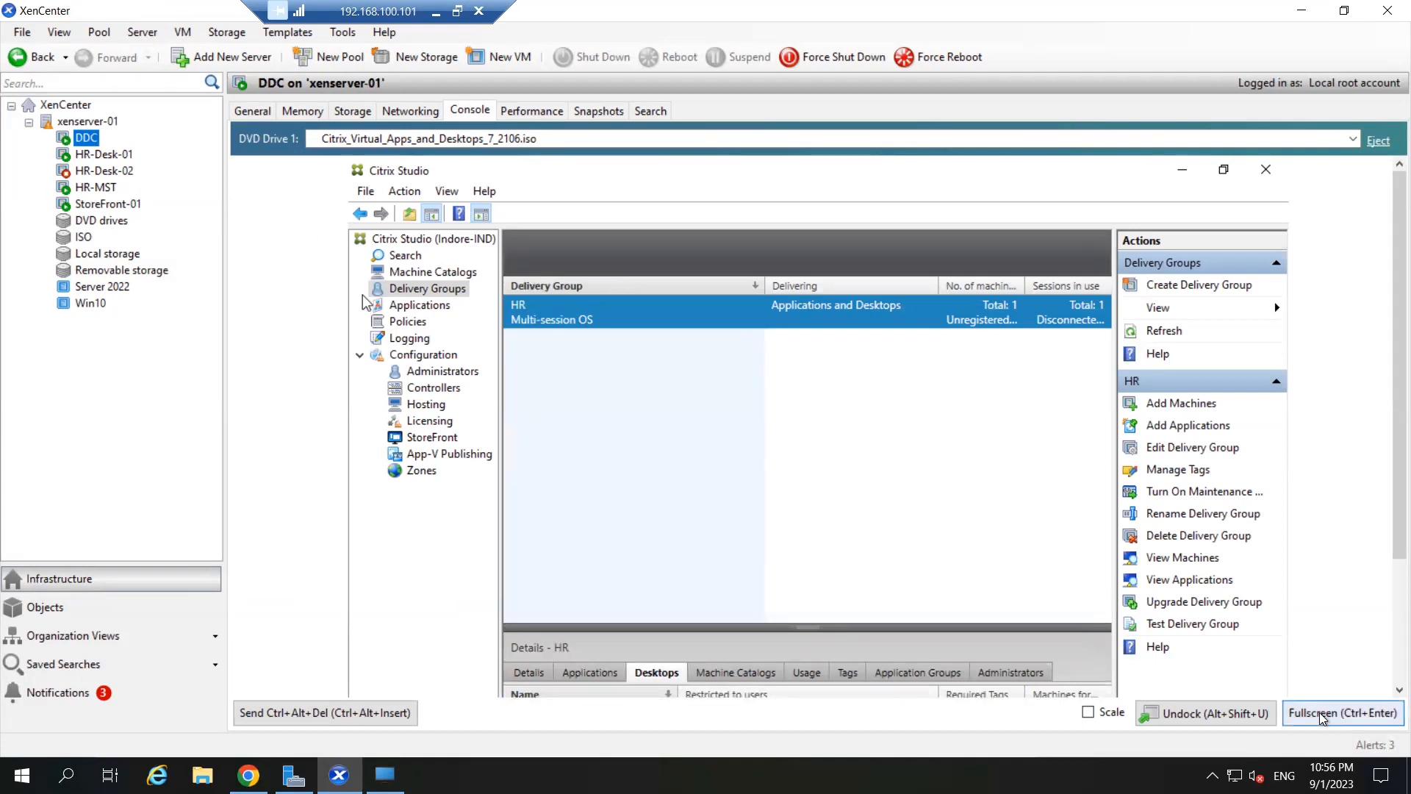
# - Show the DDC console fullscreen and list Studio's Machine Catalogs, including the Citrix_XD_HR-based HR catalog
pyautogui.click(1342, 712)
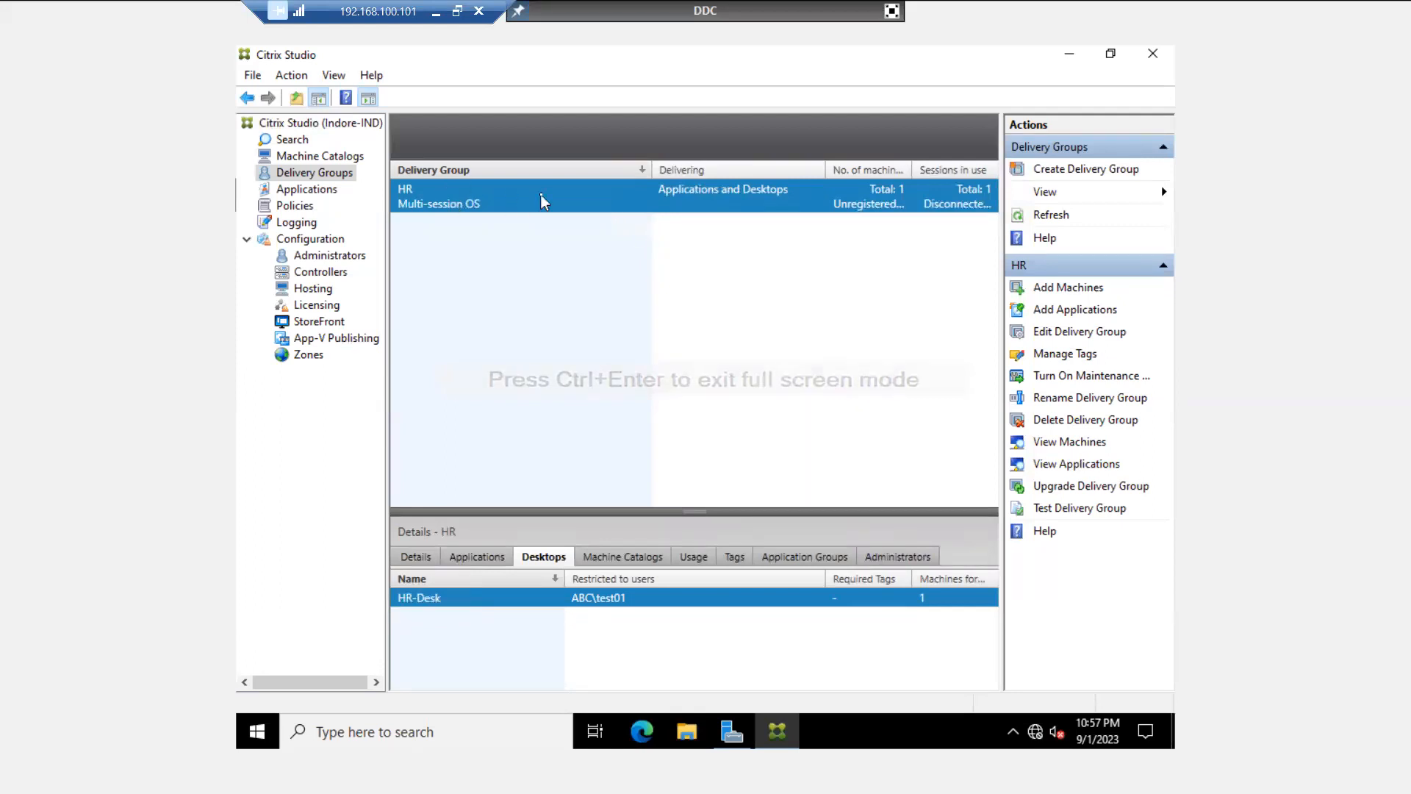
pyautogui.click(291, 140)
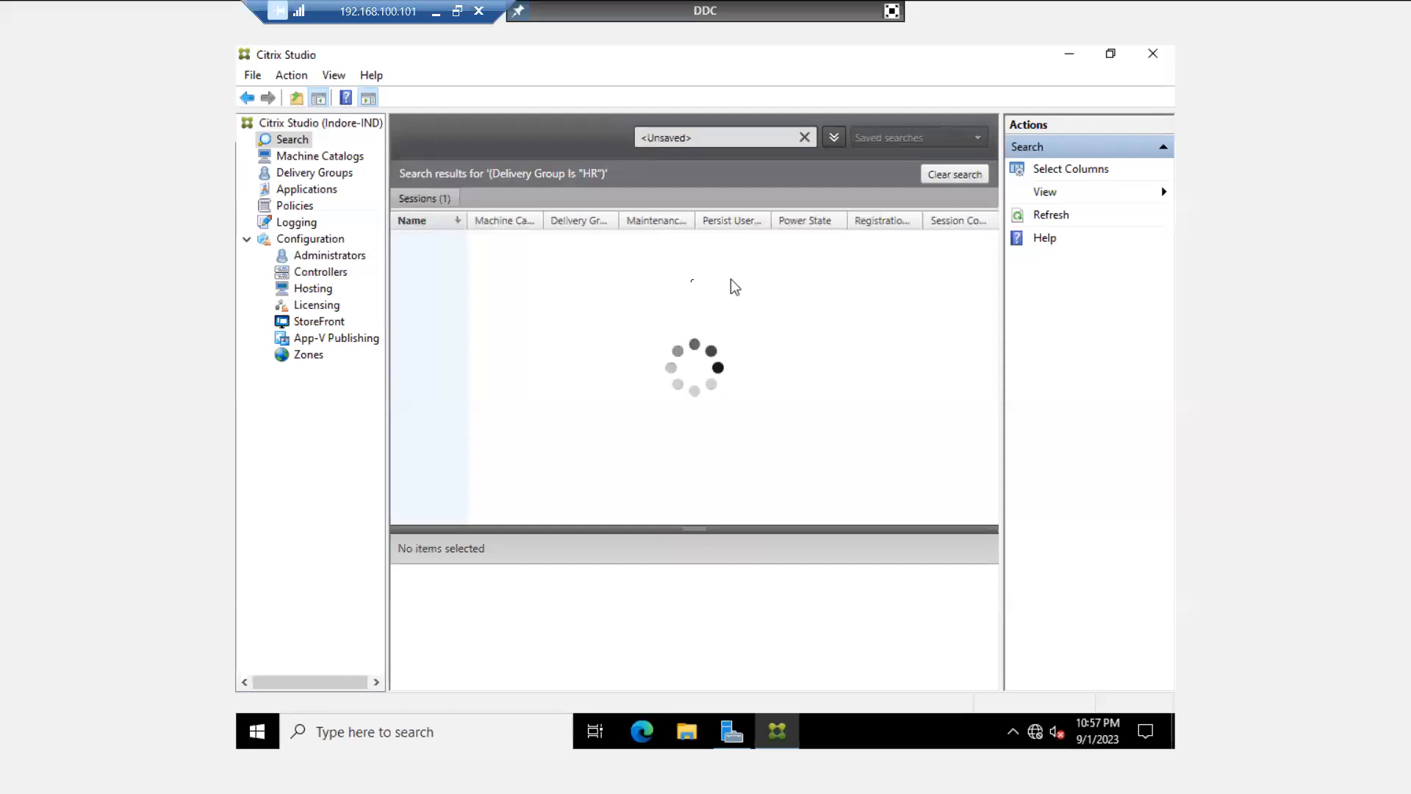
pyautogui.click(299, 158)
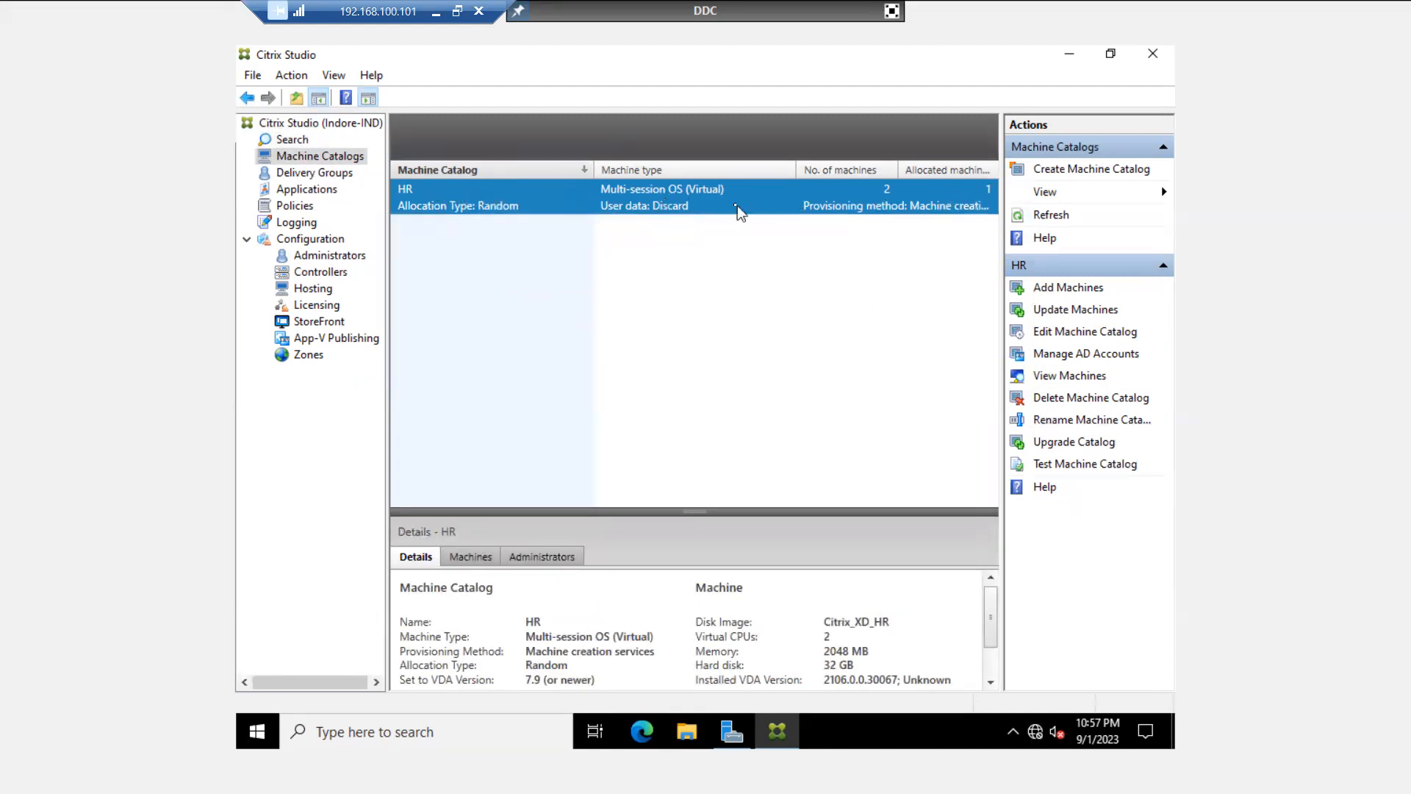
# - List the HR catalog's machines, select HR-Desk-01, and widen the Name column
pyautogui.doubleClick(683, 196)
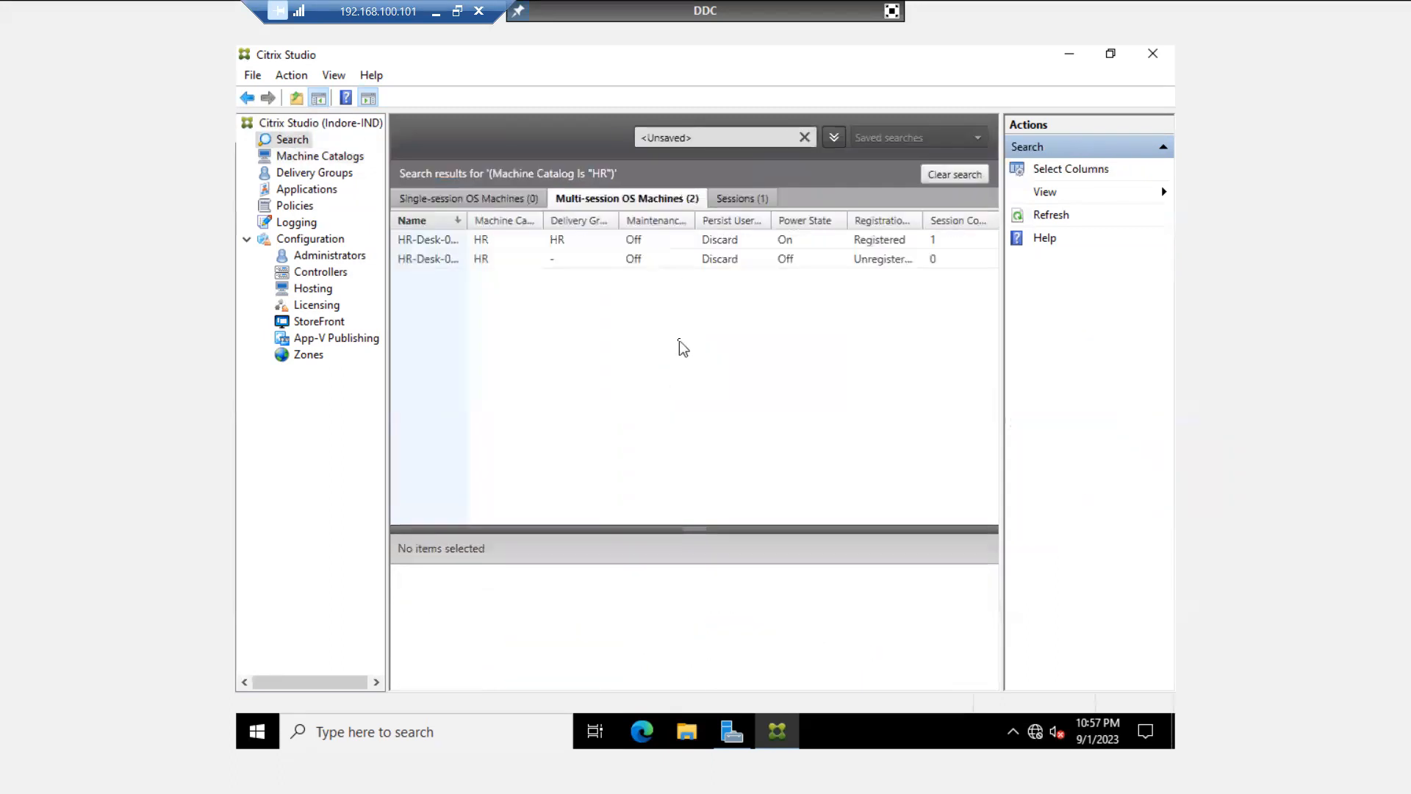
pyautogui.click(798, 242)
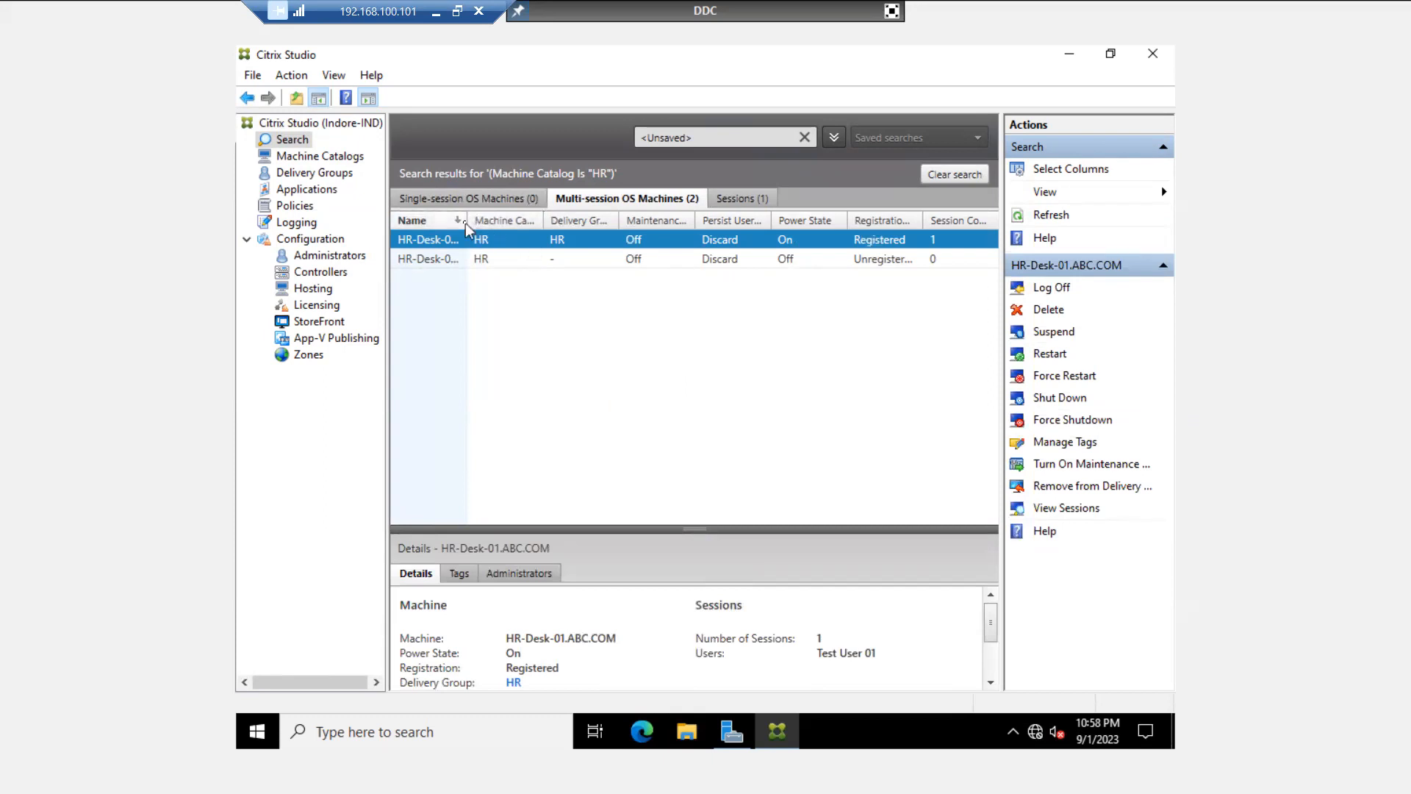
pyautogui.moveTo(466, 219); pyautogui.dragTo(557, 220)
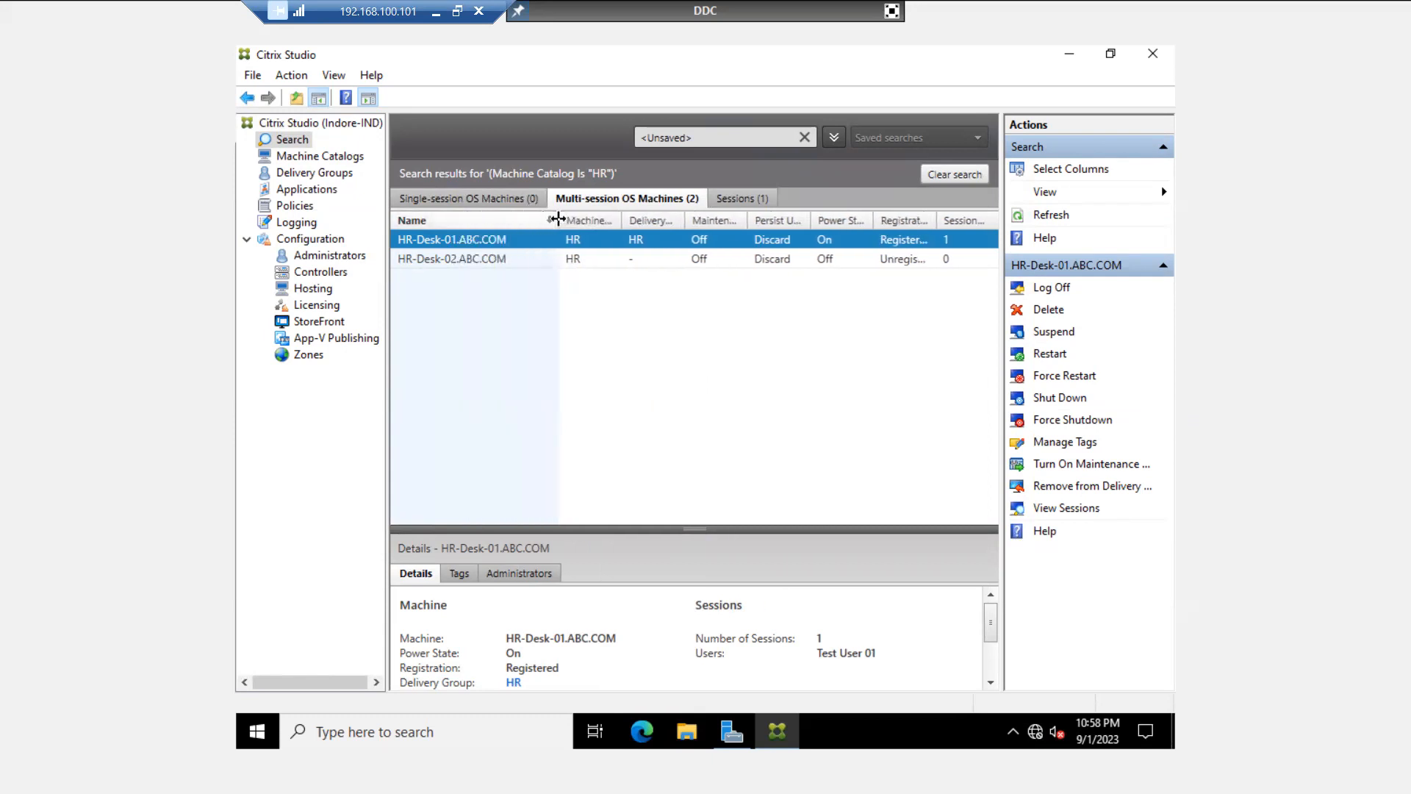
# - Check HR-Desk-02 and HR-Desk-01 details, then go back to Machine Catalogs
pyautogui.click(463, 264)
pyautogui.click(502, 241)
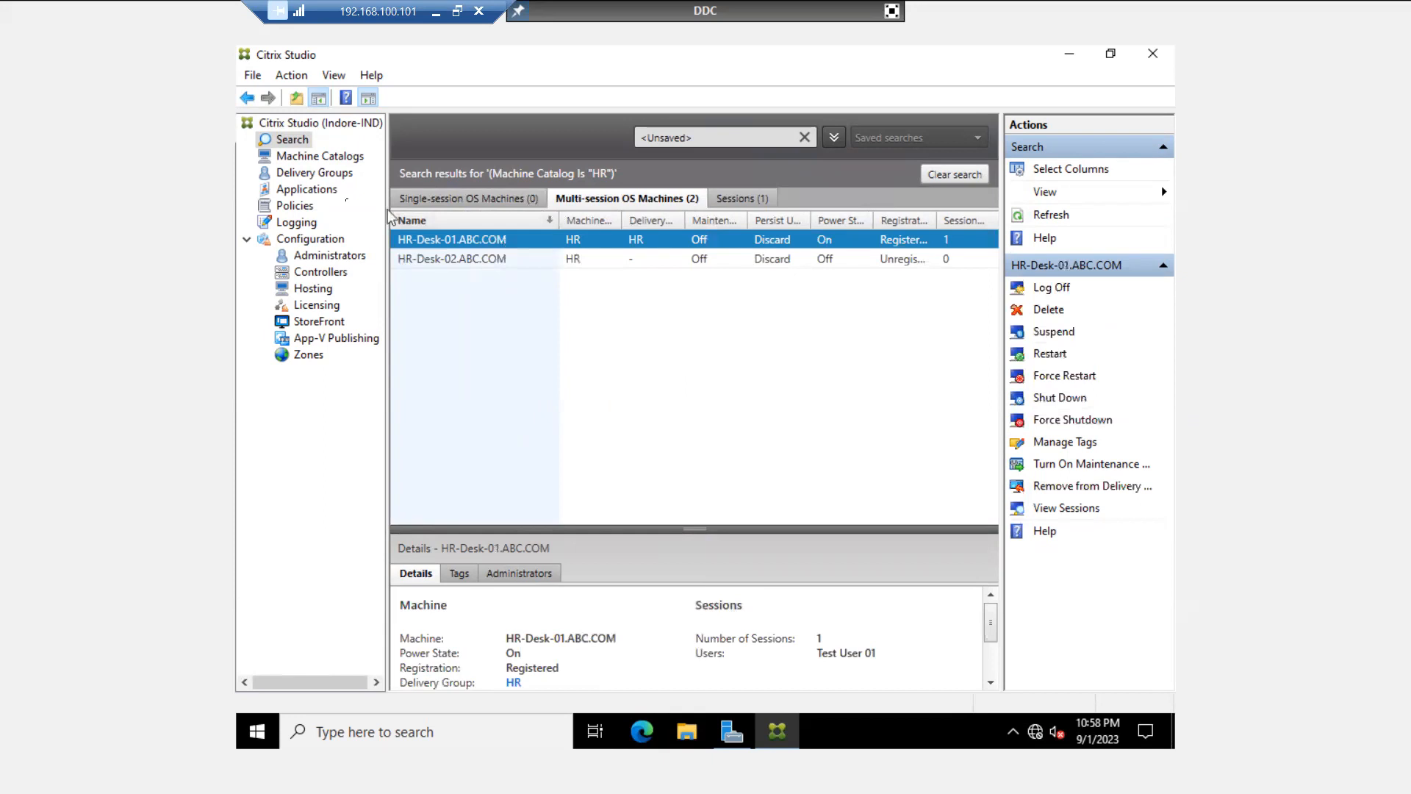
pyautogui.click(317, 158)
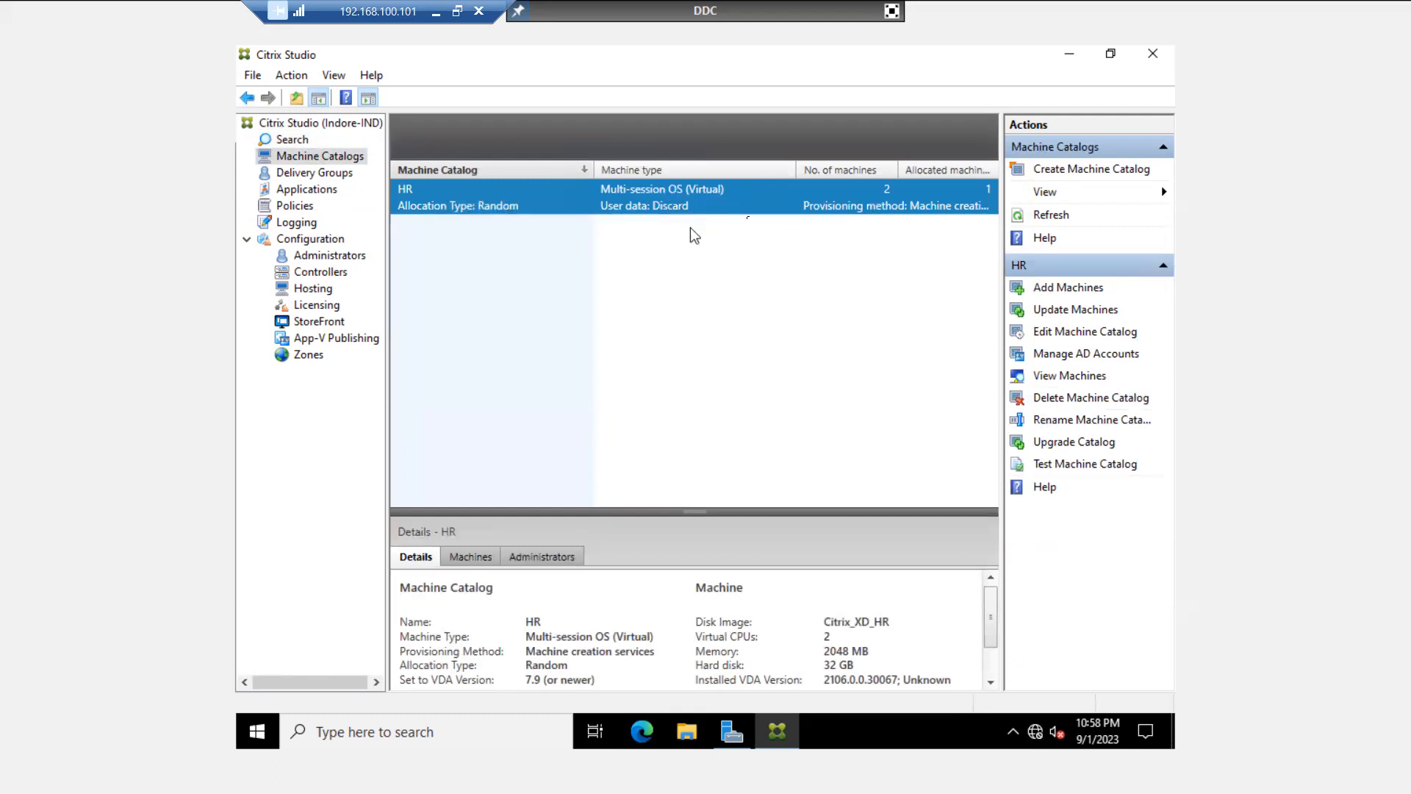
# - Launch Update Machines for the HR catalog and move past Overview to the Master Image step
pyautogui.click(1066, 309)
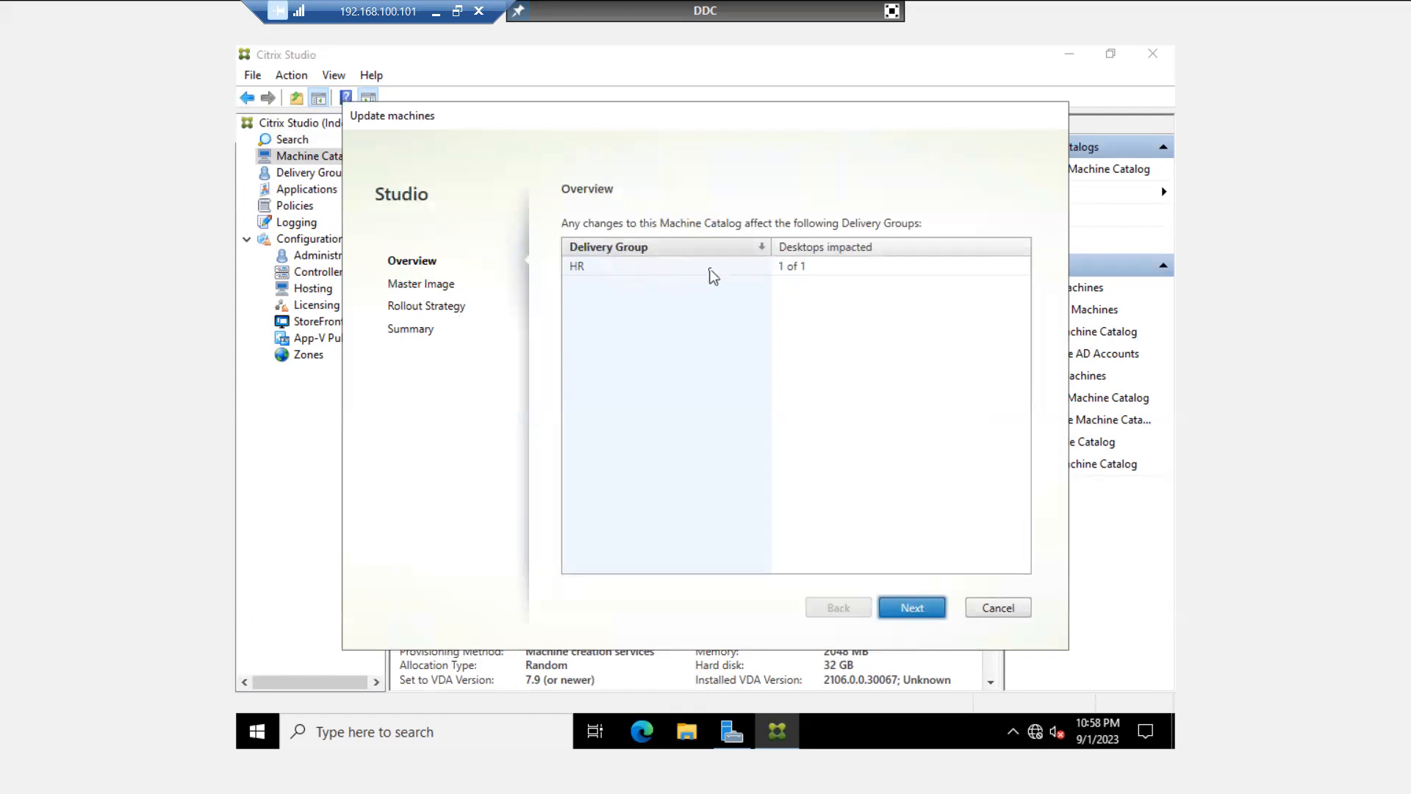
pyautogui.click(625, 269)
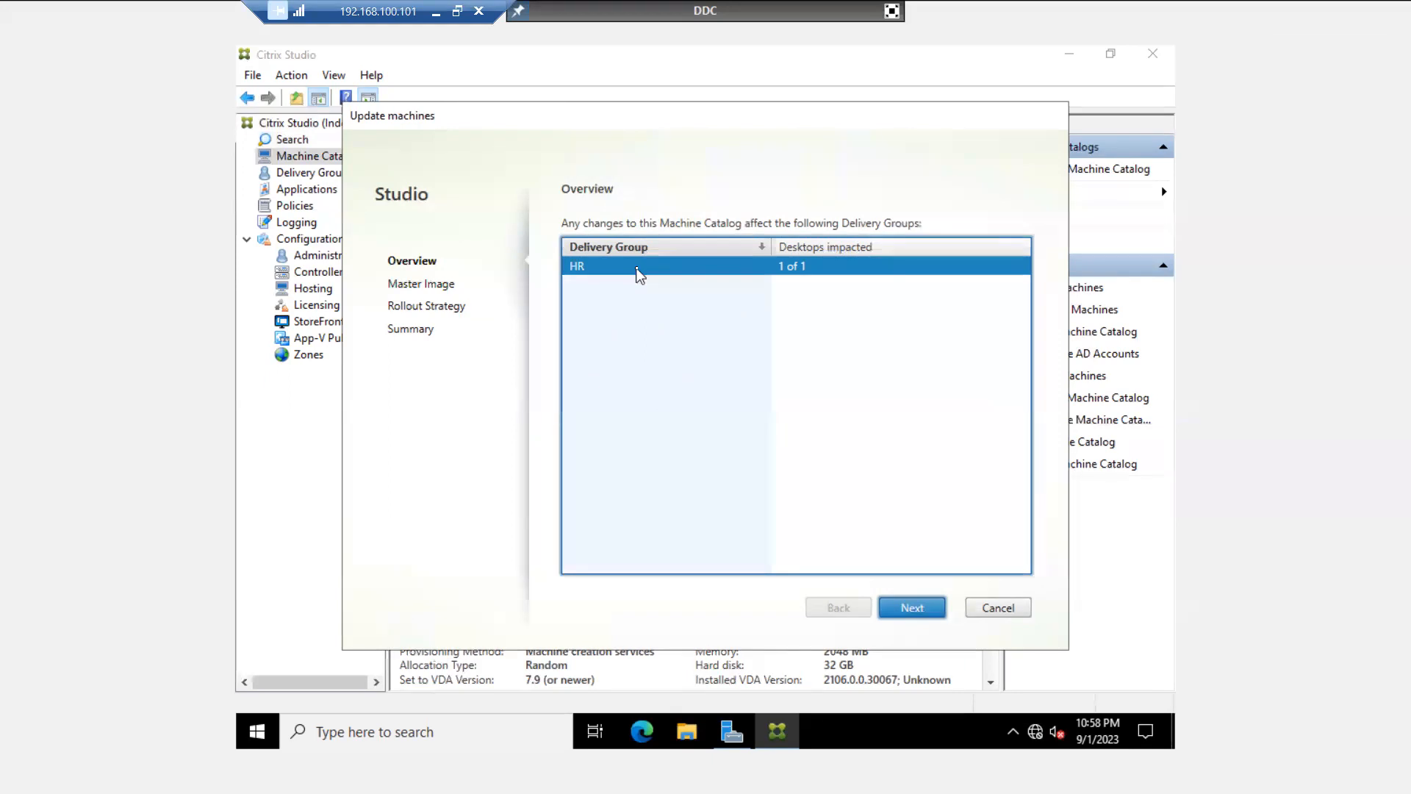
pyautogui.click(912, 608)
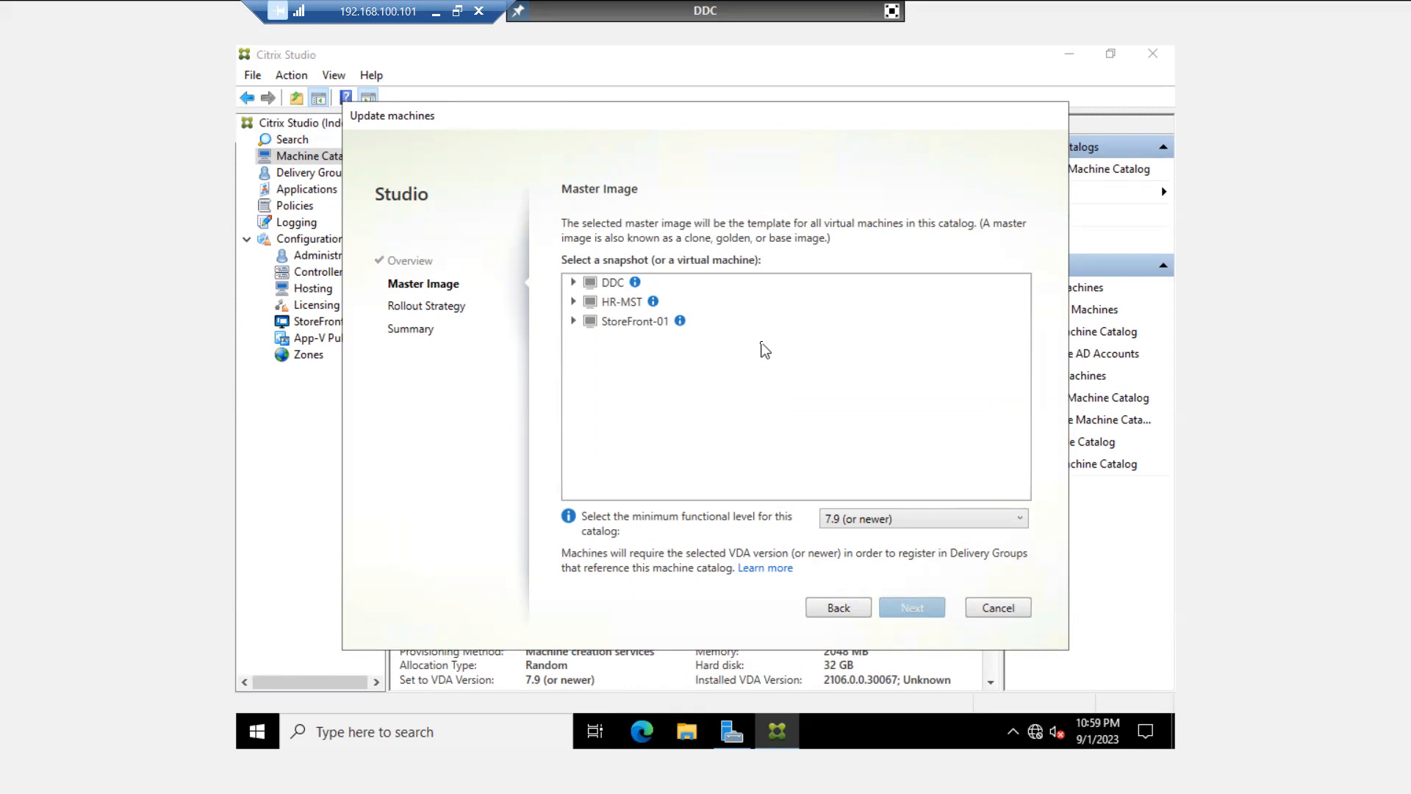
# - Expand HR-MST > Citrix_XD_HR, pick snapshot HR-MST-09-01-2023, and advance to Rollout Strategy
pyautogui.click(573, 302)
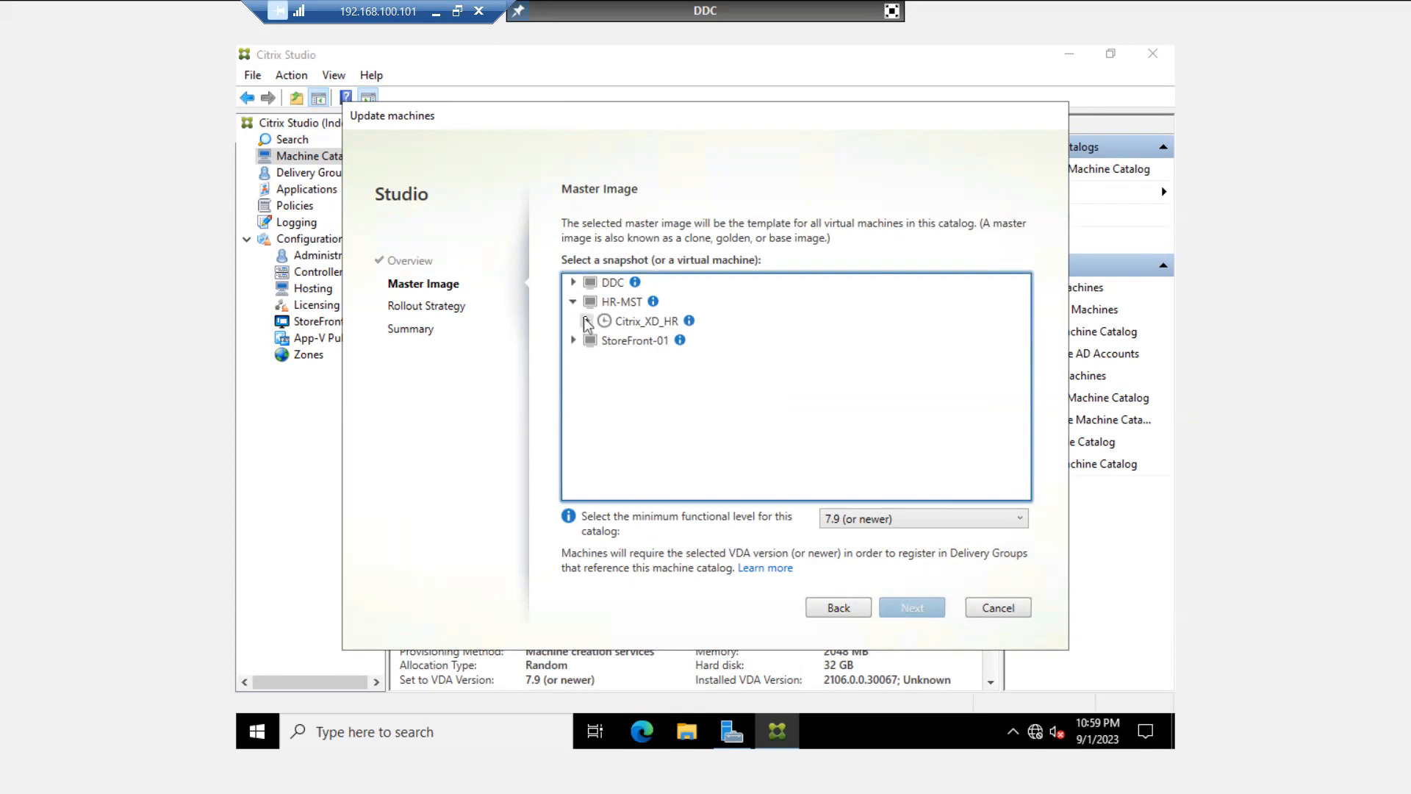
pyautogui.click(588, 321)
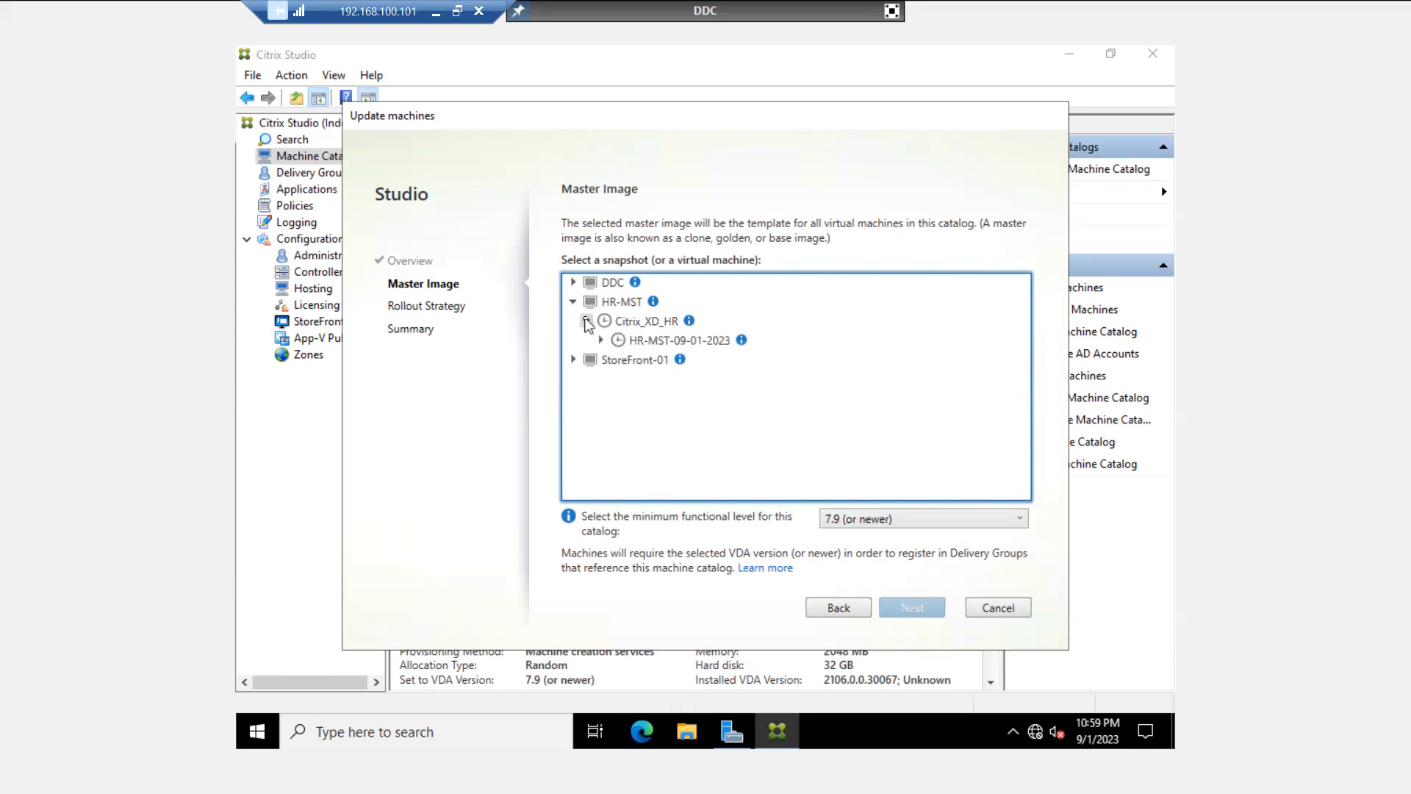
pyautogui.click(601, 340)
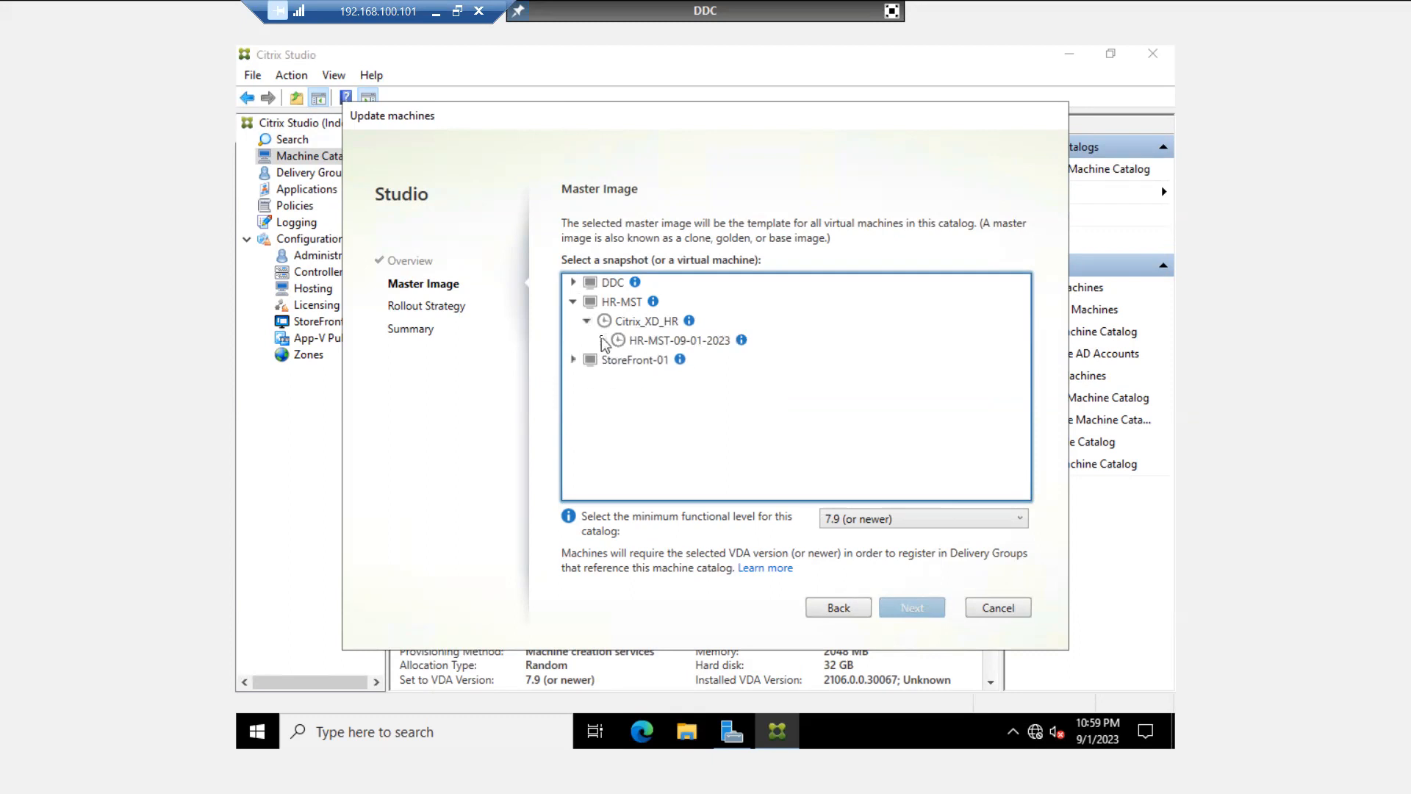
pyautogui.click(573, 302)
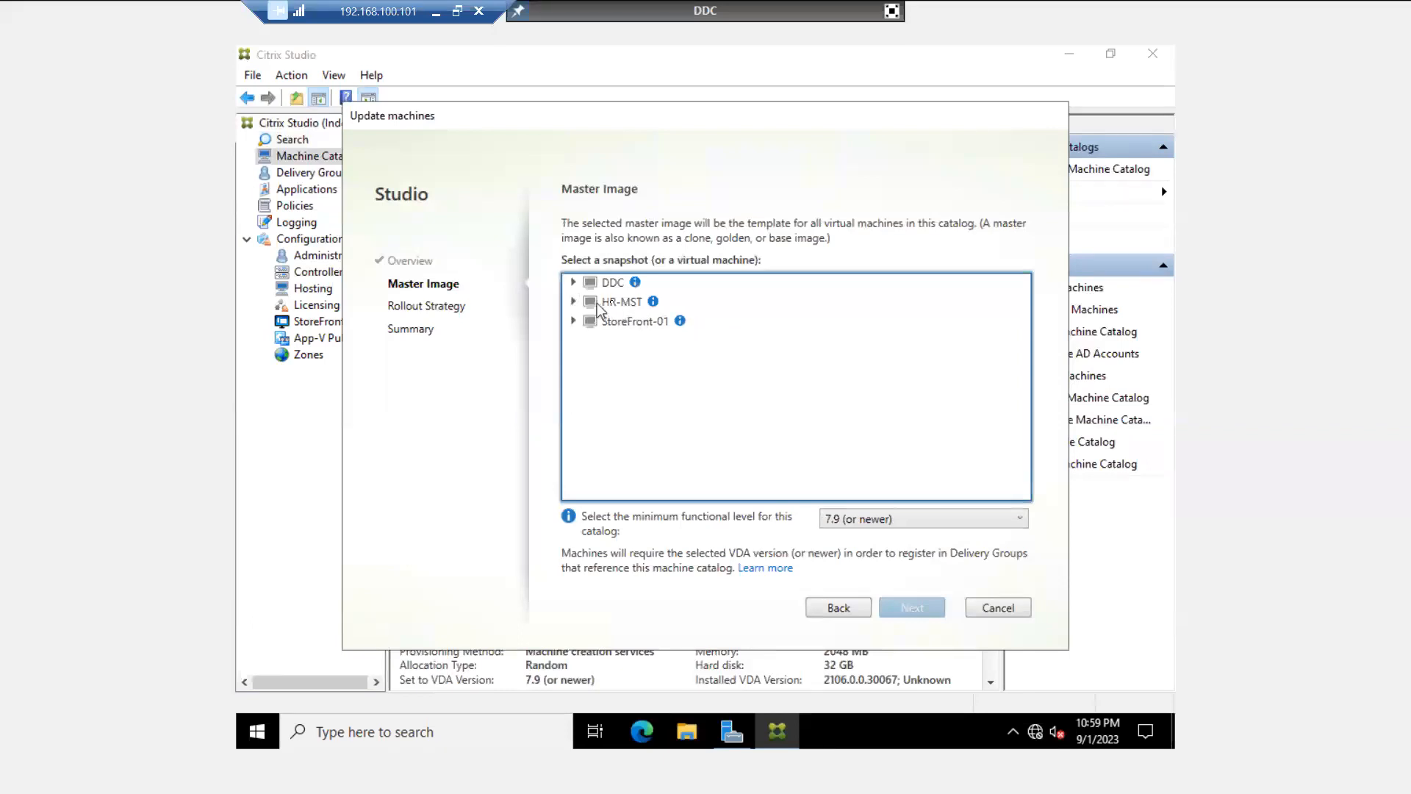
pyautogui.click(572, 302)
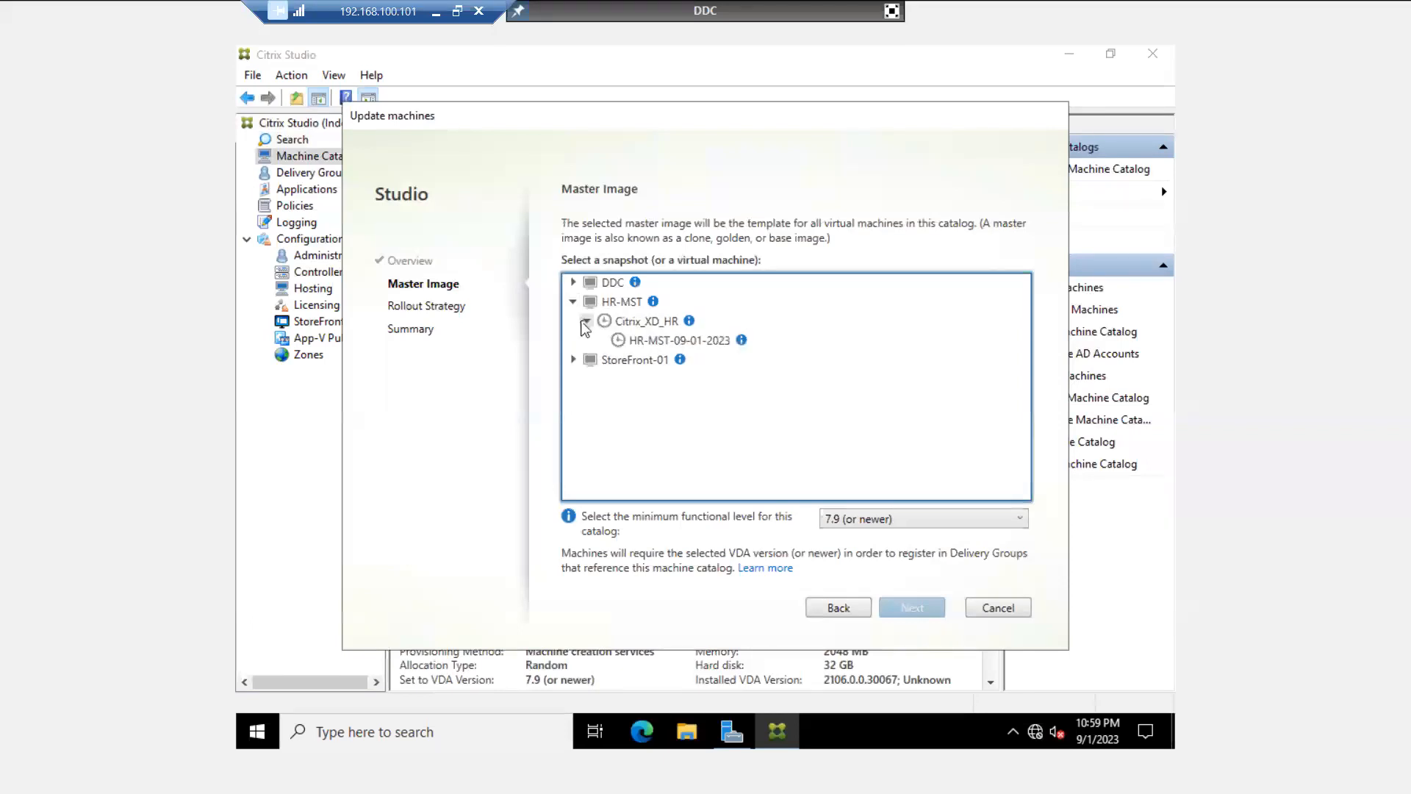
pyautogui.click(666, 342)
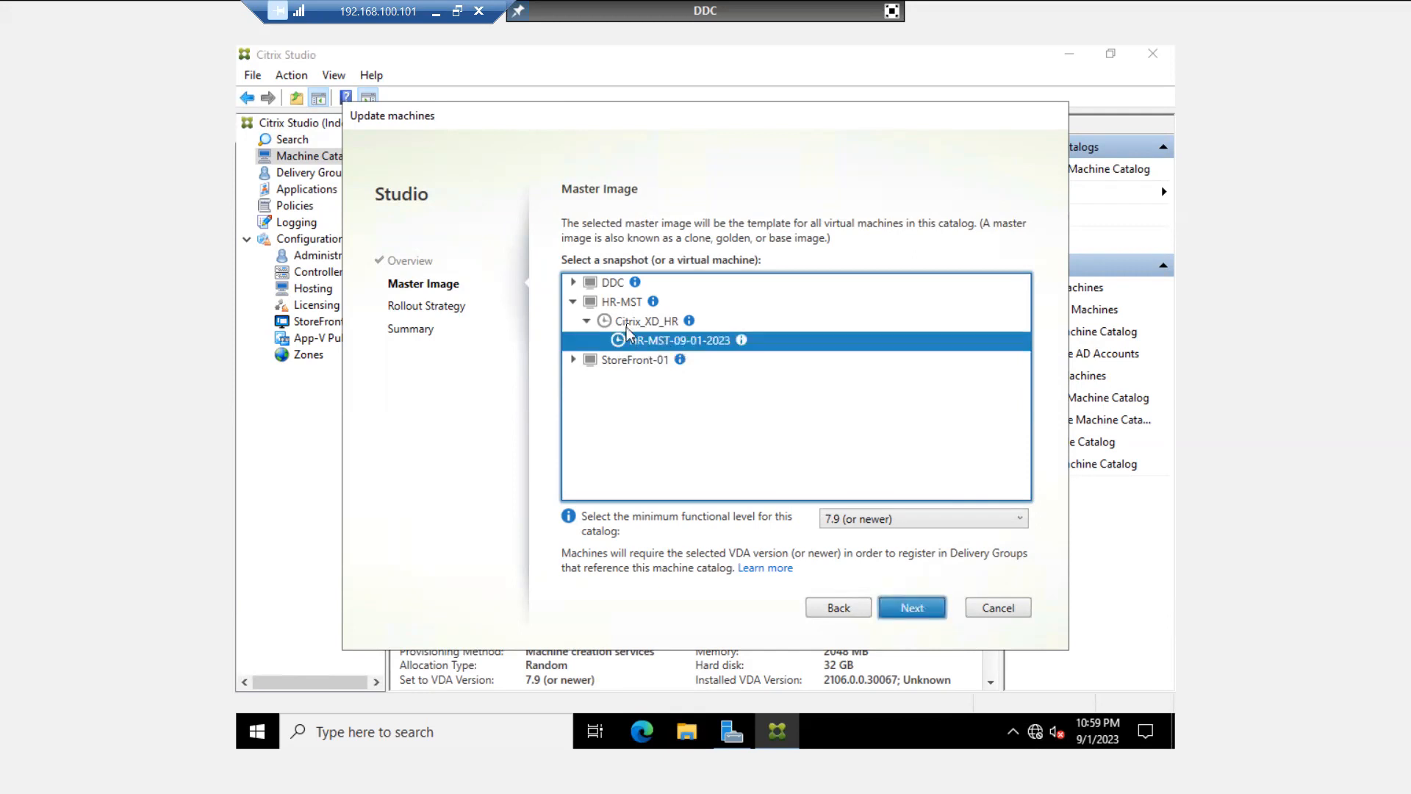
pyautogui.doubleClick(641, 321)
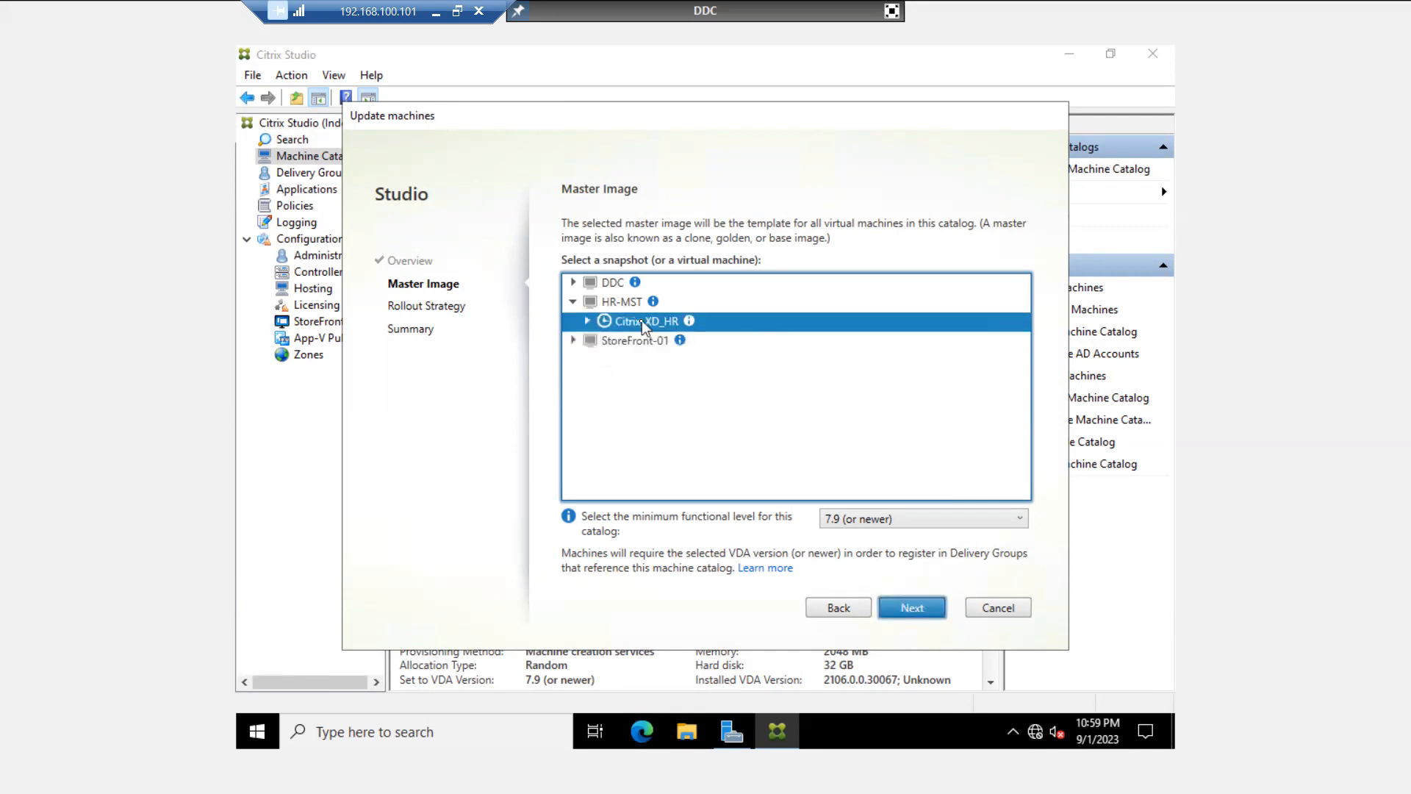
pyautogui.click(587, 321)
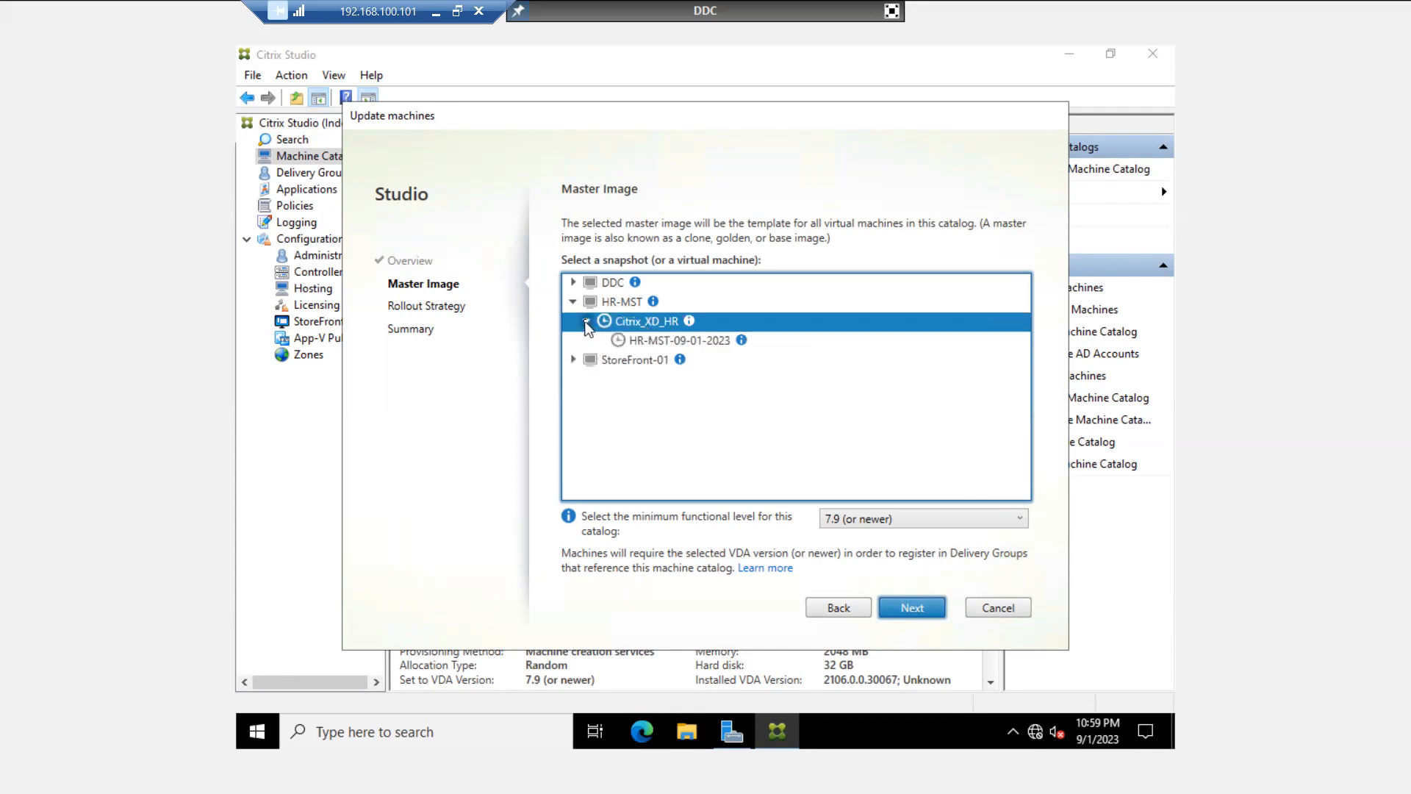
pyautogui.click(664, 341)
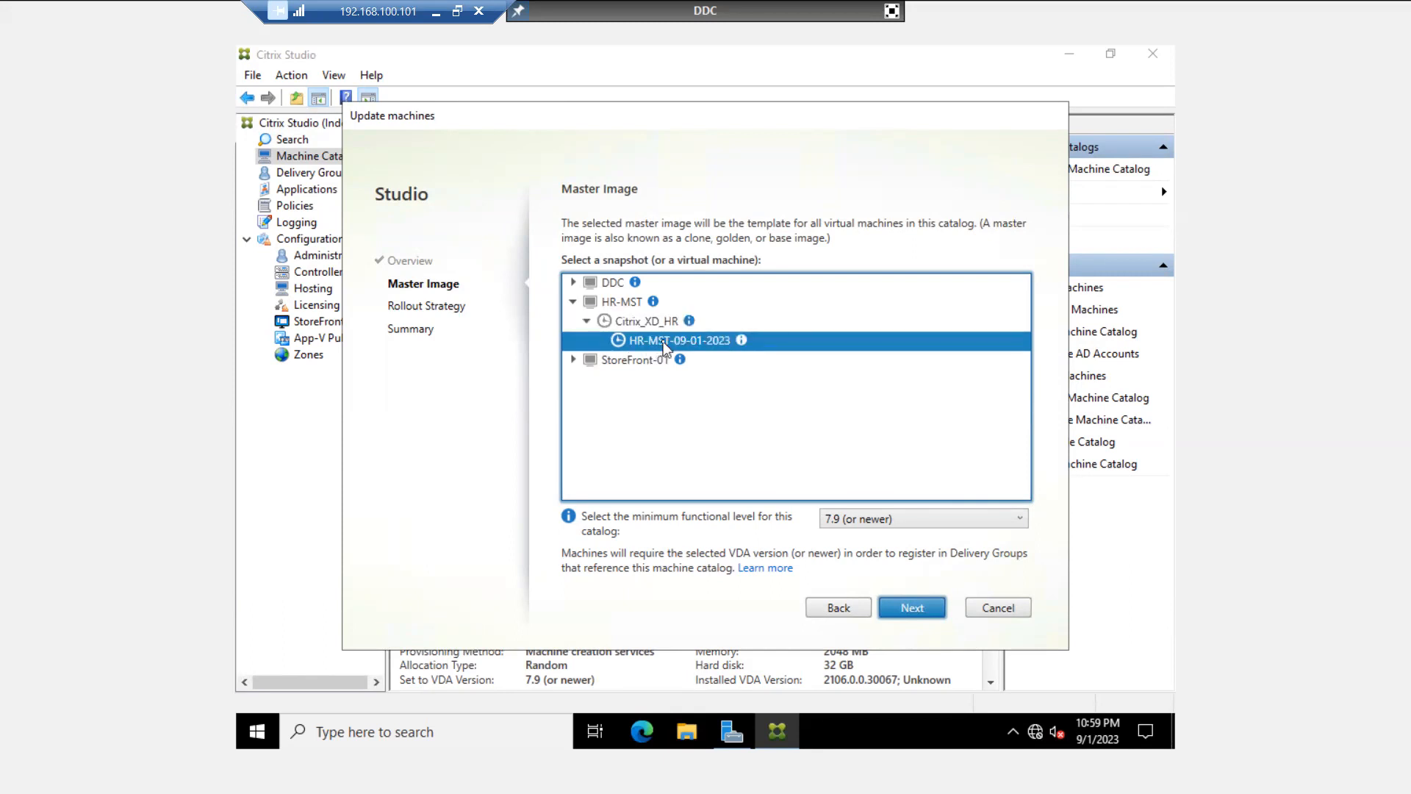
pyautogui.click(918, 611)
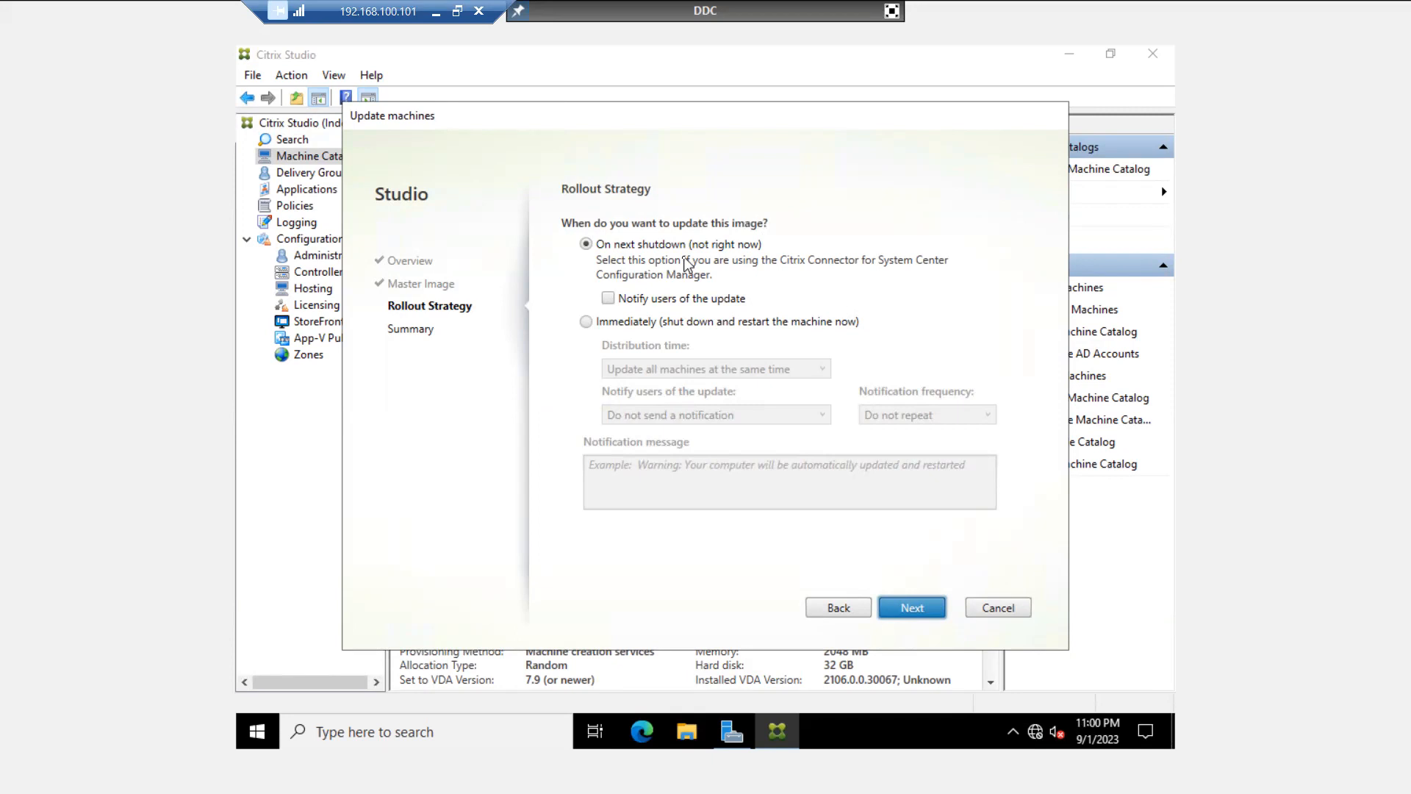
# - Tick Notify users, try then erase a test message, and choose applying the update Immediately
pyautogui.click(610, 299)
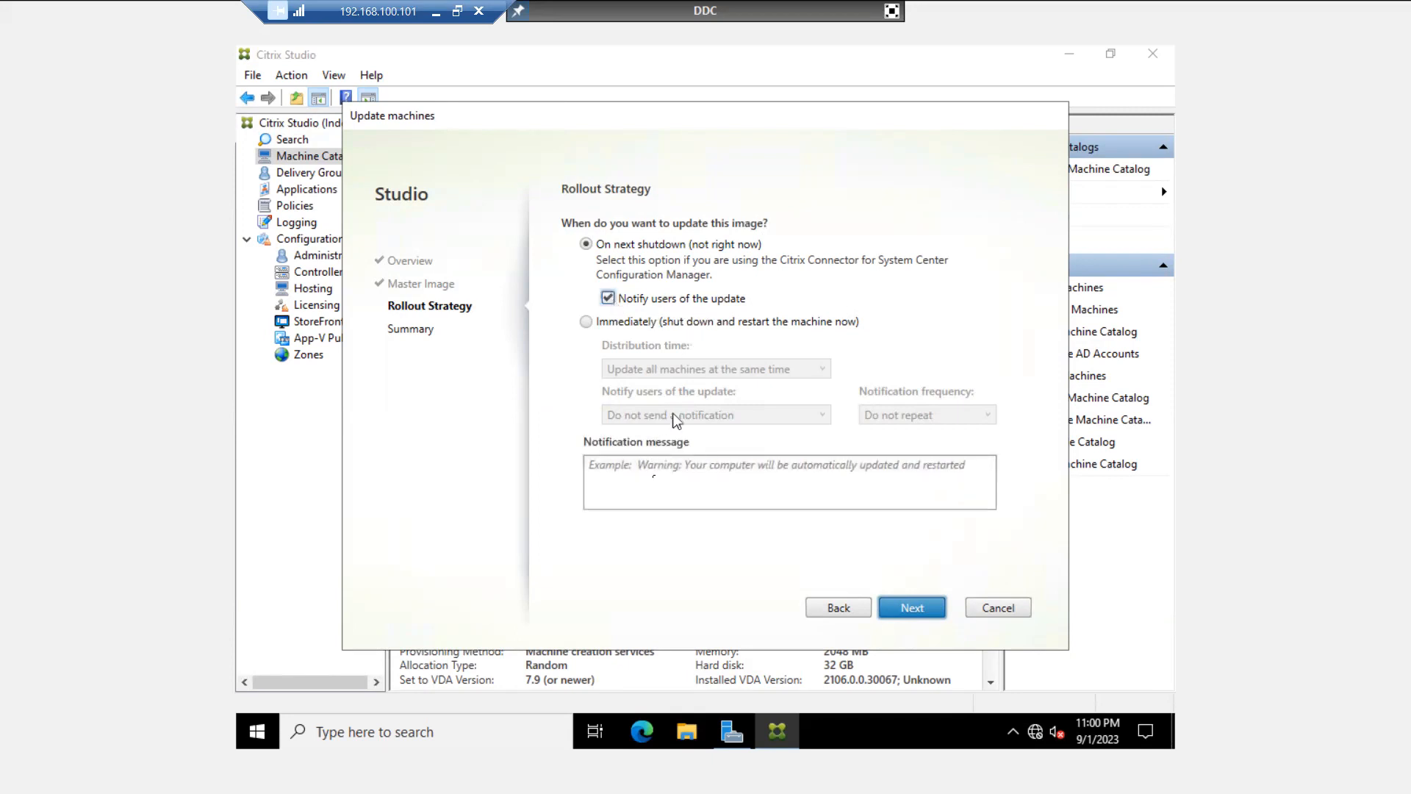
pyautogui.click(657, 481)
pyautogui.write('gfdgdgdg')
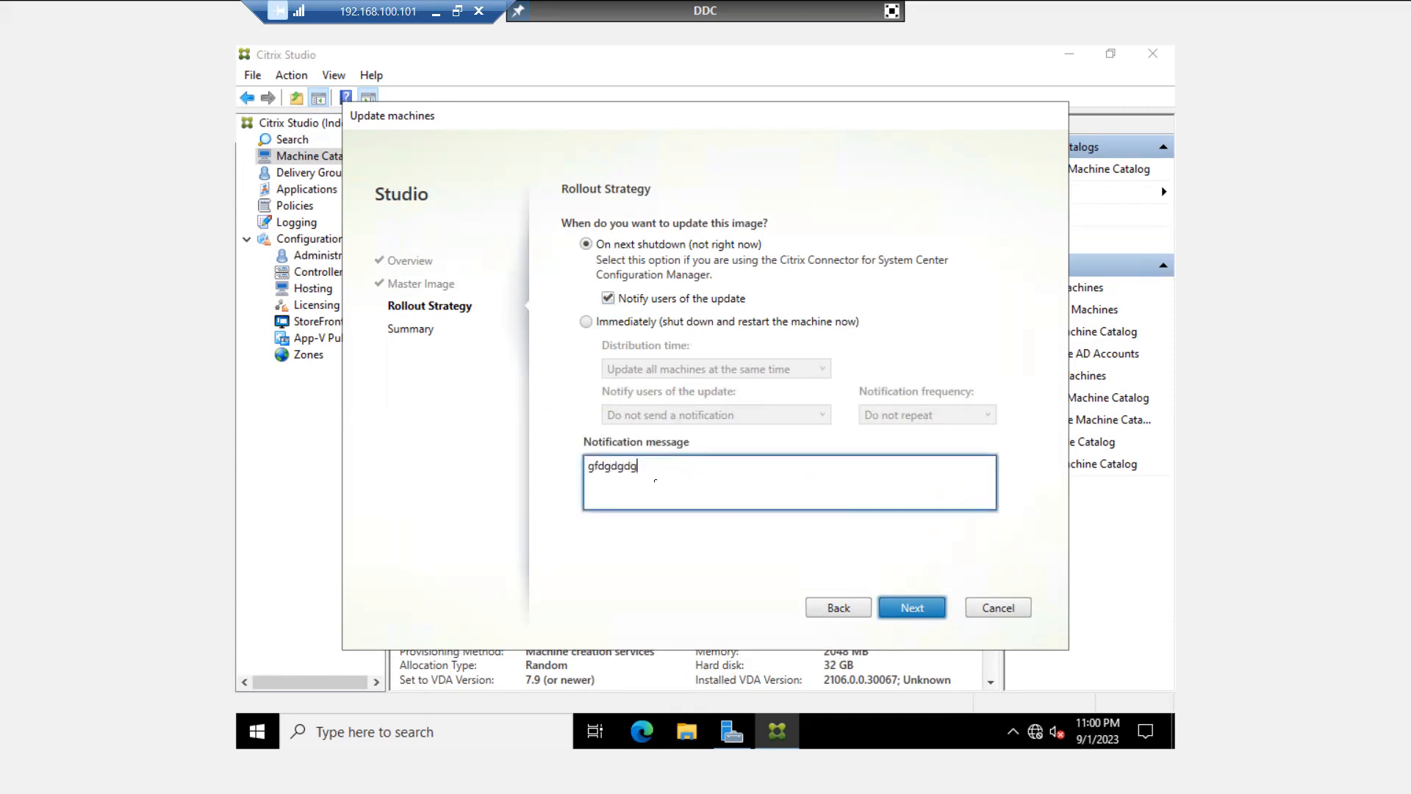
pyautogui.write('thjjghfhf')
pyautogui.press('BackSpace')
pyautogui.press('BackSpace')
pyautogui.press('BackSpace')
pyautogui.press('BackSpace')
pyautogui.press('BackSpace')
pyautogui.press('BackSpace')
pyautogui.press('BackSpace')
pyautogui.press('BackSpace')
pyautogui.press('BackSpace')
pyautogui.press('BackSpace')
pyautogui.press('BackSpace')
pyautogui.press('BackSpace')
pyautogui.press('BackSpace')
pyautogui.press('BackSpace')
pyautogui.press('BackSpace')
pyautogui.press('BackSpace')
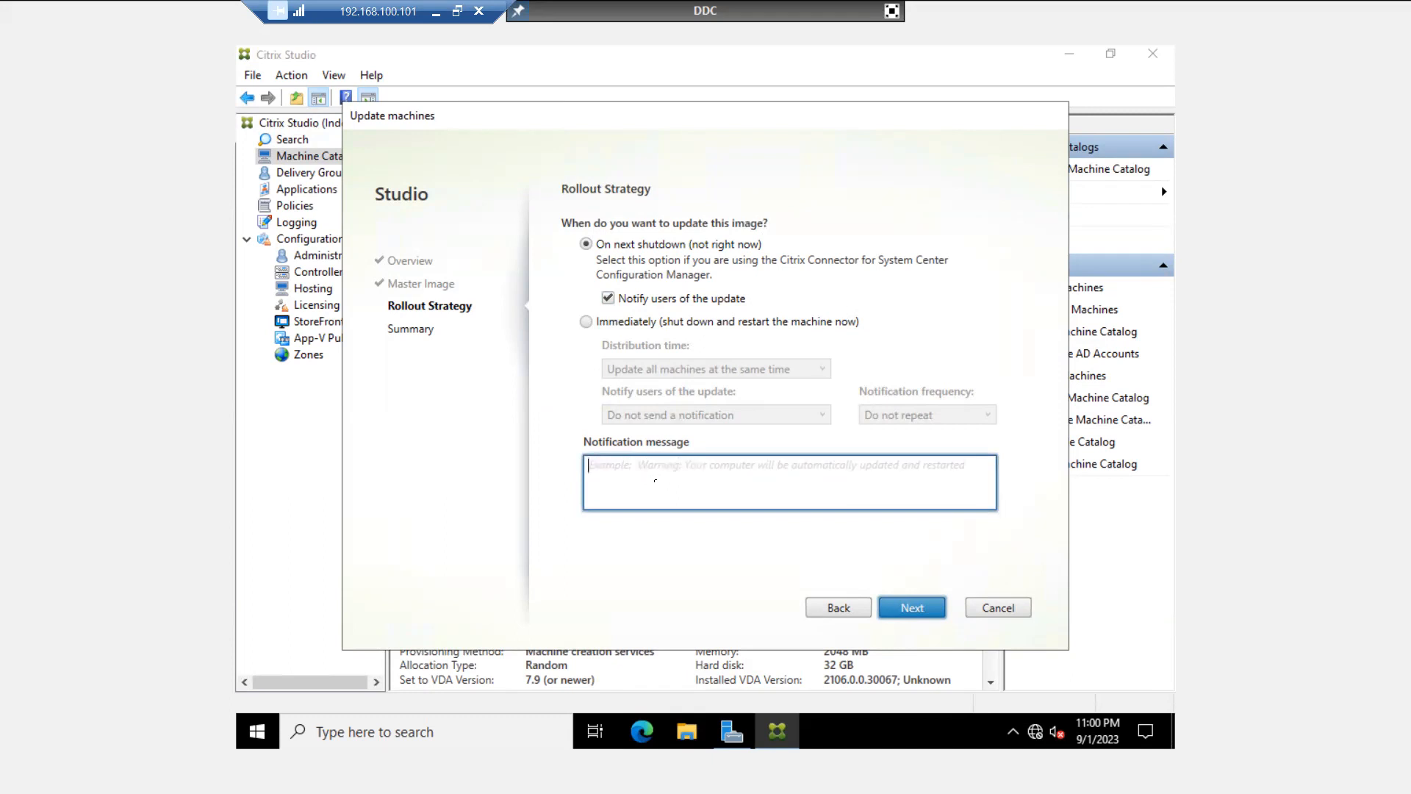
pyautogui.click(587, 322)
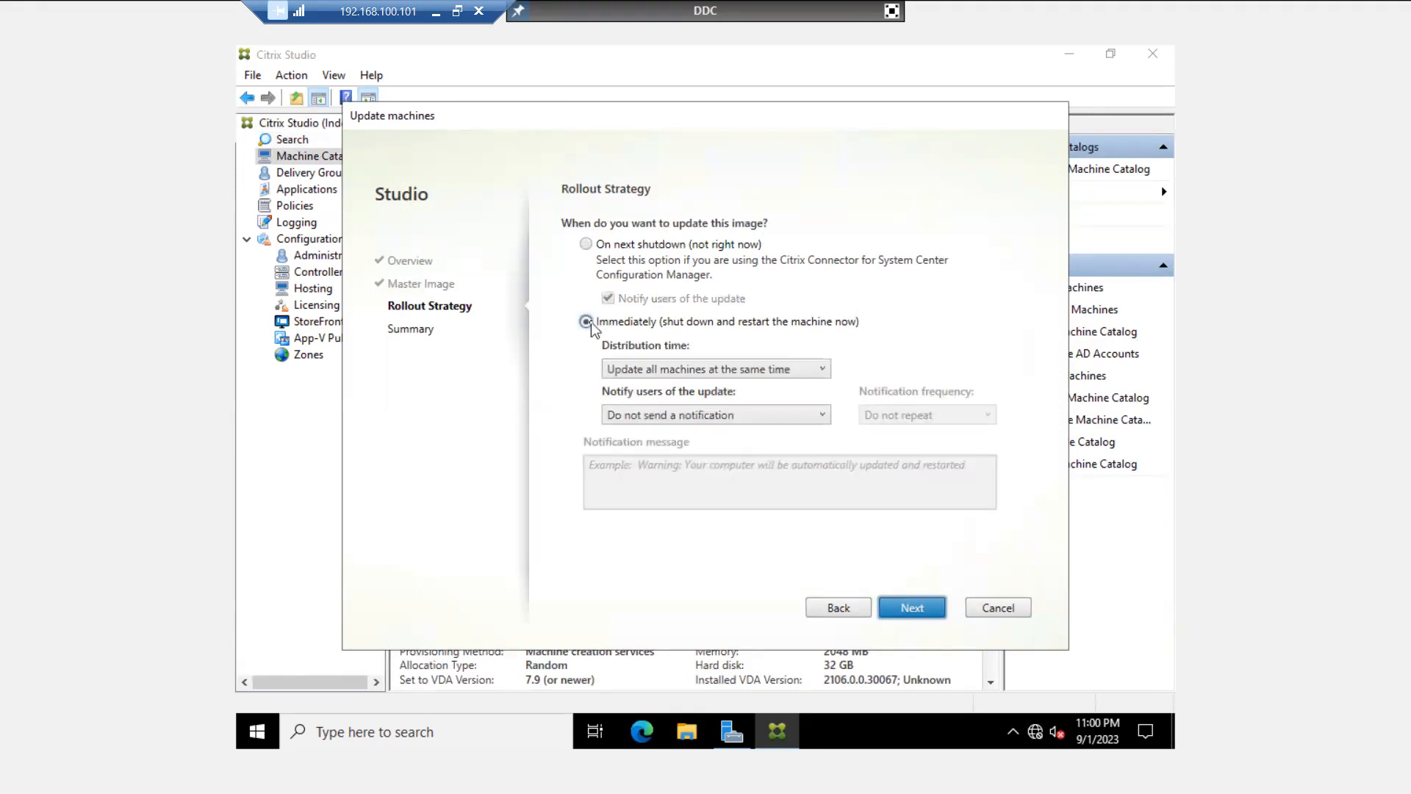
pyautogui.click(677, 373)
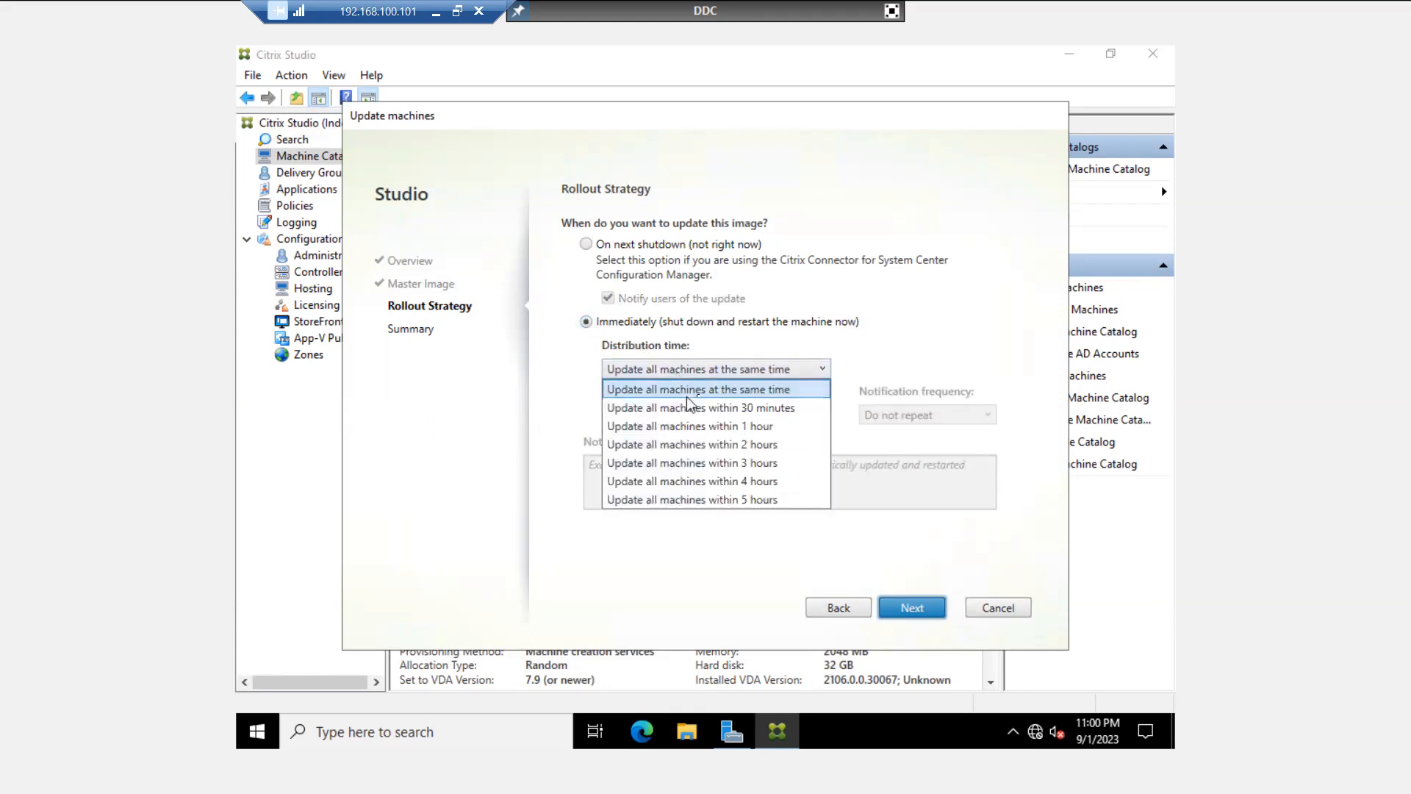
pyautogui.click(752, 394)
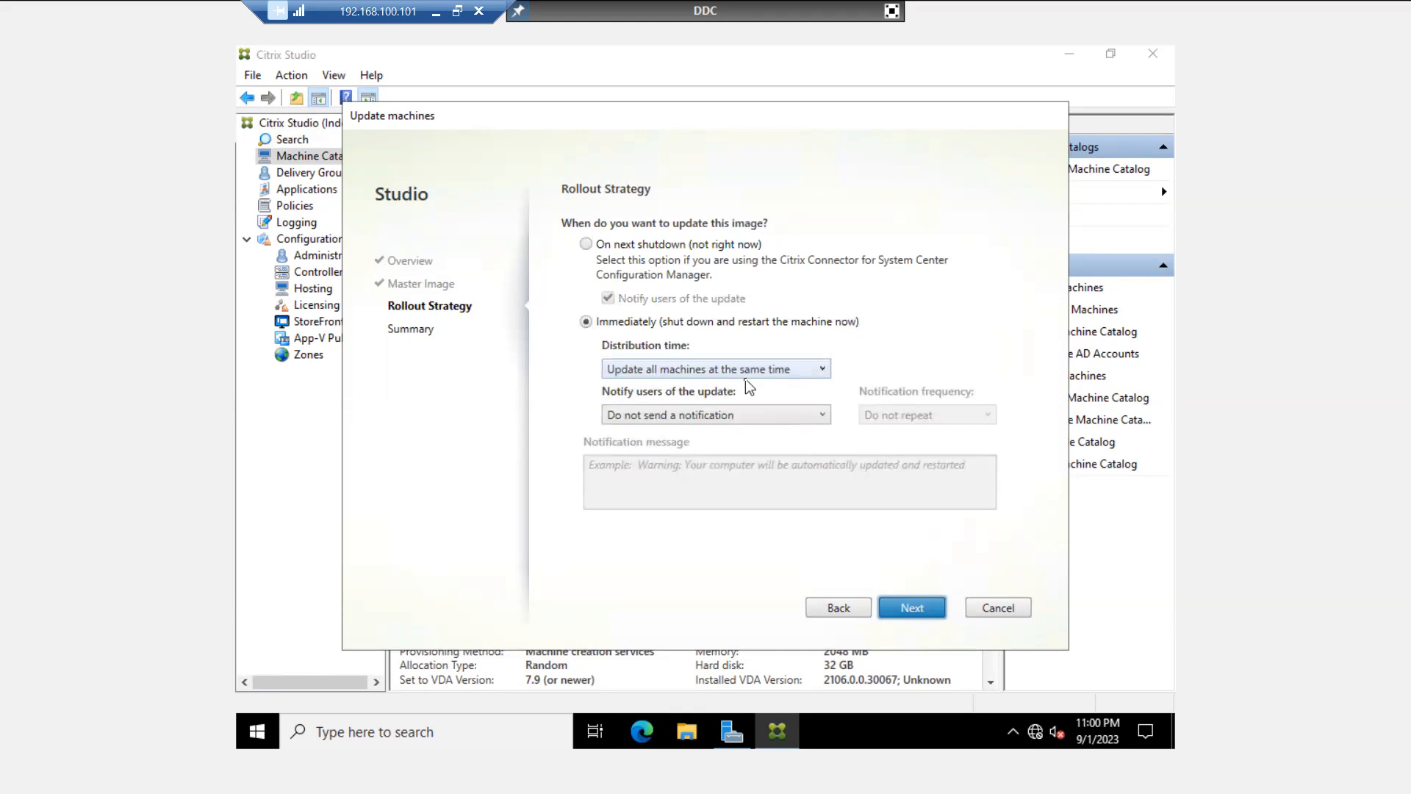
pyautogui.click(696, 374)
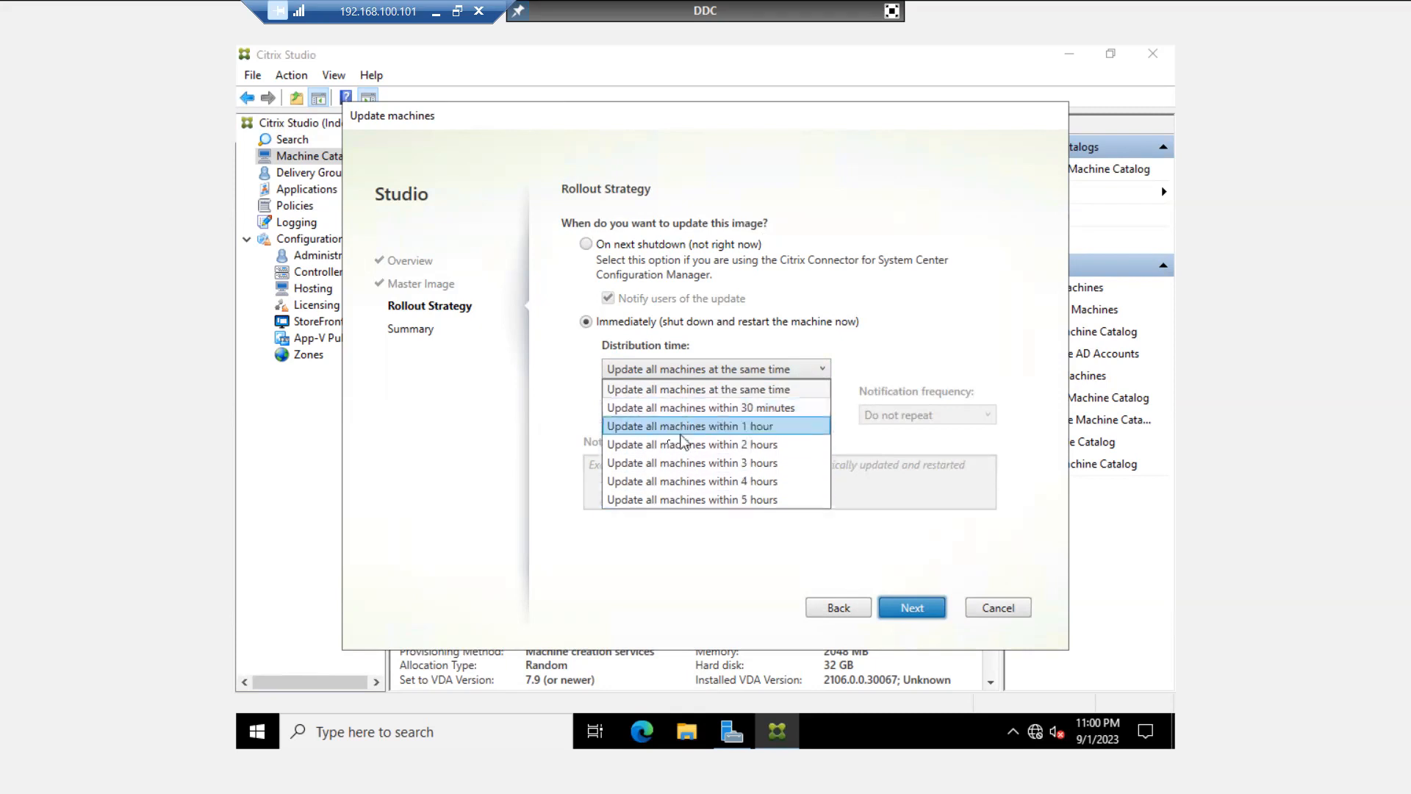
pyautogui.click(746, 426)
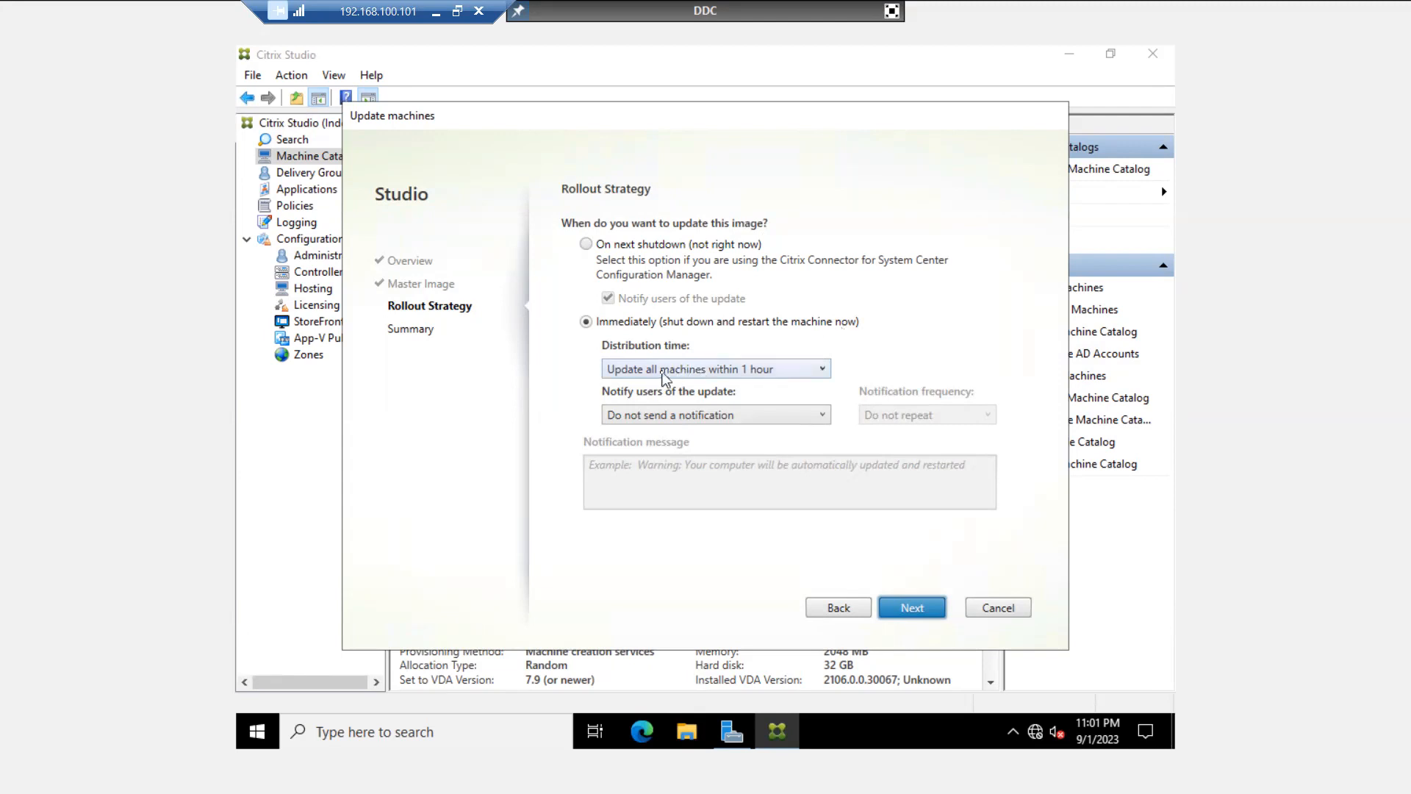
pyautogui.click(662, 372)
pyautogui.click(653, 389)
pyautogui.click(707, 371)
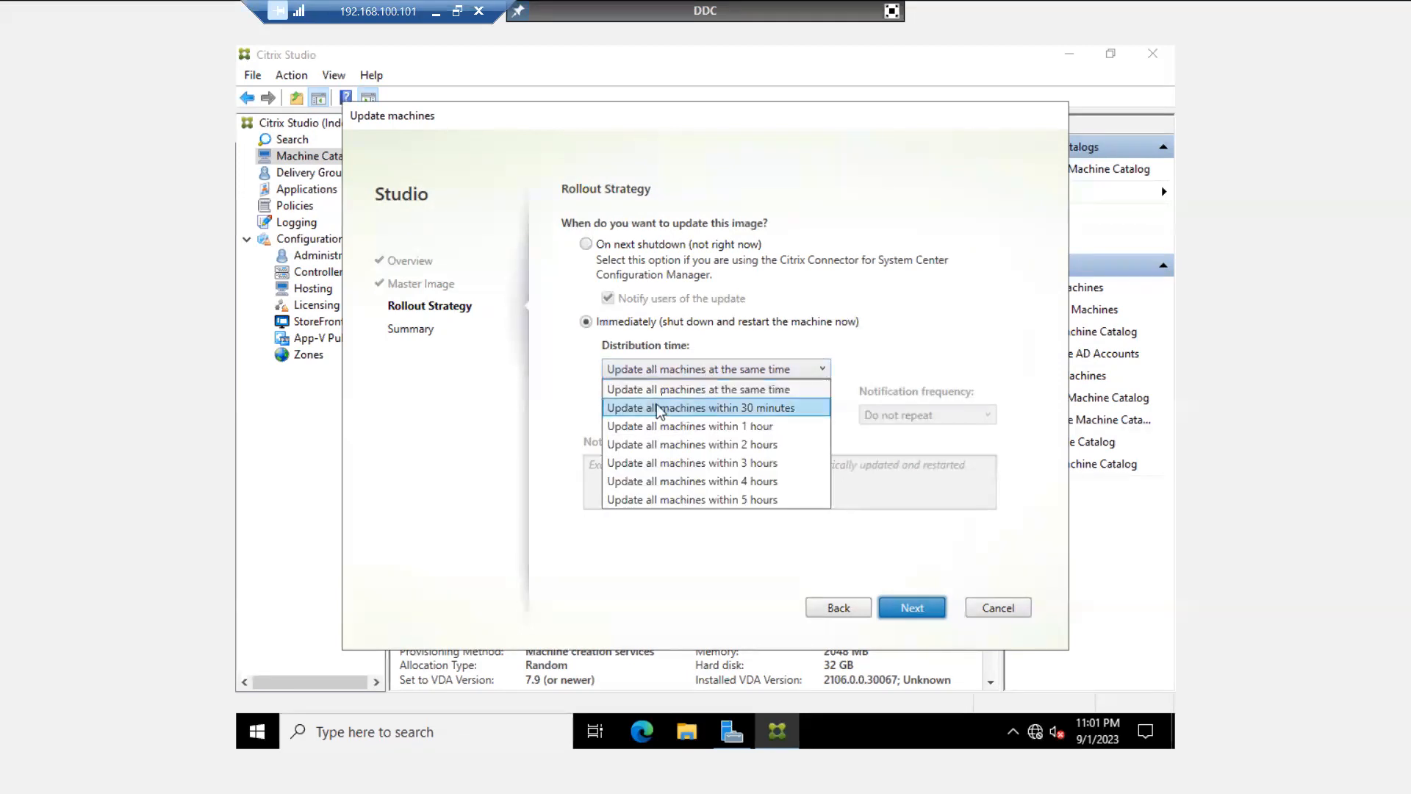
pyautogui.click(678, 391)
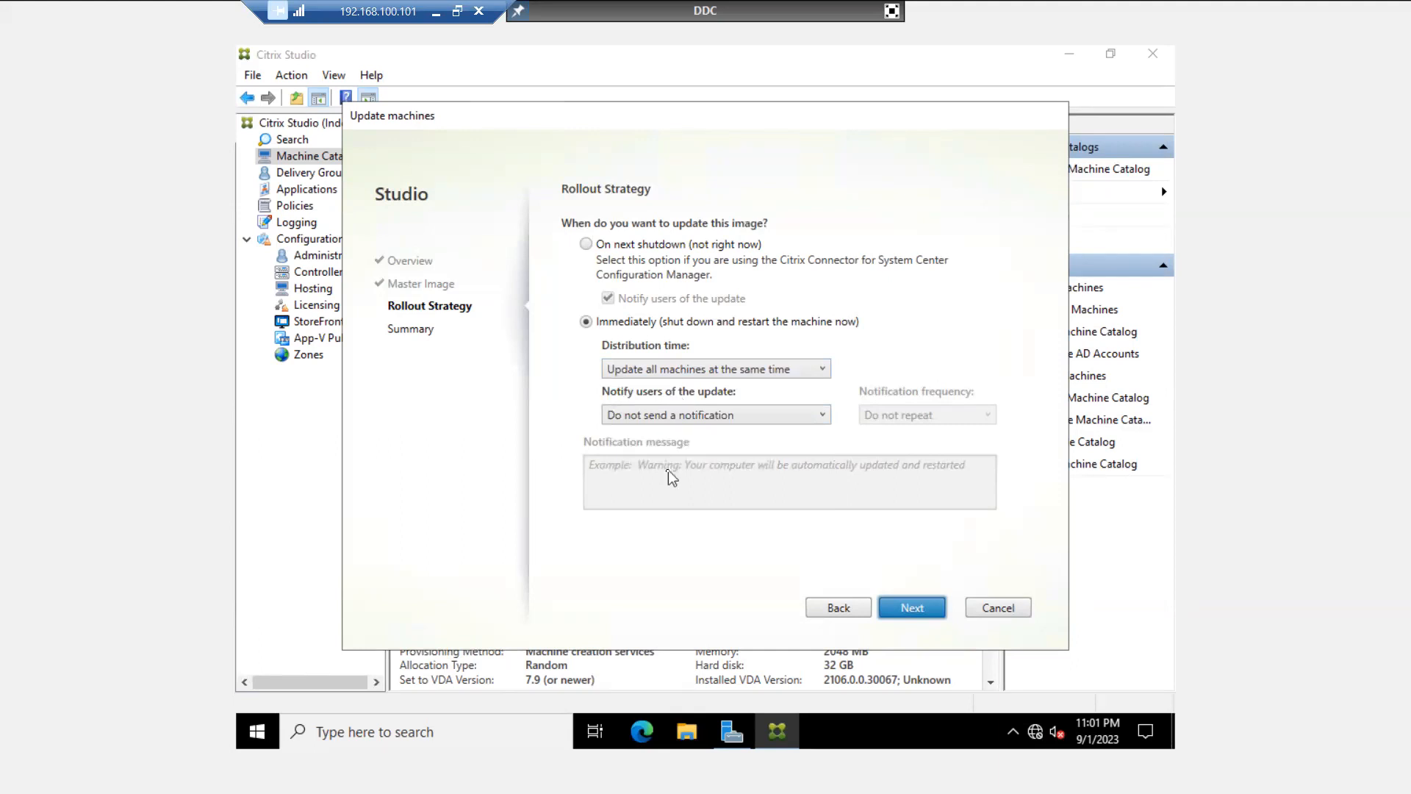
# - Choose '1 minute before user is logged off' and enter message 'Hello, please rebbot the machine'
pyautogui.click(698, 416)
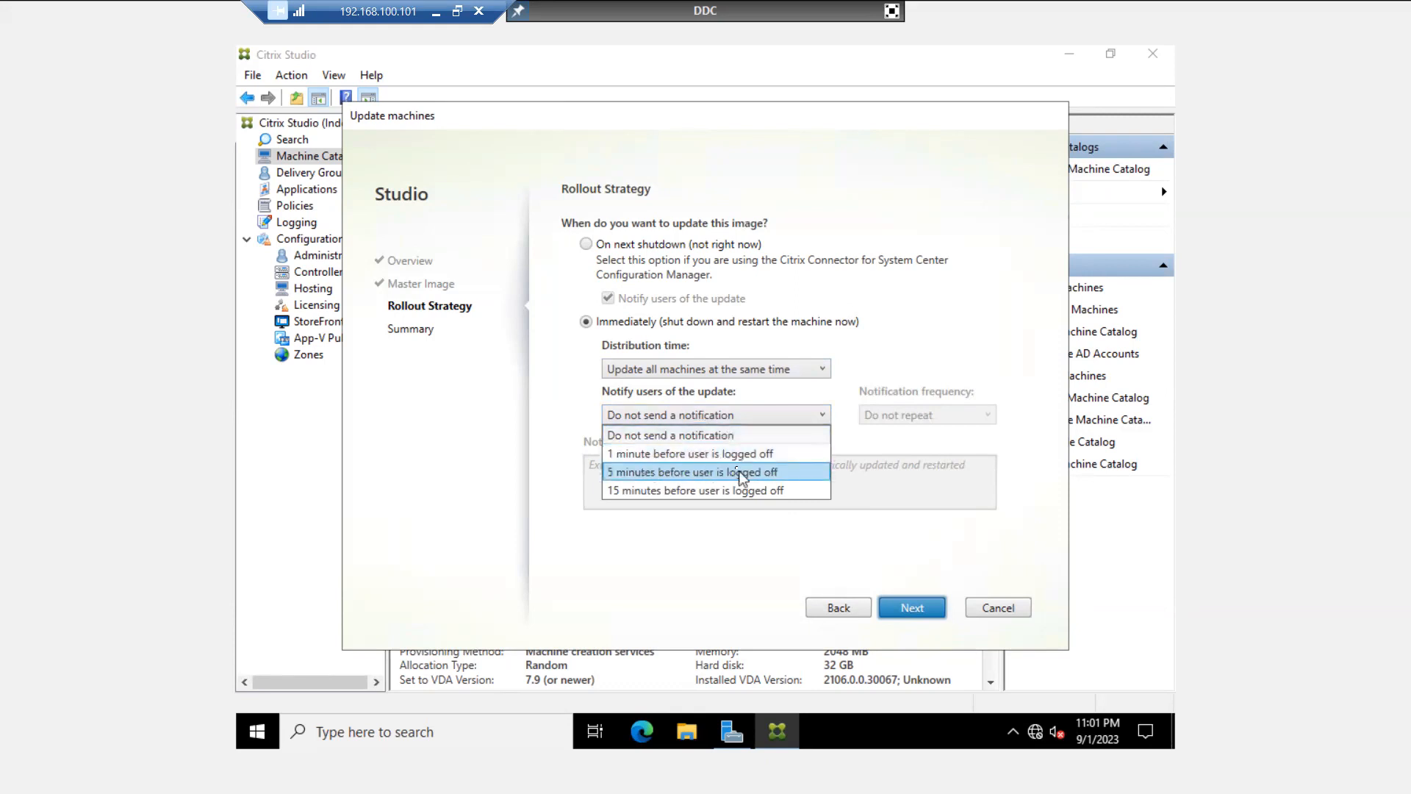
pyautogui.click(669, 438)
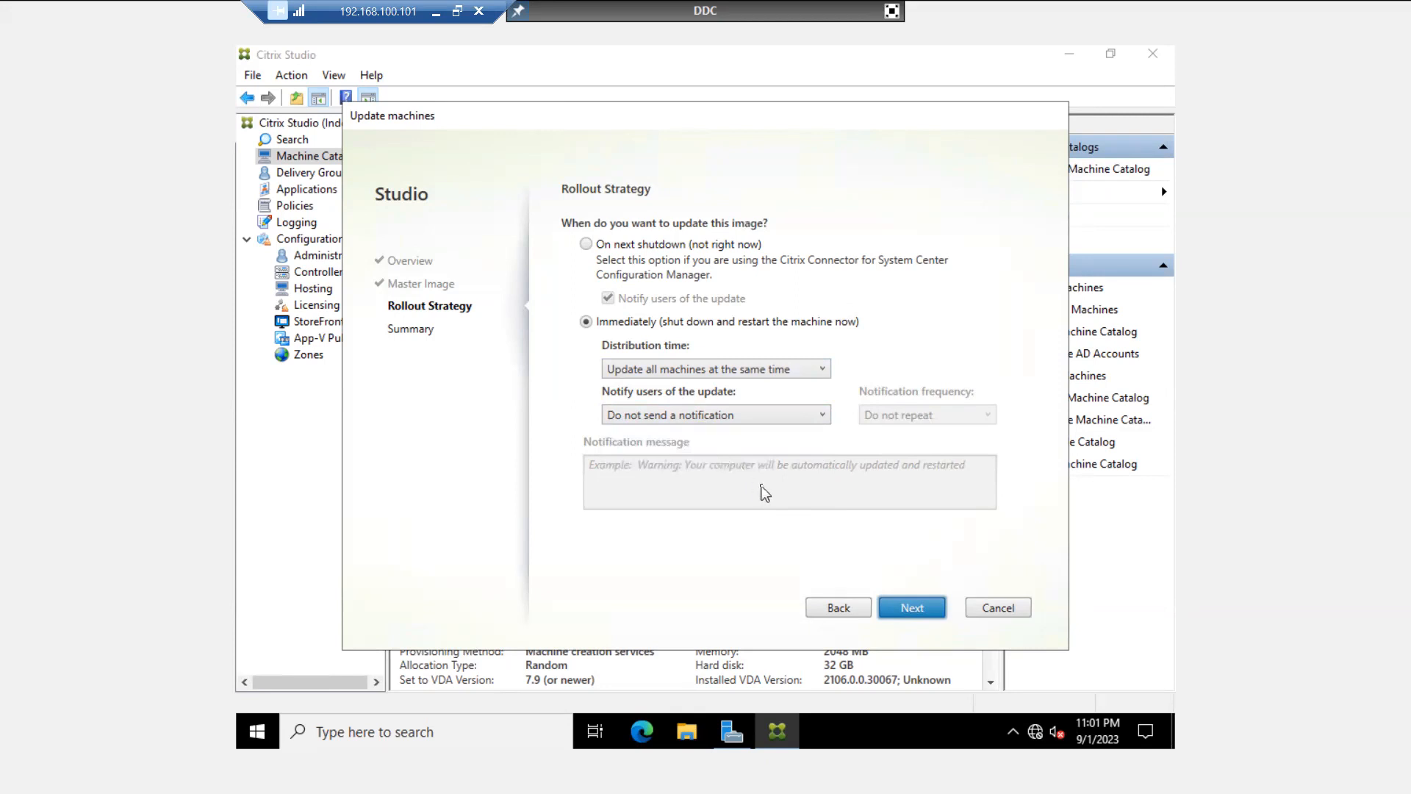
pyautogui.click(702, 419)
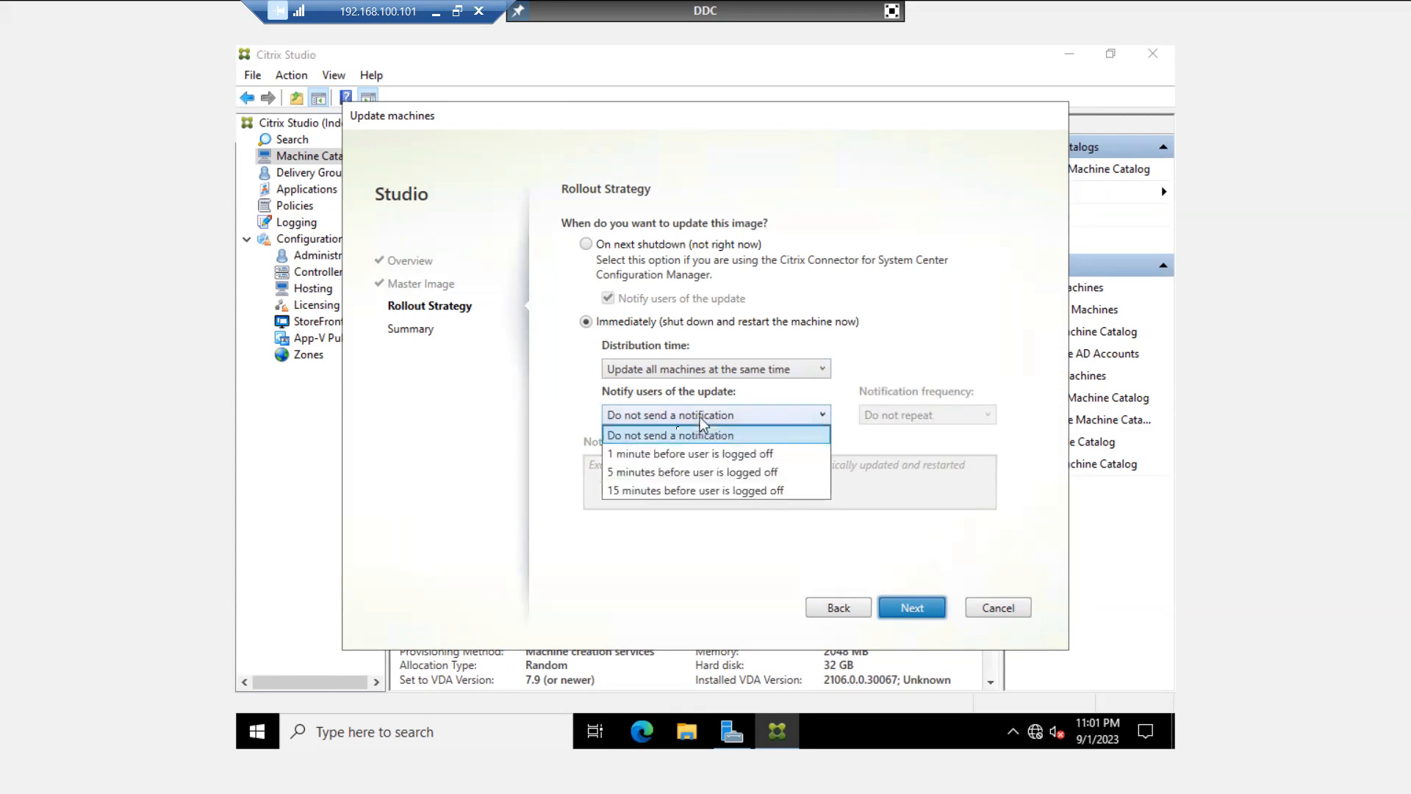
pyautogui.click(666, 456)
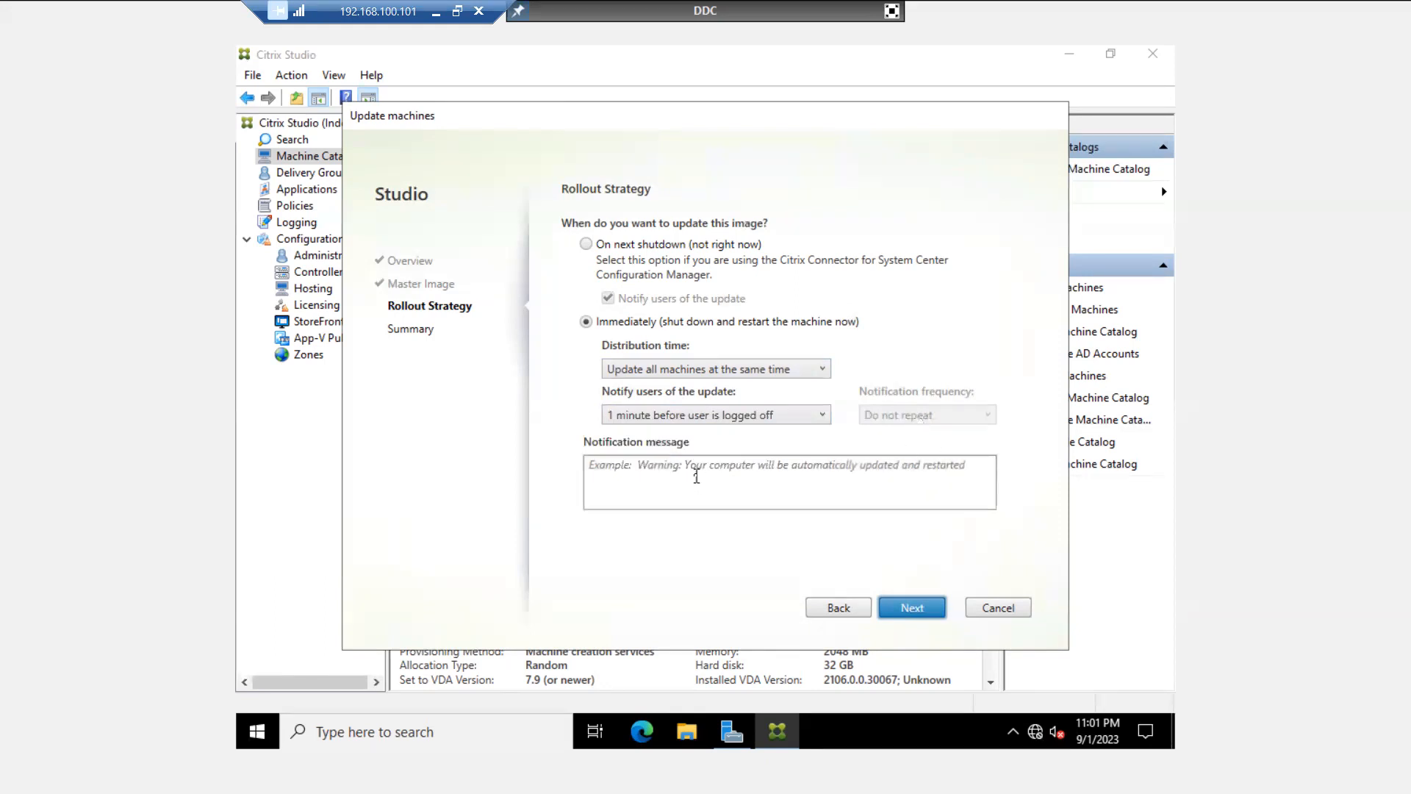
pyautogui.click(697, 476)
pyautogui.write('Hello')
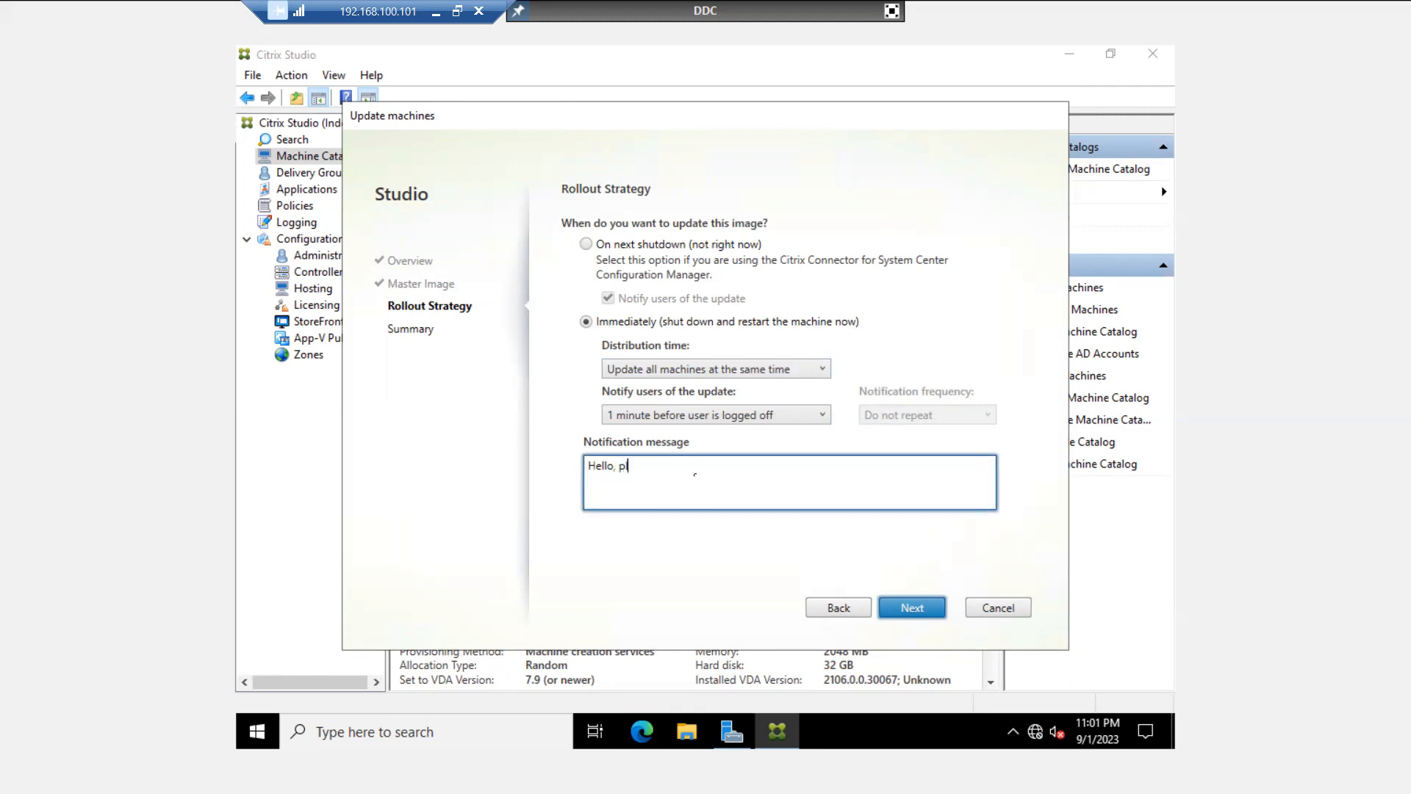
pyautogui.write(', please rebbot the machine')
# - Finish the Update machines wizard to roll out master image HR-MST-09-01-2023, dismissing the disconnection warning
pyautogui.click(912, 610)
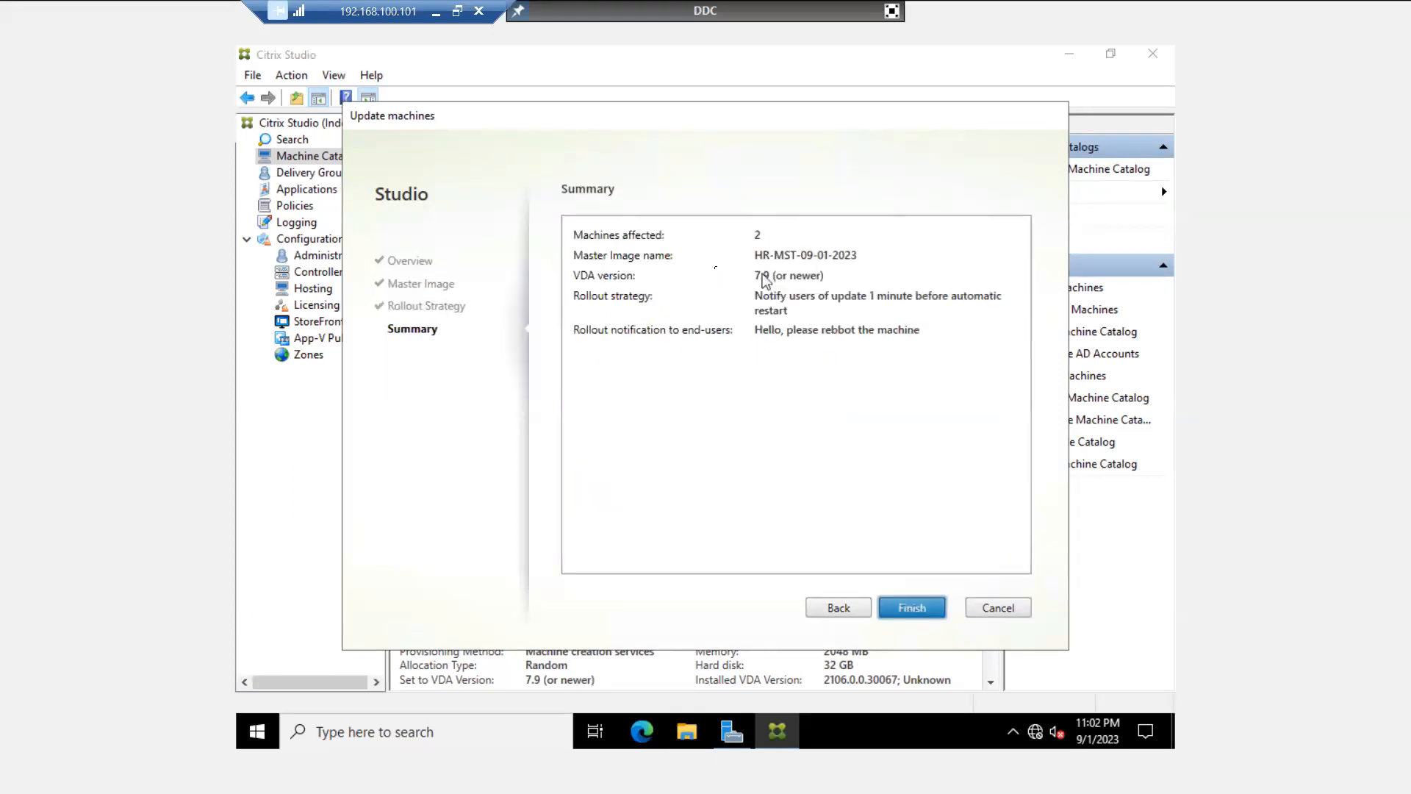
pyautogui.click(911, 608)
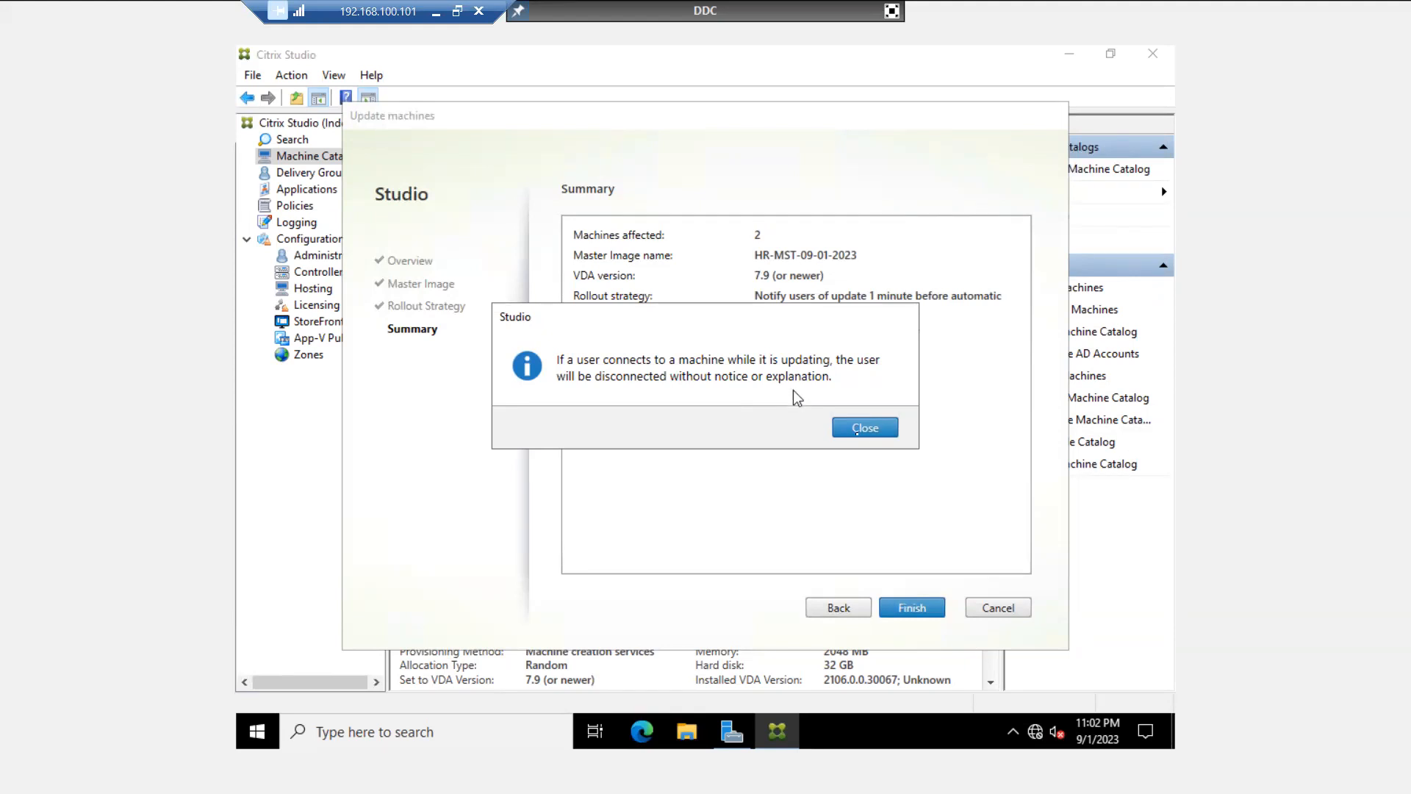
pyautogui.click(867, 428)
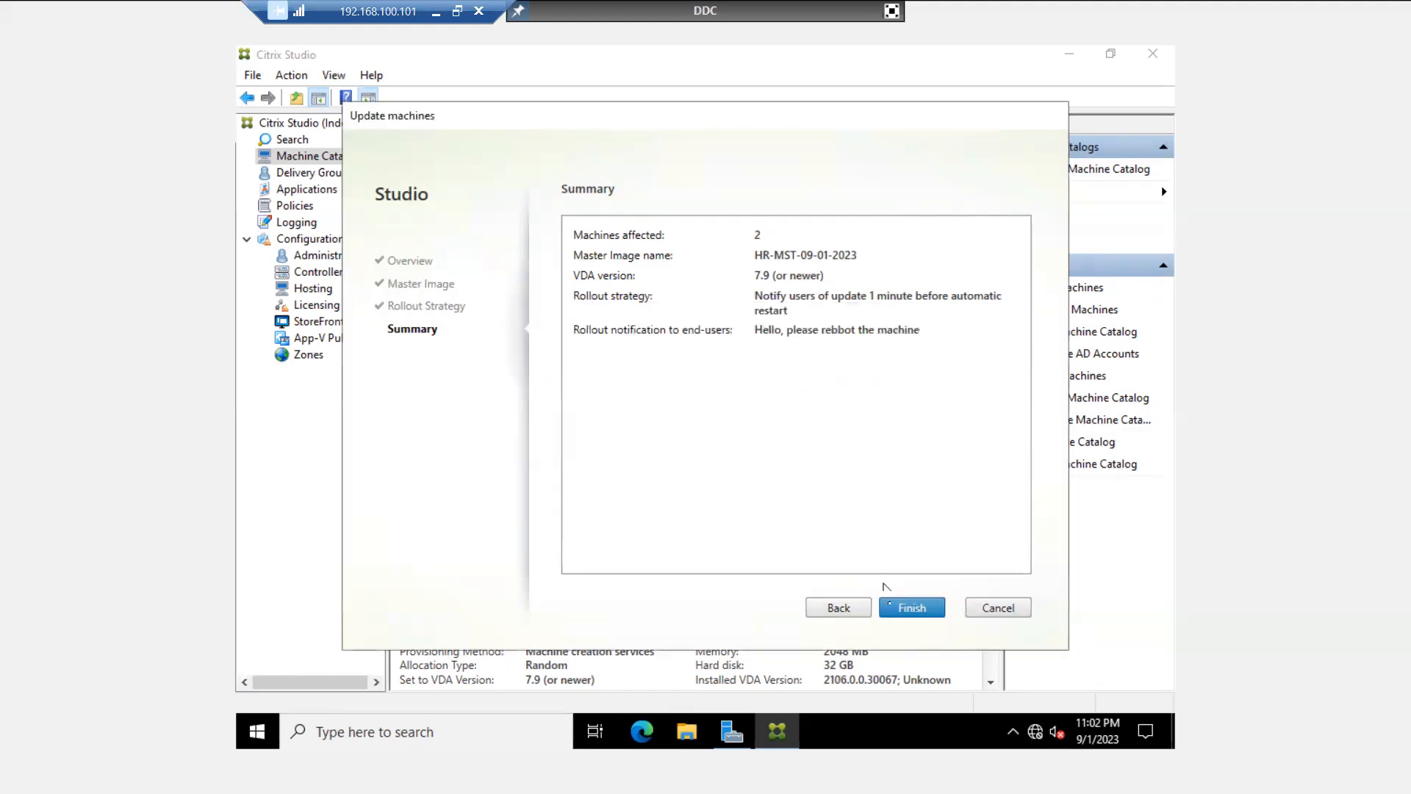
pyautogui.click(912, 610)
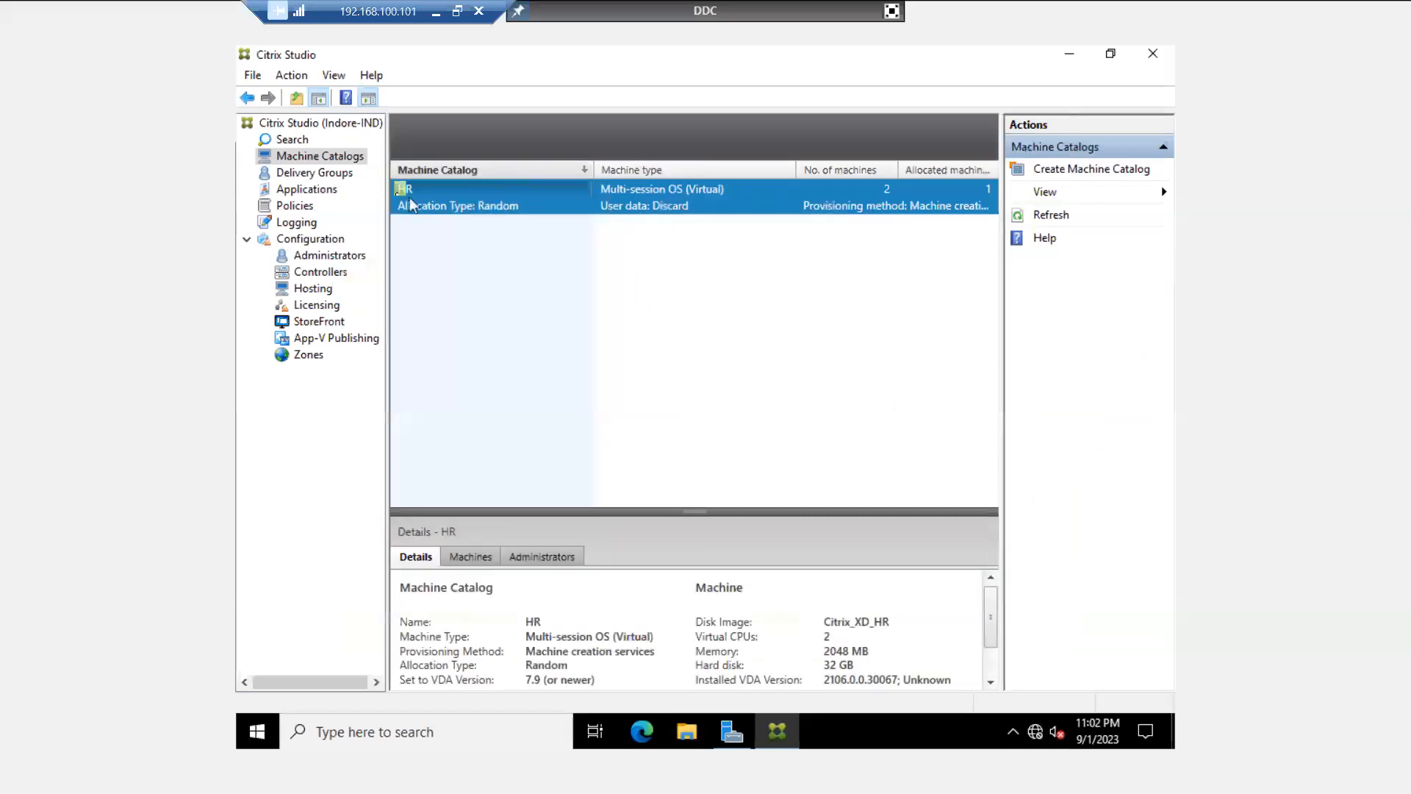
# - Exit full screen, move the HR-Desk session window right, and enlarge Studio's HR catalog details pane
pyautogui.click(893, 11)
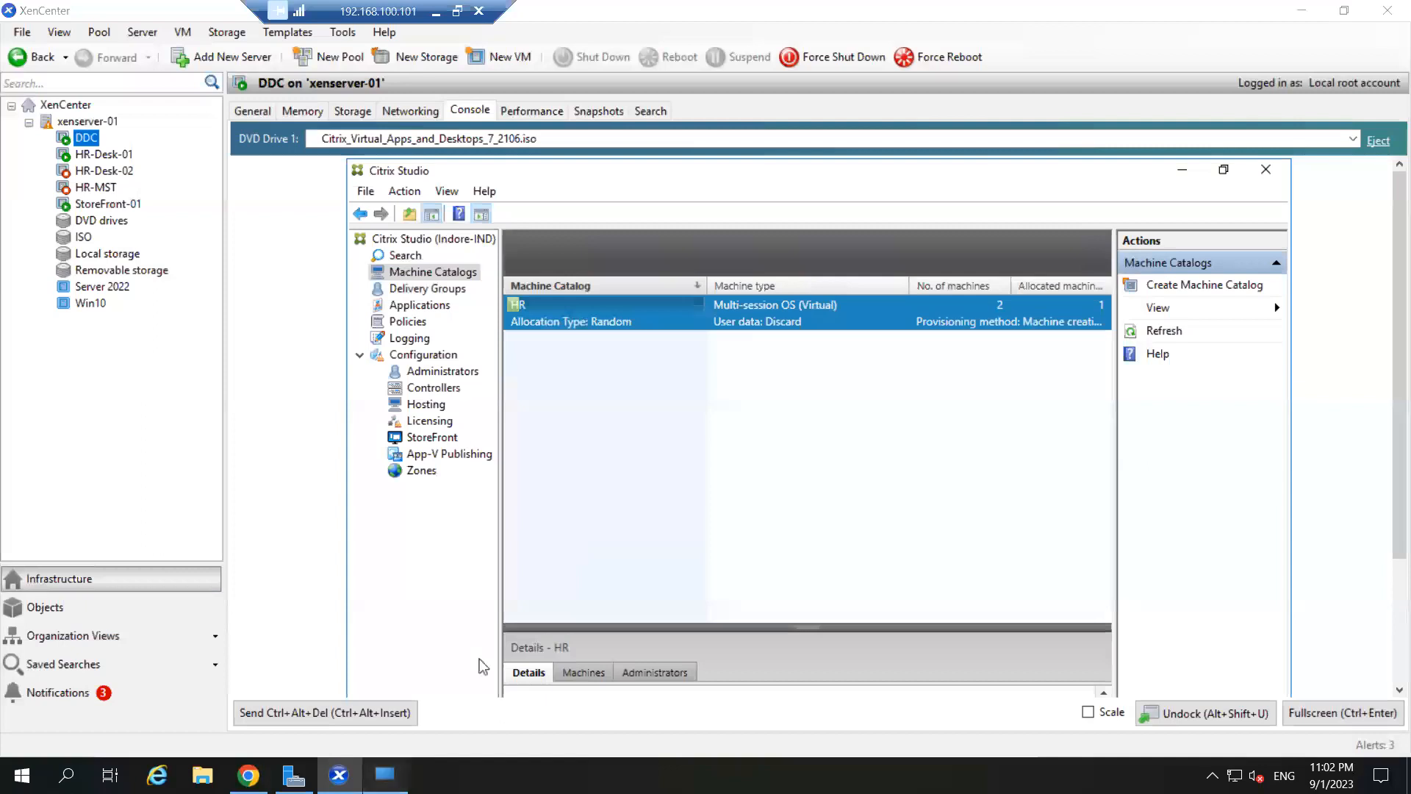
pyautogui.click(386, 774)
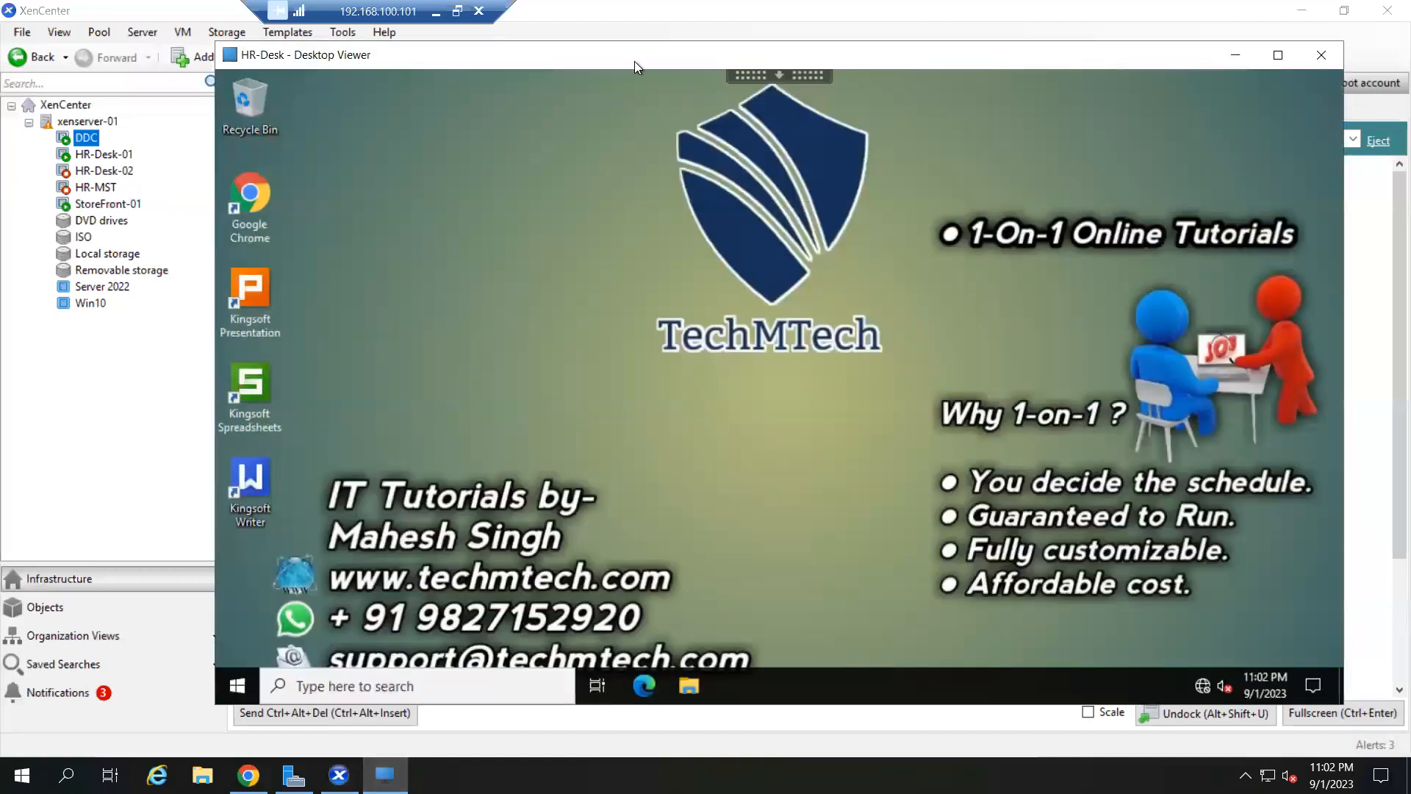
pyautogui.moveTo(633, 59); pyautogui.dragTo(901, 84)
pyautogui.moveTo(1035, 70)
pyautogui.mouseDown()
pyautogui.moveTo(1051, 64)
pyautogui.moveTo(1028, 64)
pyautogui.mouseUp()
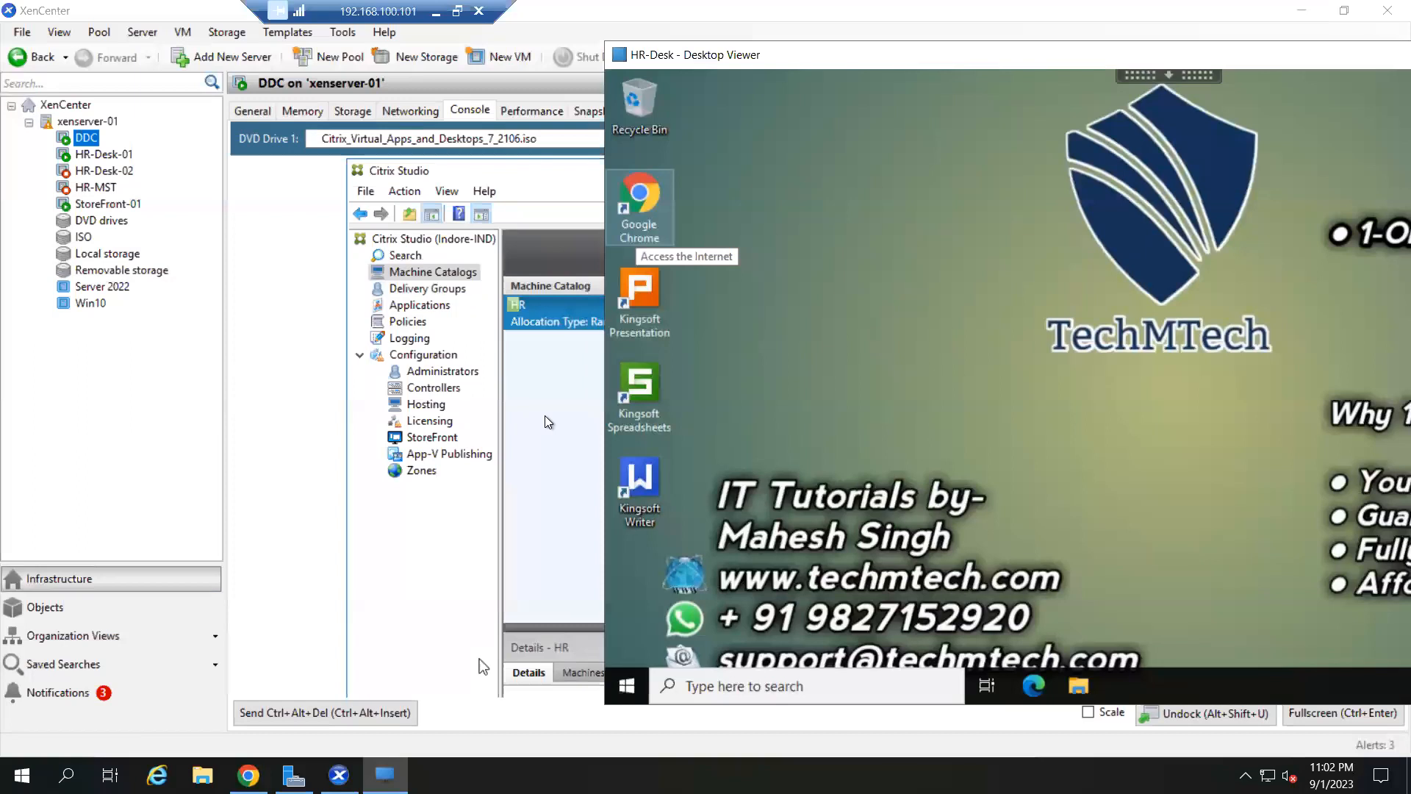
pyautogui.click(479, 659)
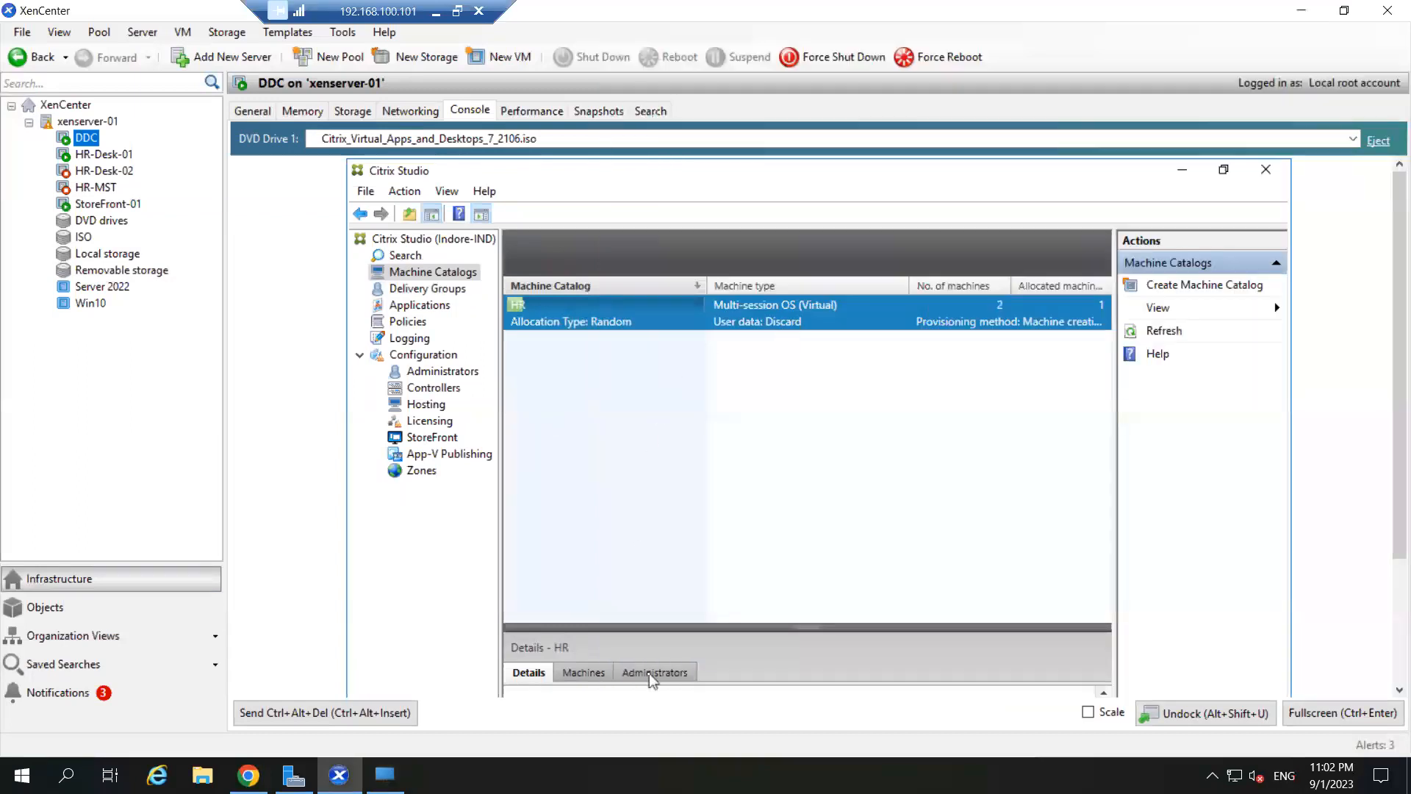
pyautogui.moveTo(810, 627); pyautogui.dragTo(808, 498)
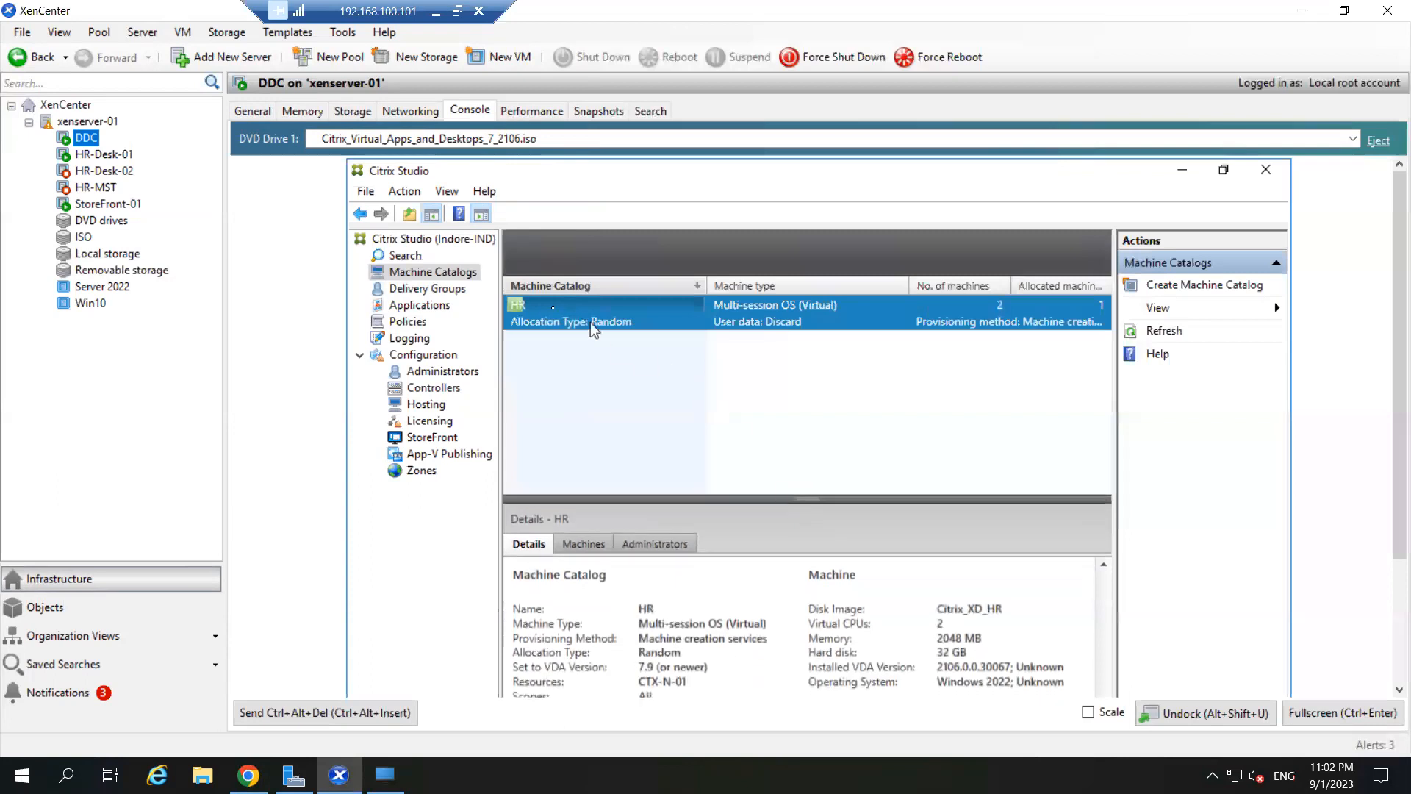
# - Reposition the HR-Desk session window further right beside Studio and bring it to the front
pyautogui.moveTo(538, 316)
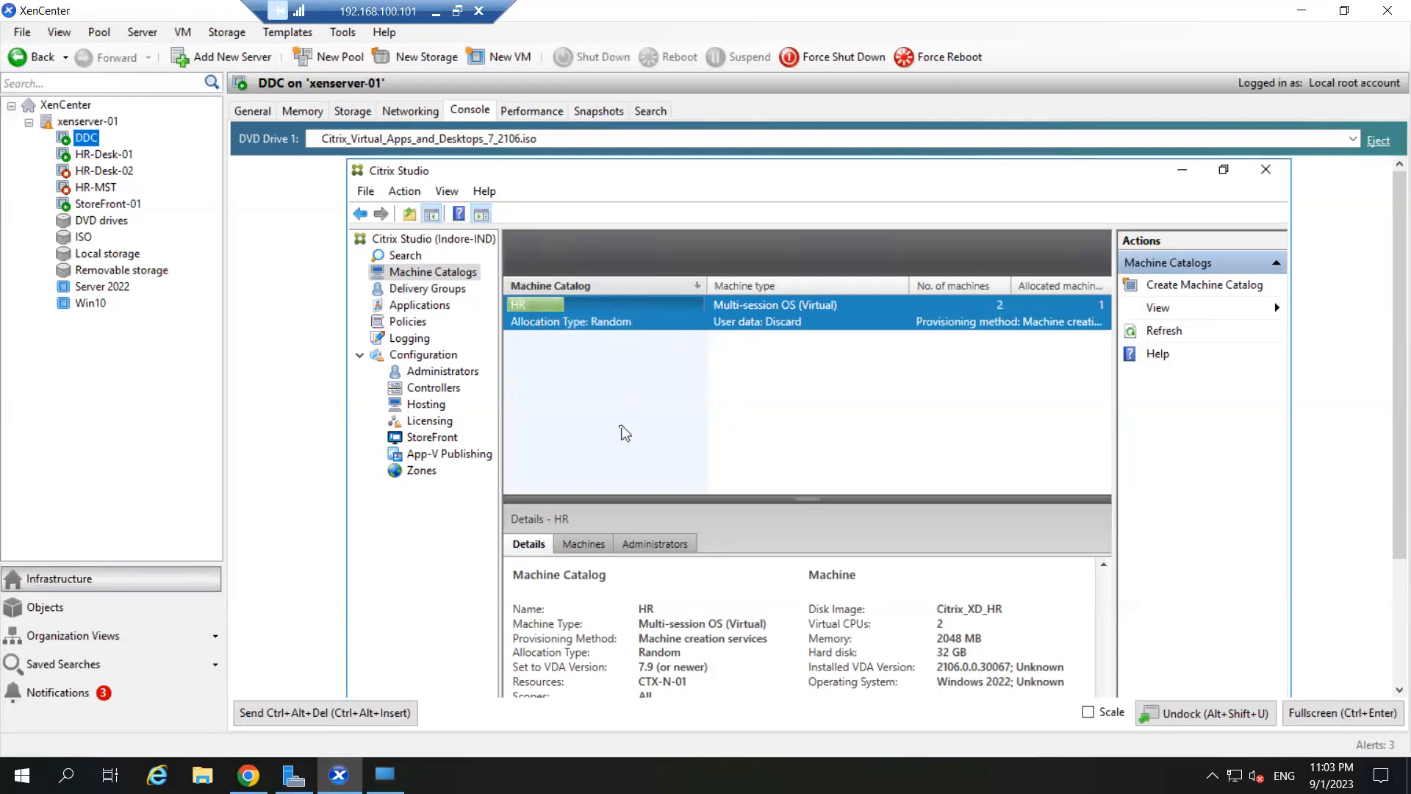
pyautogui.click(385, 774)
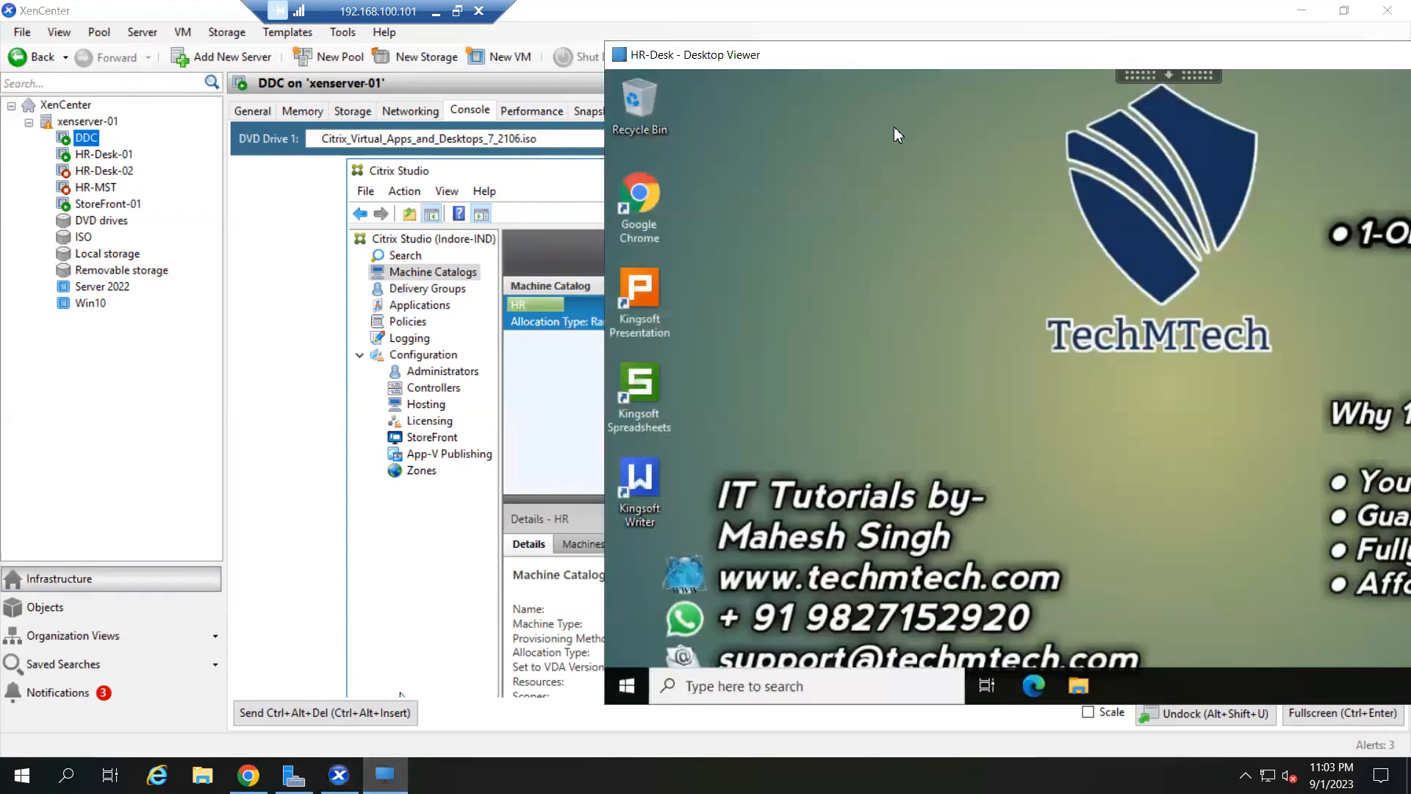
pyautogui.moveTo(862, 59); pyautogui.dragTo(806, 52)
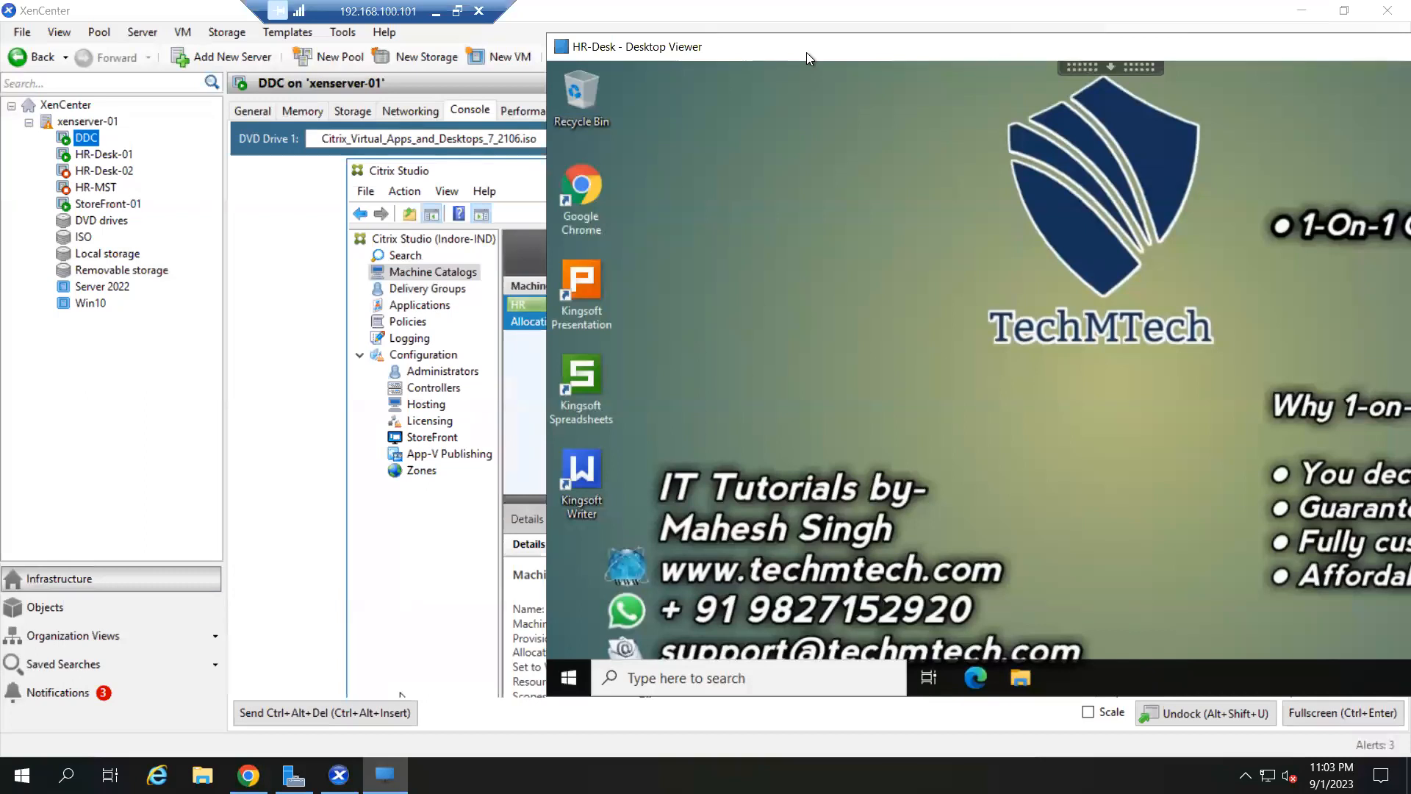
pyautogui.moveTo(722, 47)
pyautogui.mouseDown()
pyautogui.moveTo(933, 33)
pyautogui.moveTo(738, 29)
pyautogui.mouseUp()
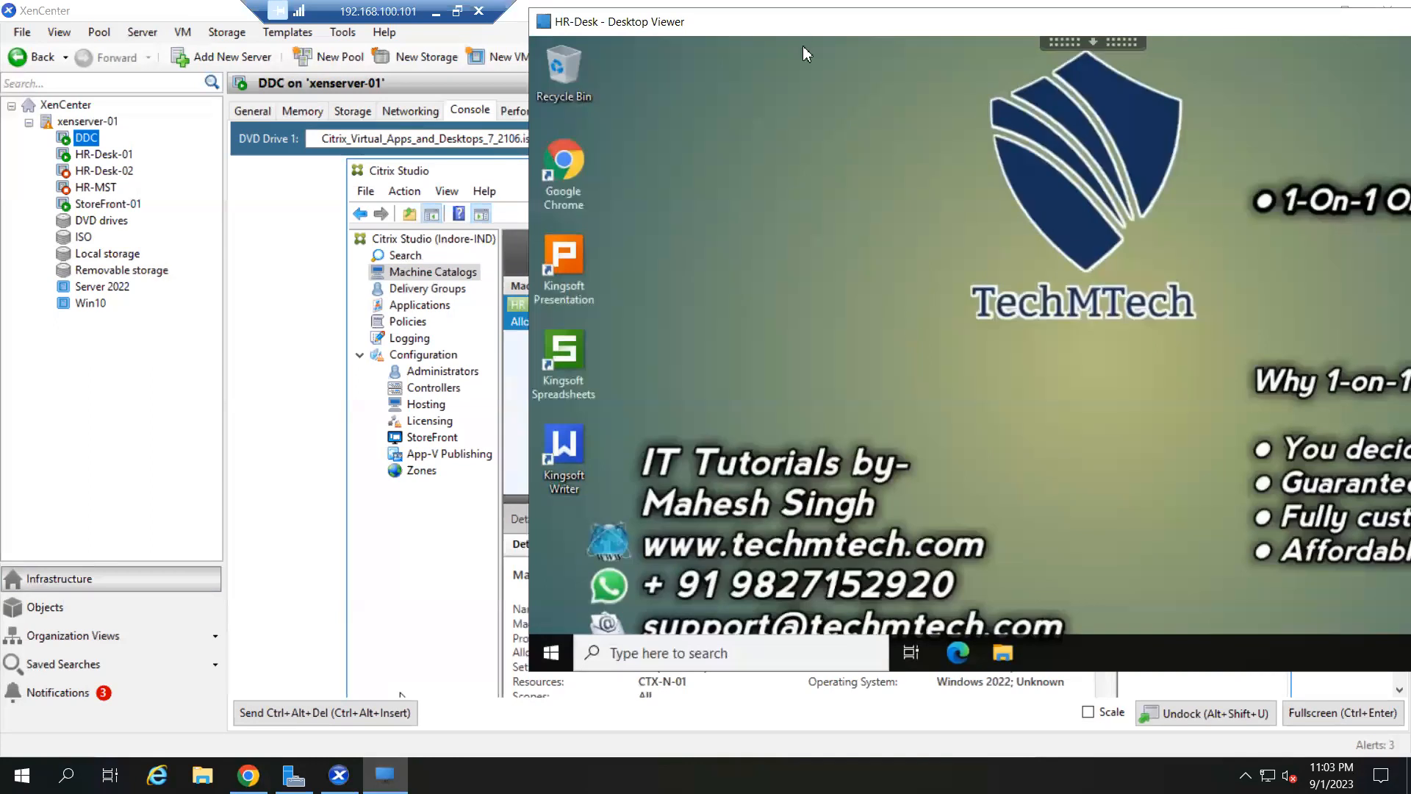
pyautogui.moveTo(793, 24); pyautogui.dragTo(1026, 28)
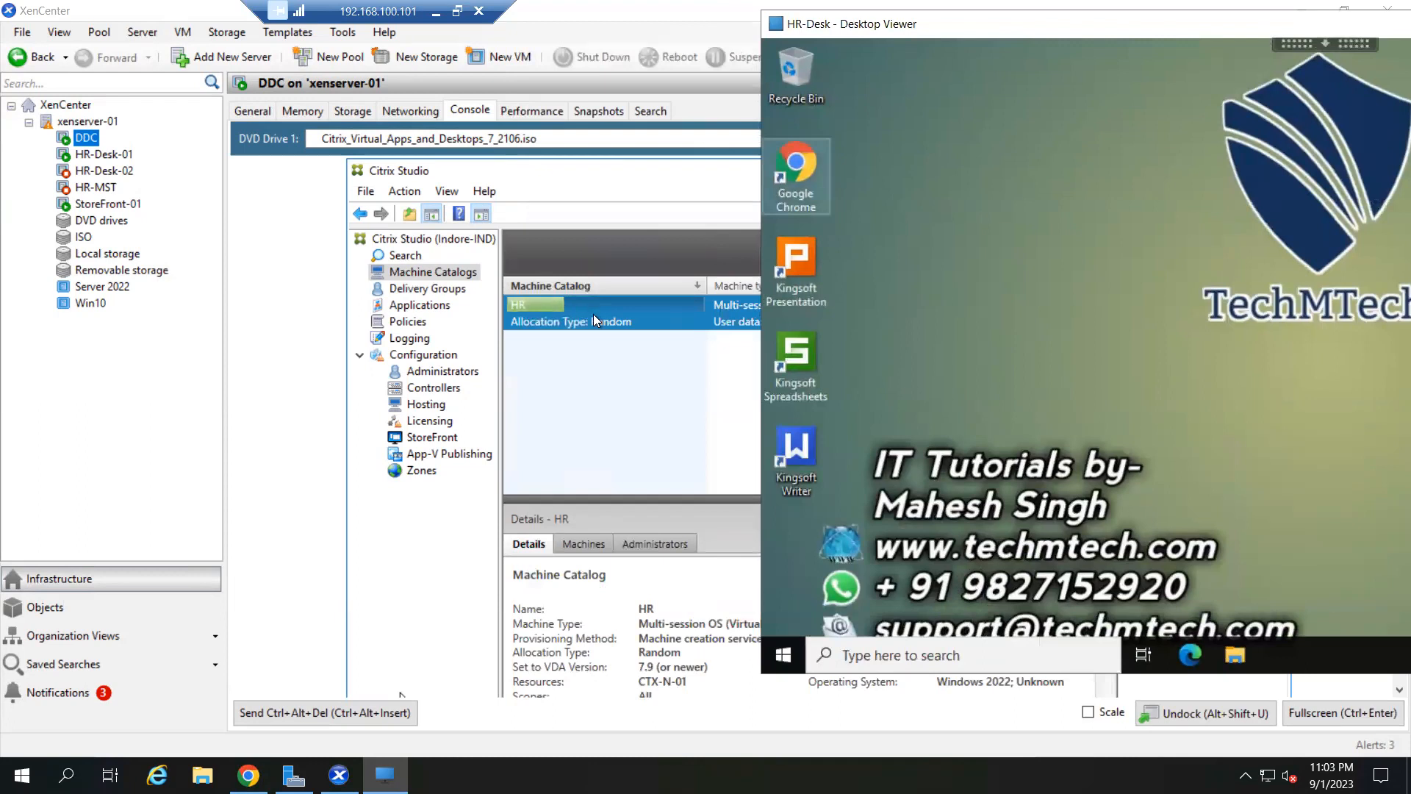
pyautogui.click(623, 395)
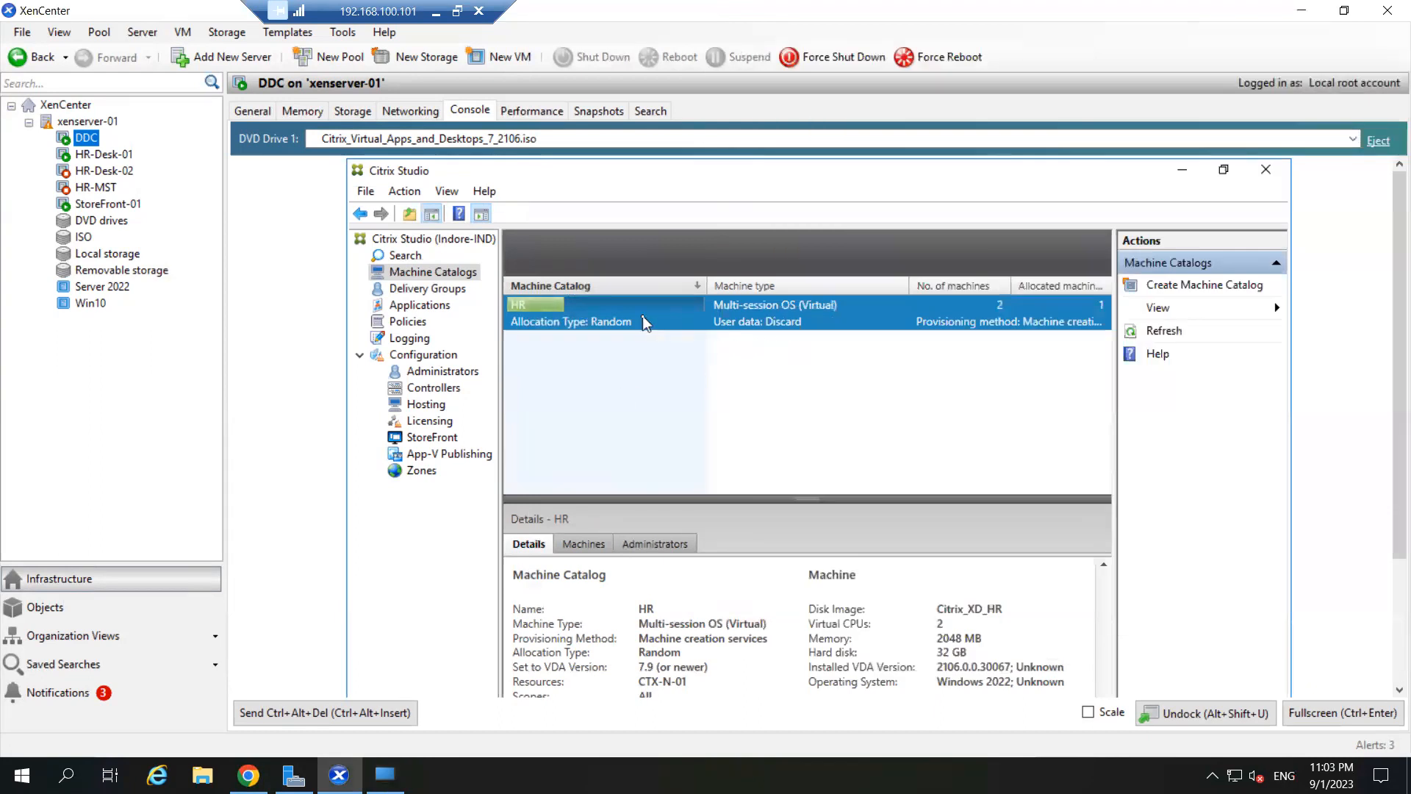
pyautogui.click(385, 774)
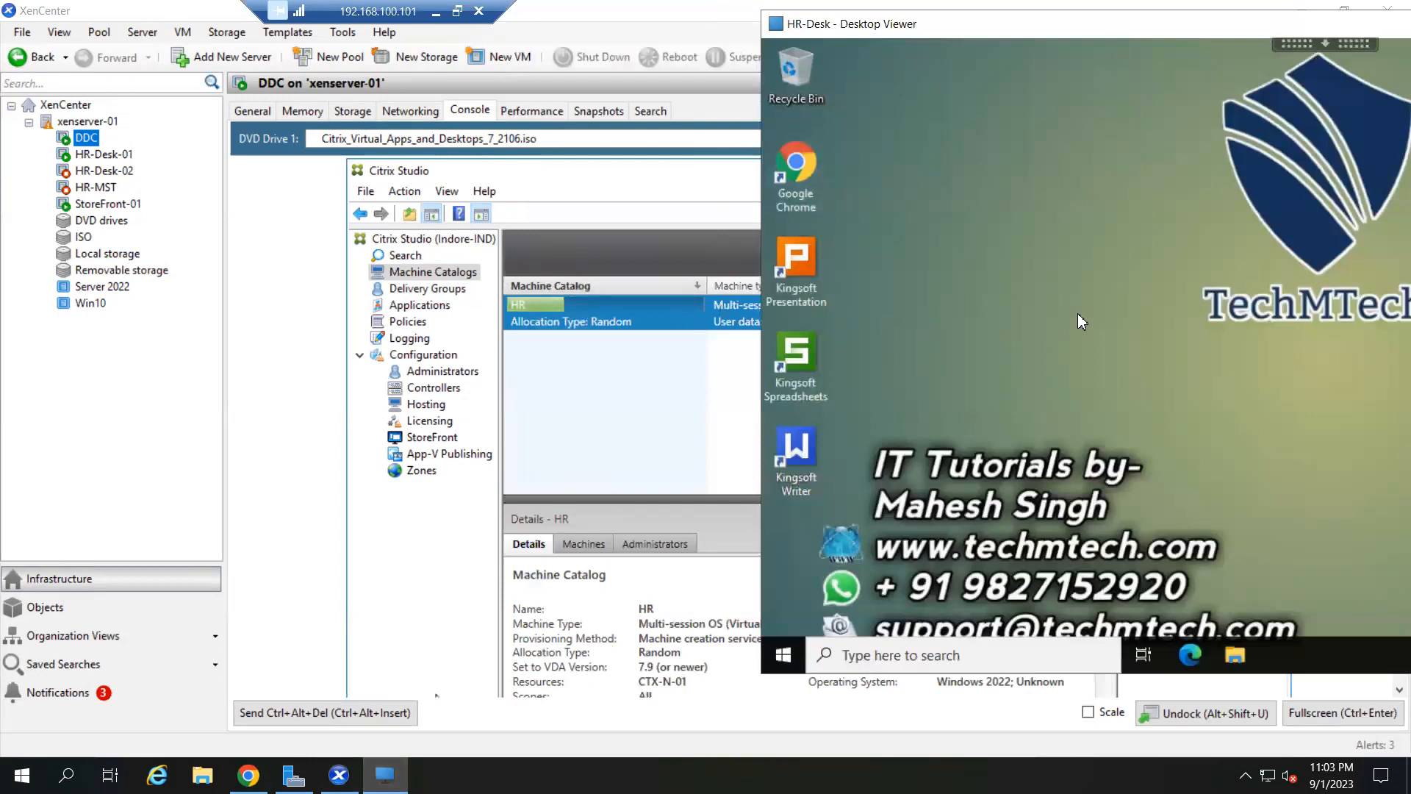
# - Shrink and move the HR-Desk session window to uncover Citrix Studio
pyautogui.click(785, 659)
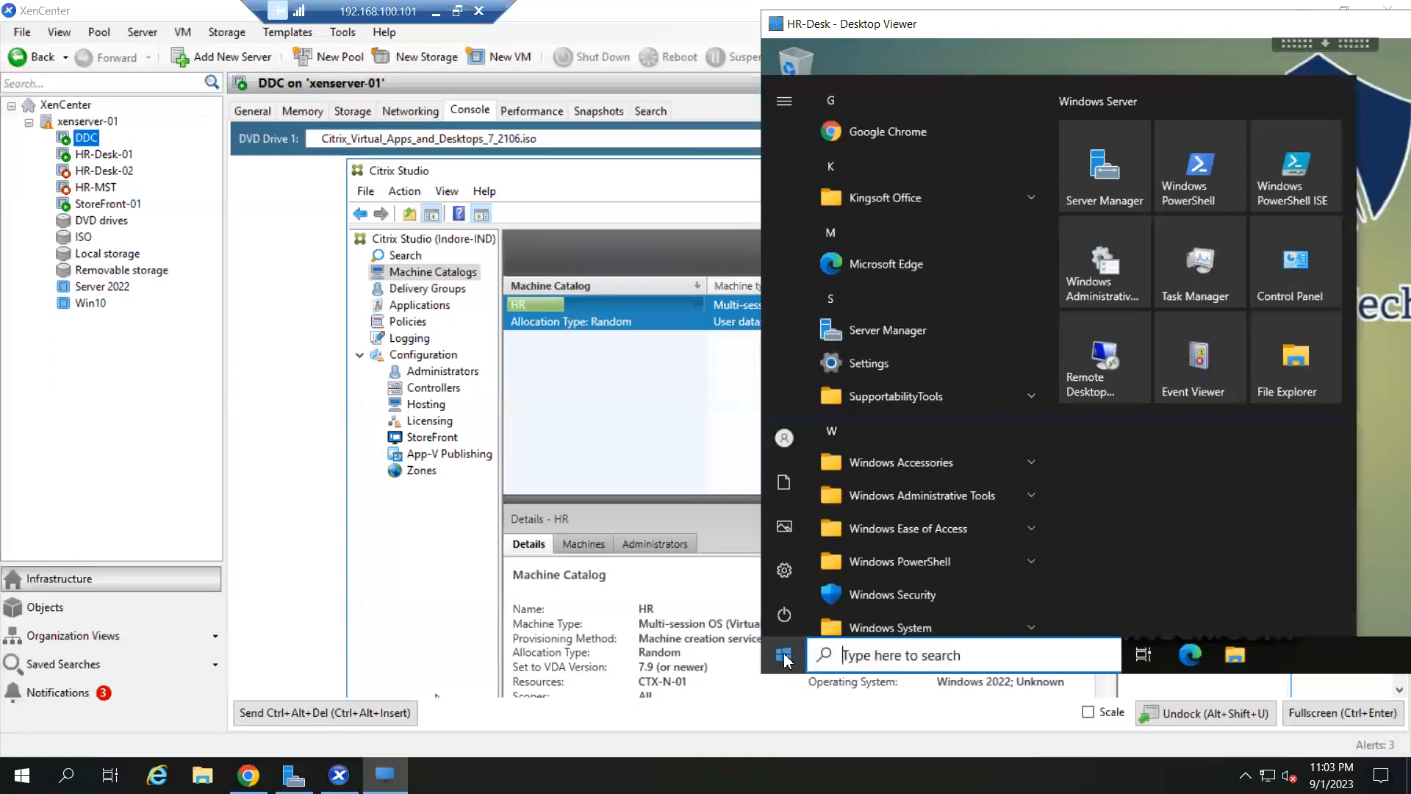
pyautogui.click(784, 655)
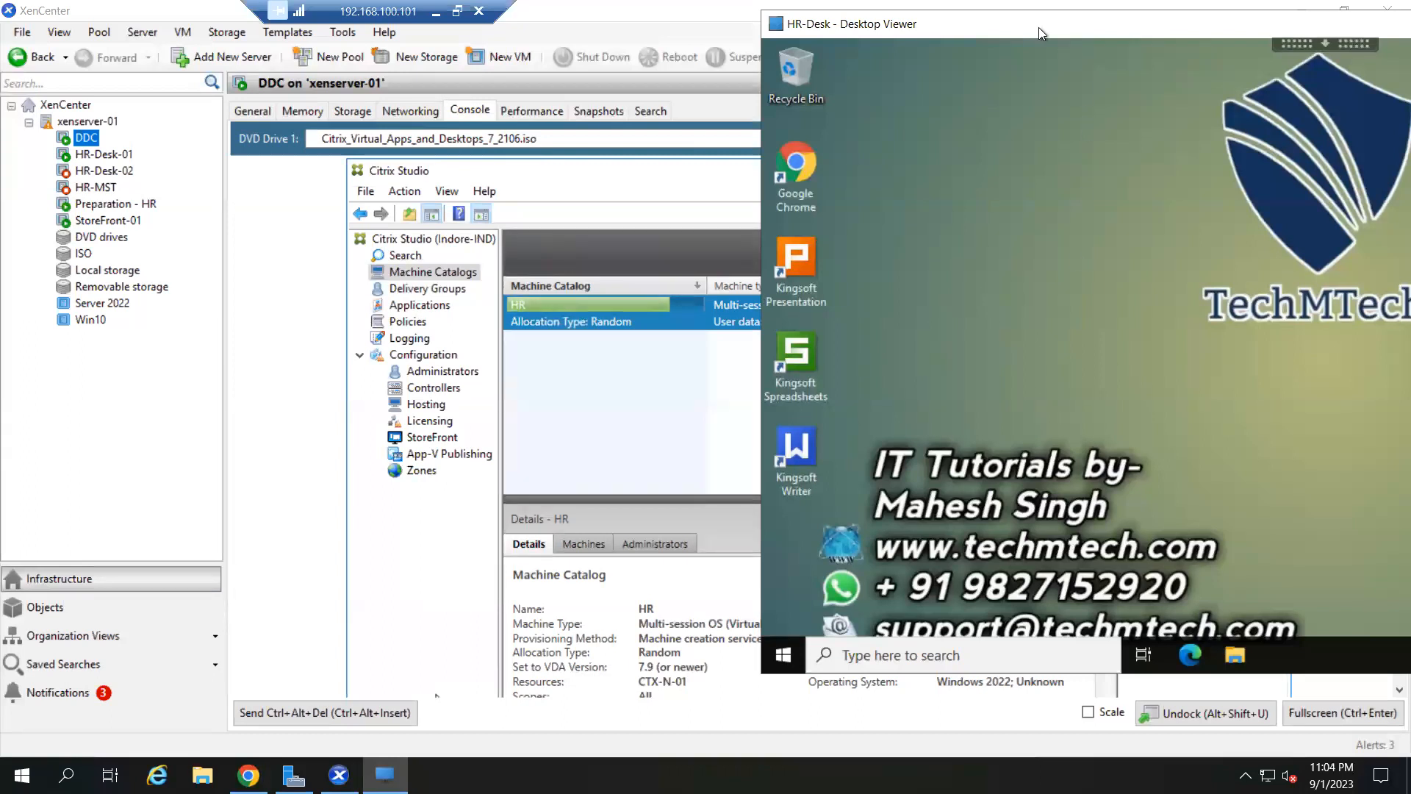
pyautogui.moveTo(1009, 25); pyautogui.dragTo(443, 47)
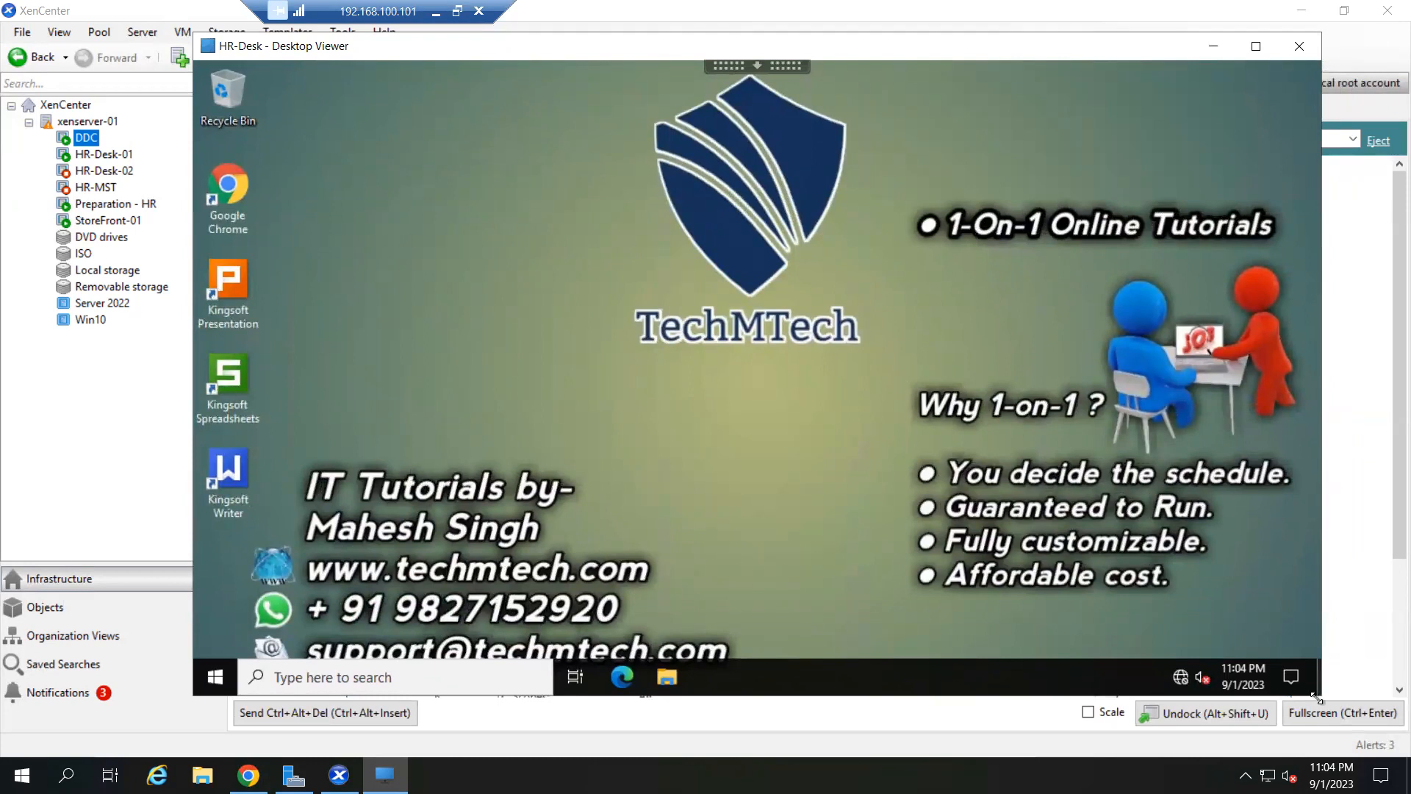
pyautogui.moveTo(1318, 695); pyautogui.dragTo(1095, 577)
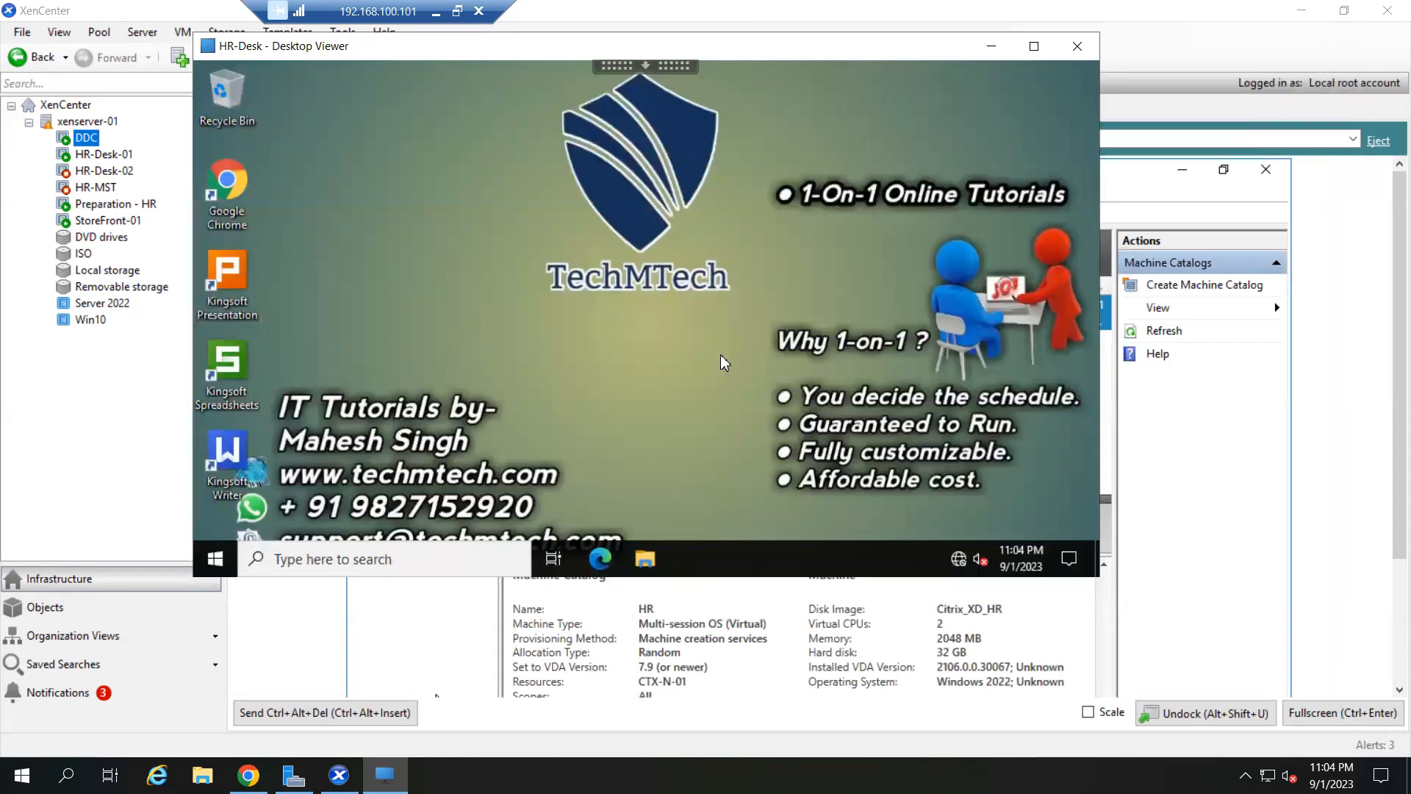
pyautogui.moveTo(580, 46); pyautogui.dragTo(660, 379)
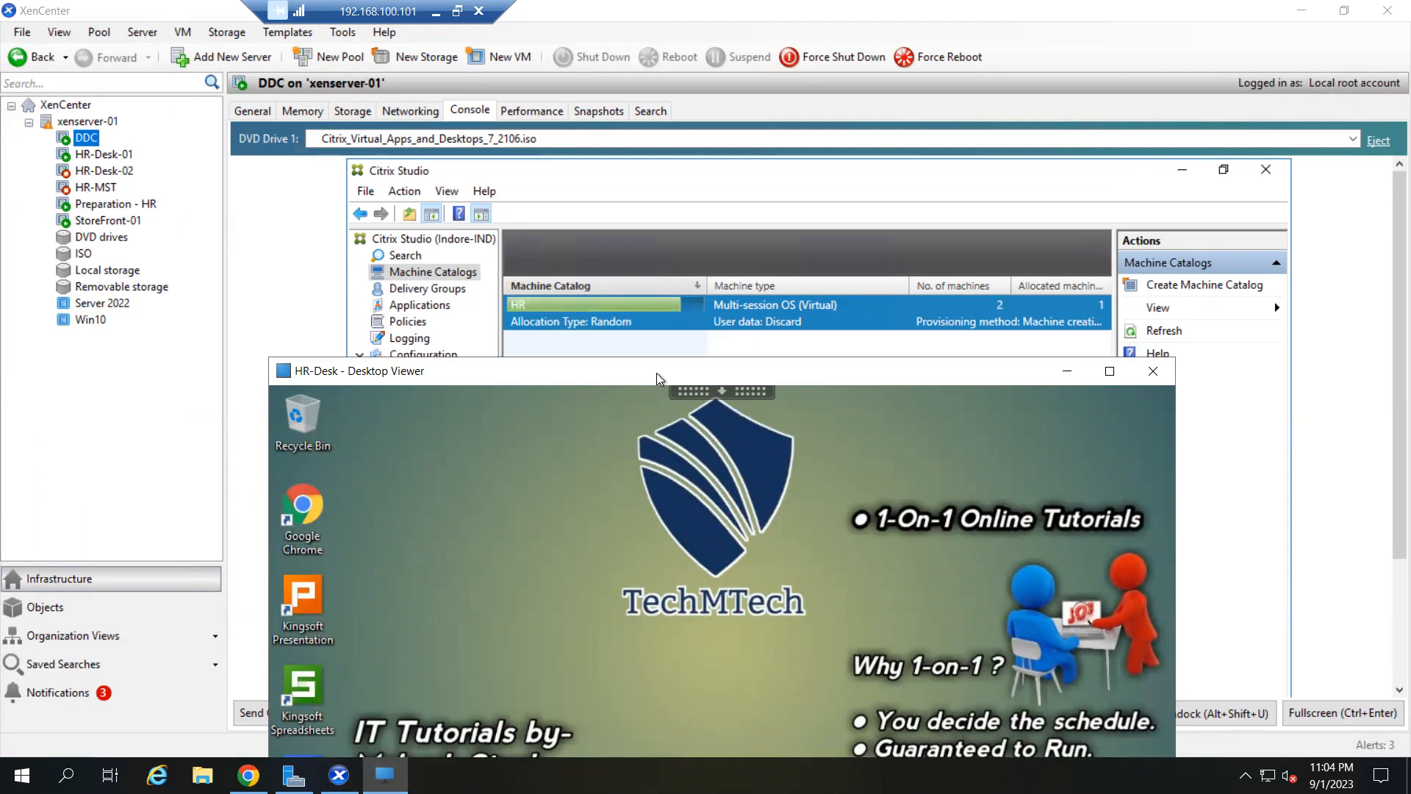
pyautogui.moveTo(655, 372); pyautogui.dragTo(568, 364)
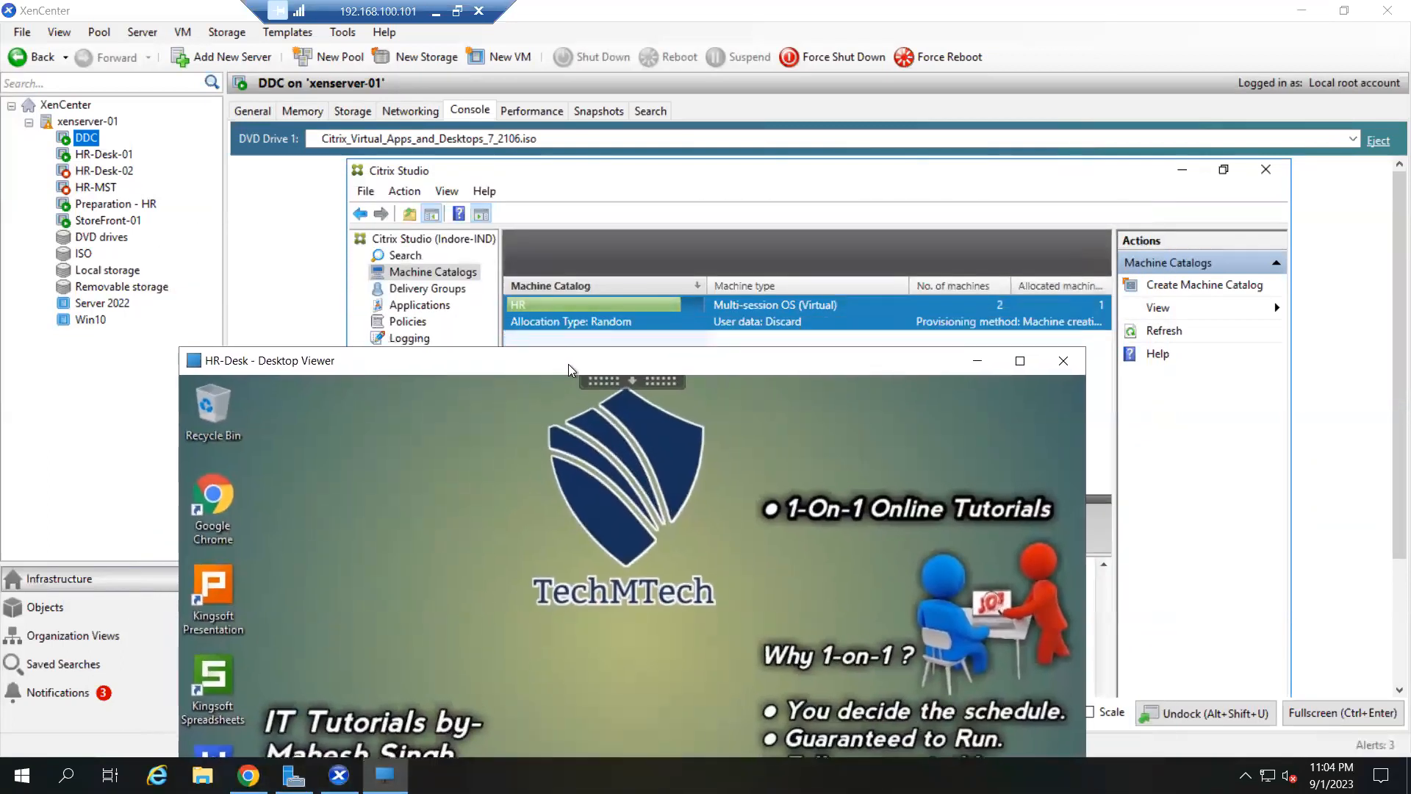
# - Send the HR-Desk session behind Studio, then minimize and restore the remote console
pyautogui.click(655, 190)
pyautogui.click(434, 13)
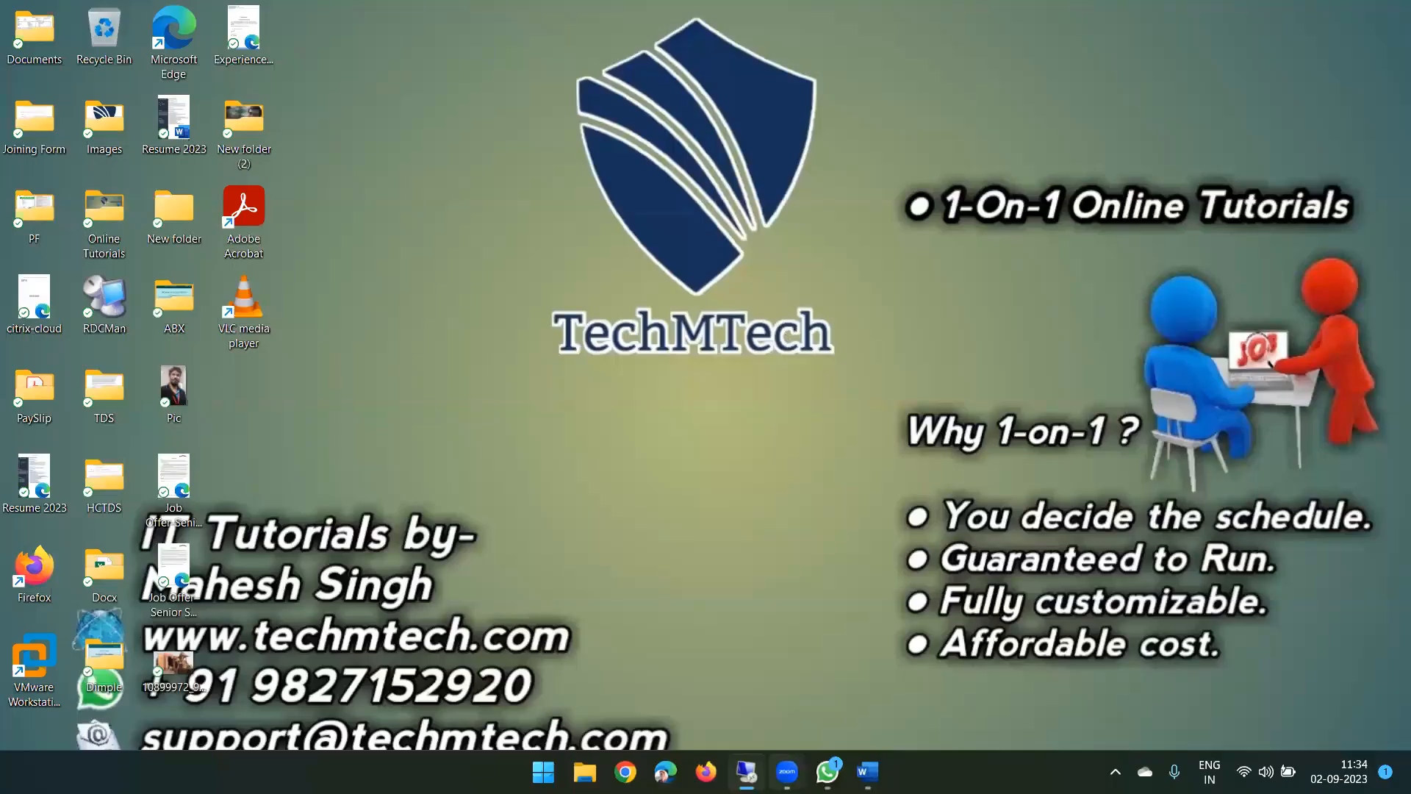
pyautogui.click(746, 772)
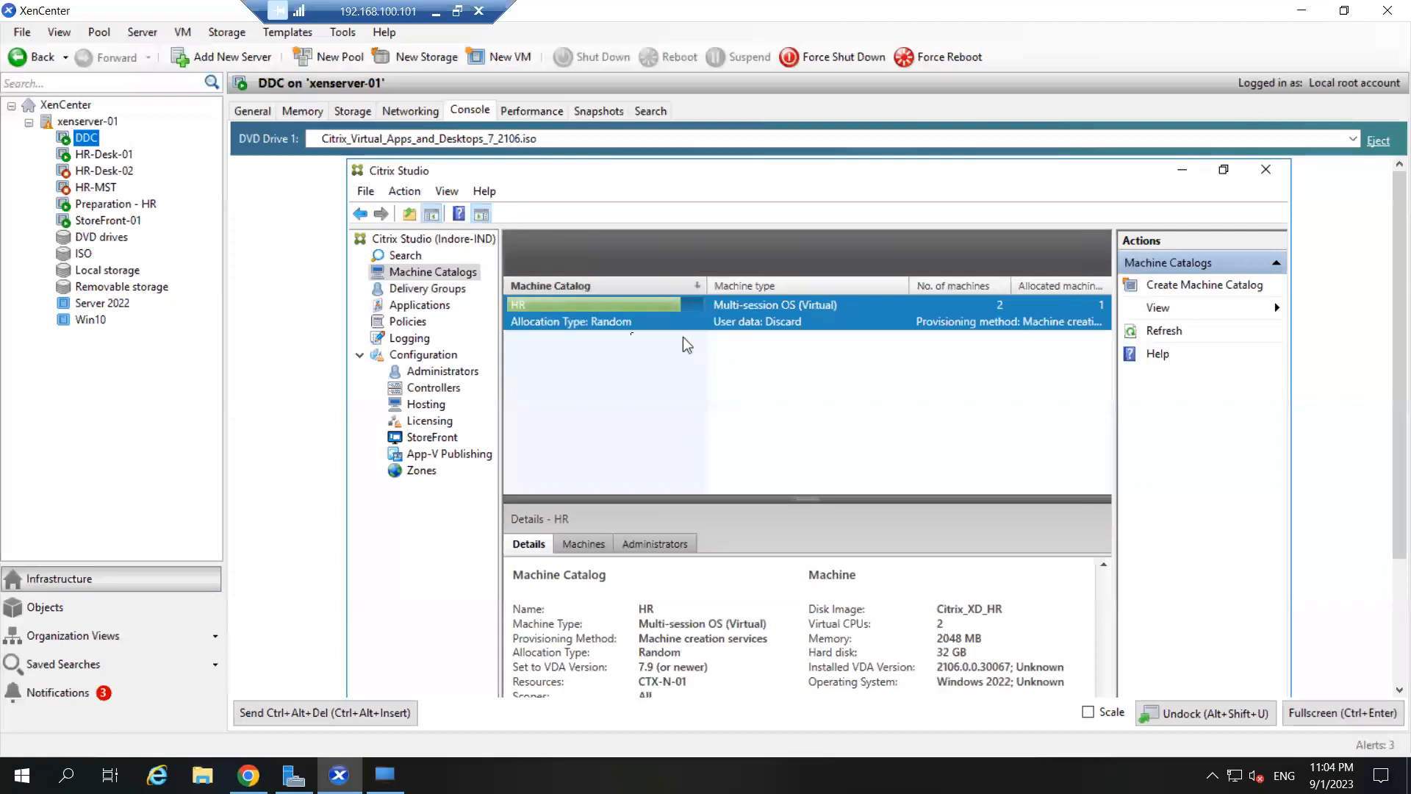
# - Check and refresh the 'Update Image on Machine Catalog HR' task in Logging, then minimize Studio
pyautogui.click(406, 338)
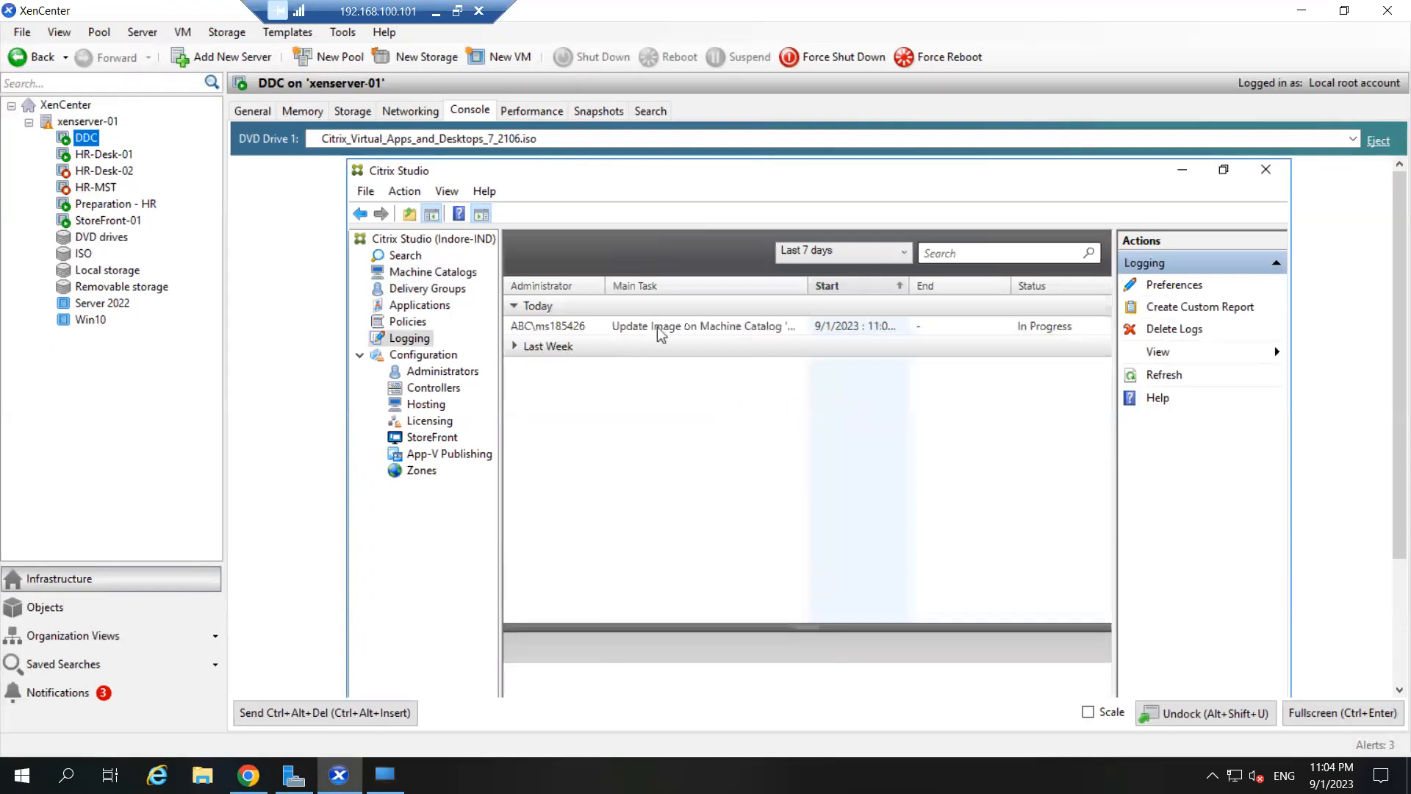
pyautogui.click(558, 332)
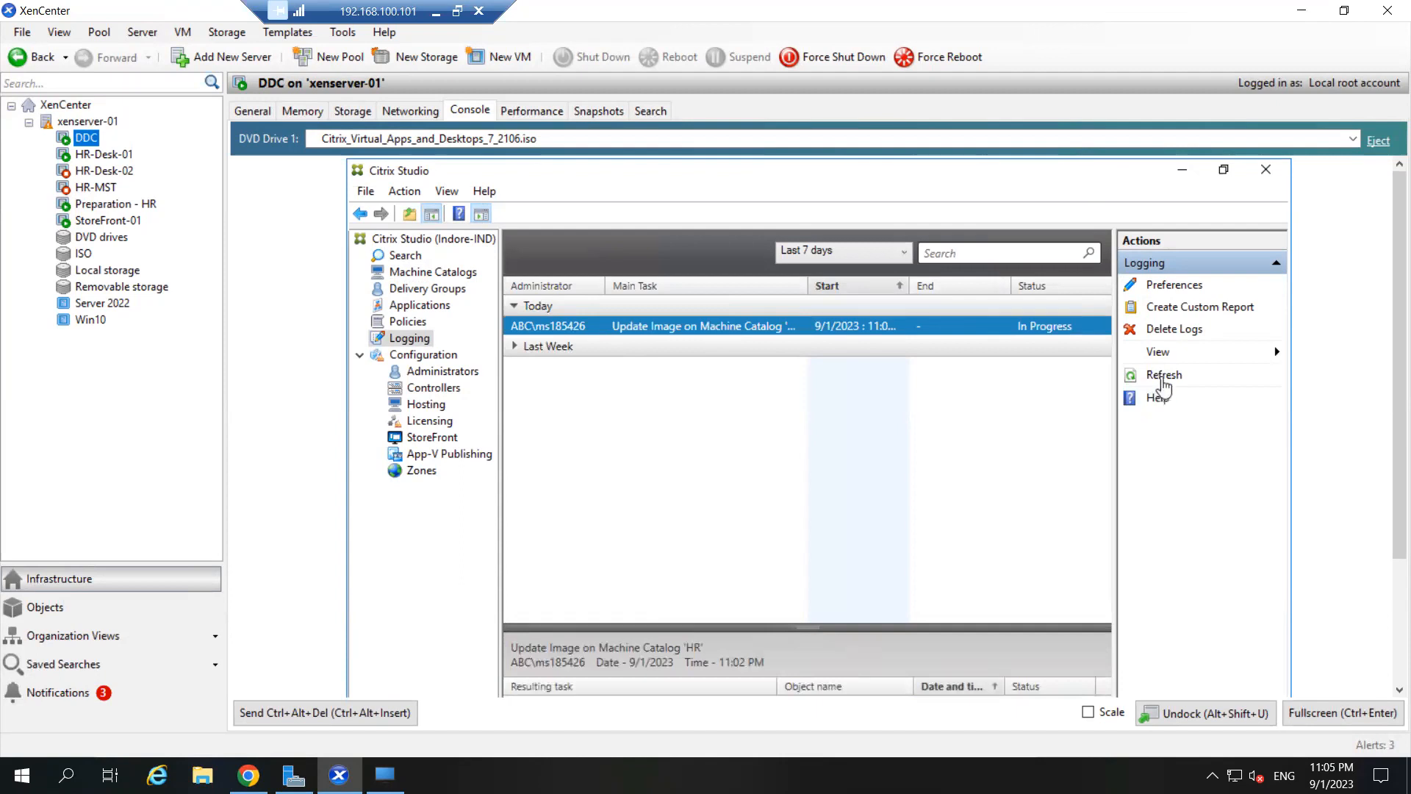
pyautogui.click(1161, 377)
pyautogui.click(1196, 177)
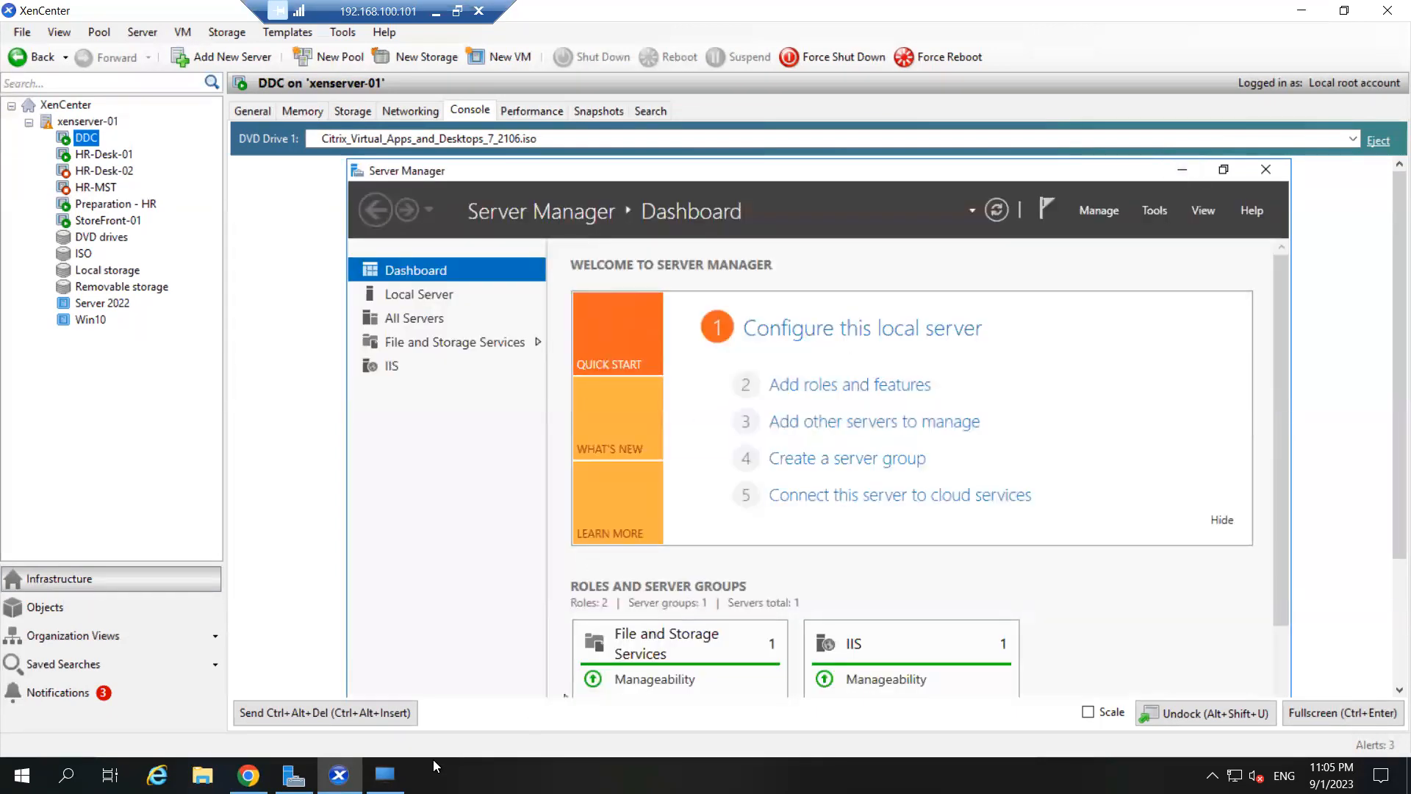
# - Minimize Server Manager and restore Citrix Studio in the DDC console
pyautogui.click(1181, 171)
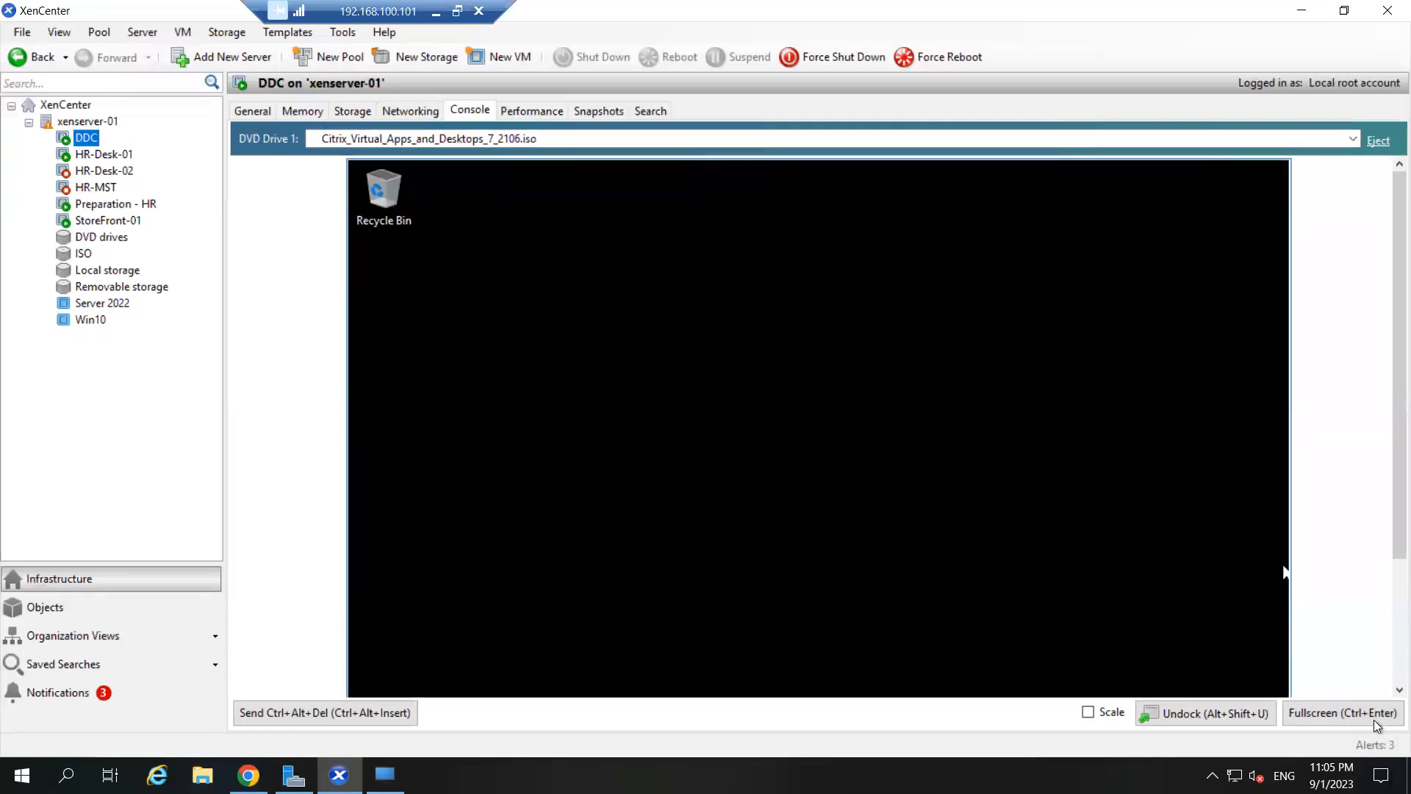
pyautogui.click(1398, 673)
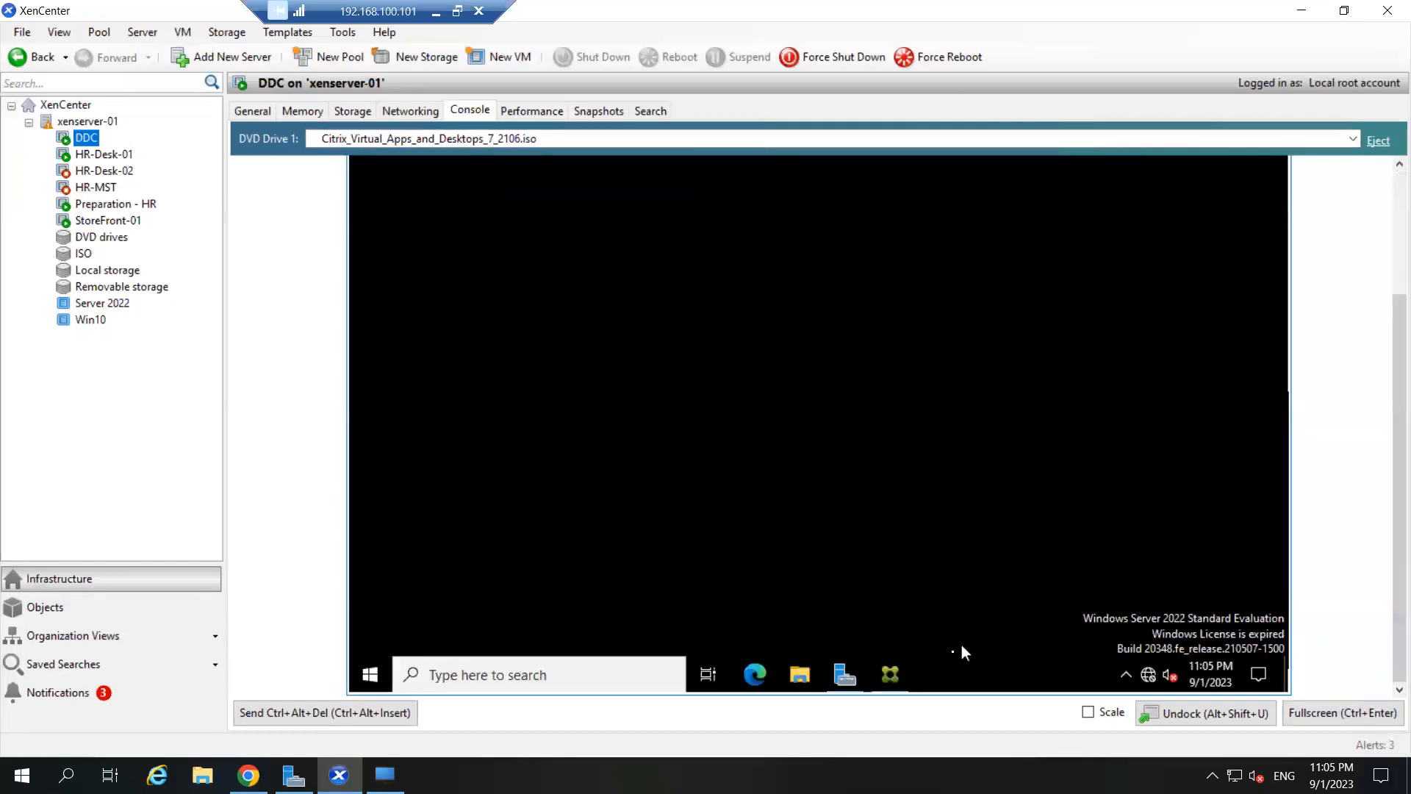
pyautogui.click(890, 674)
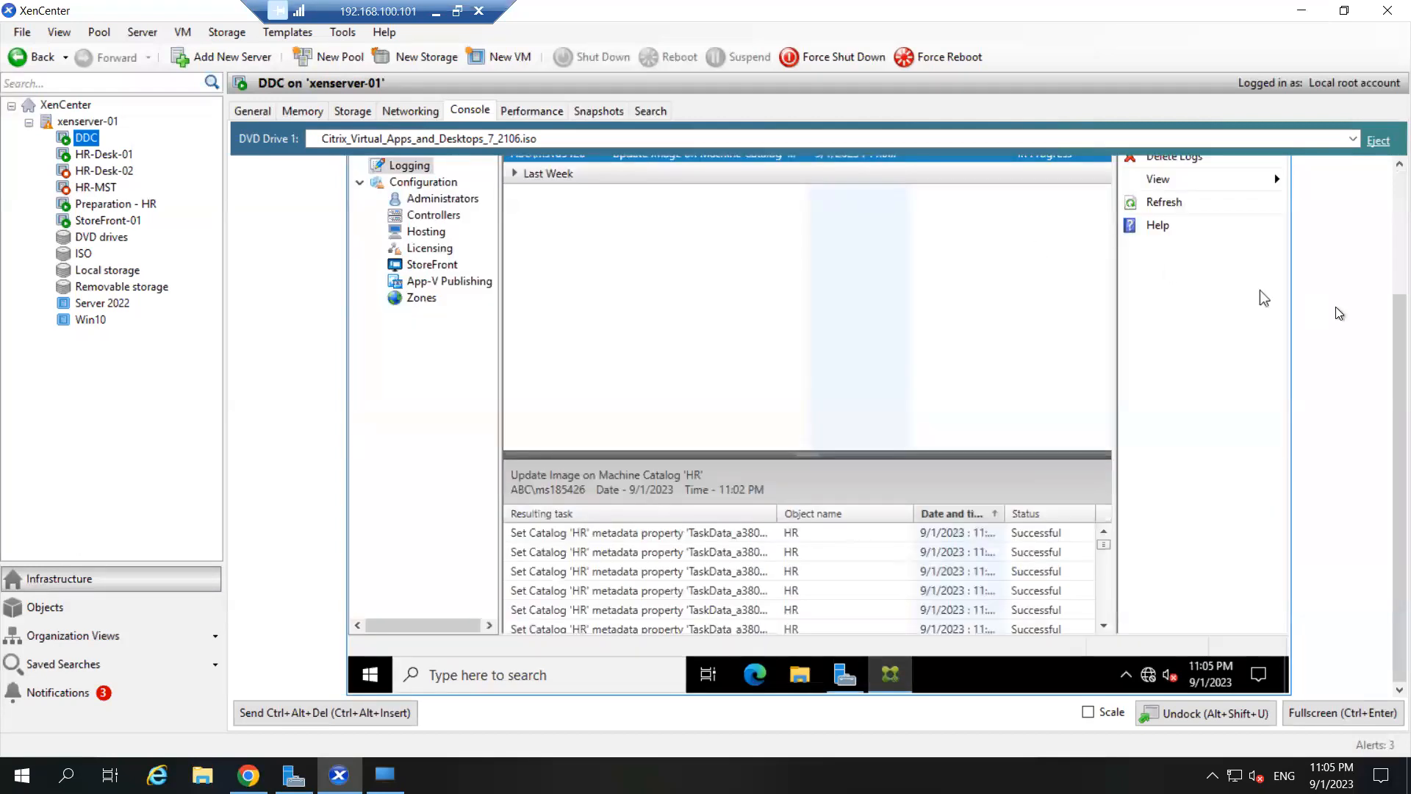
pyautogui.click(1398, 195)
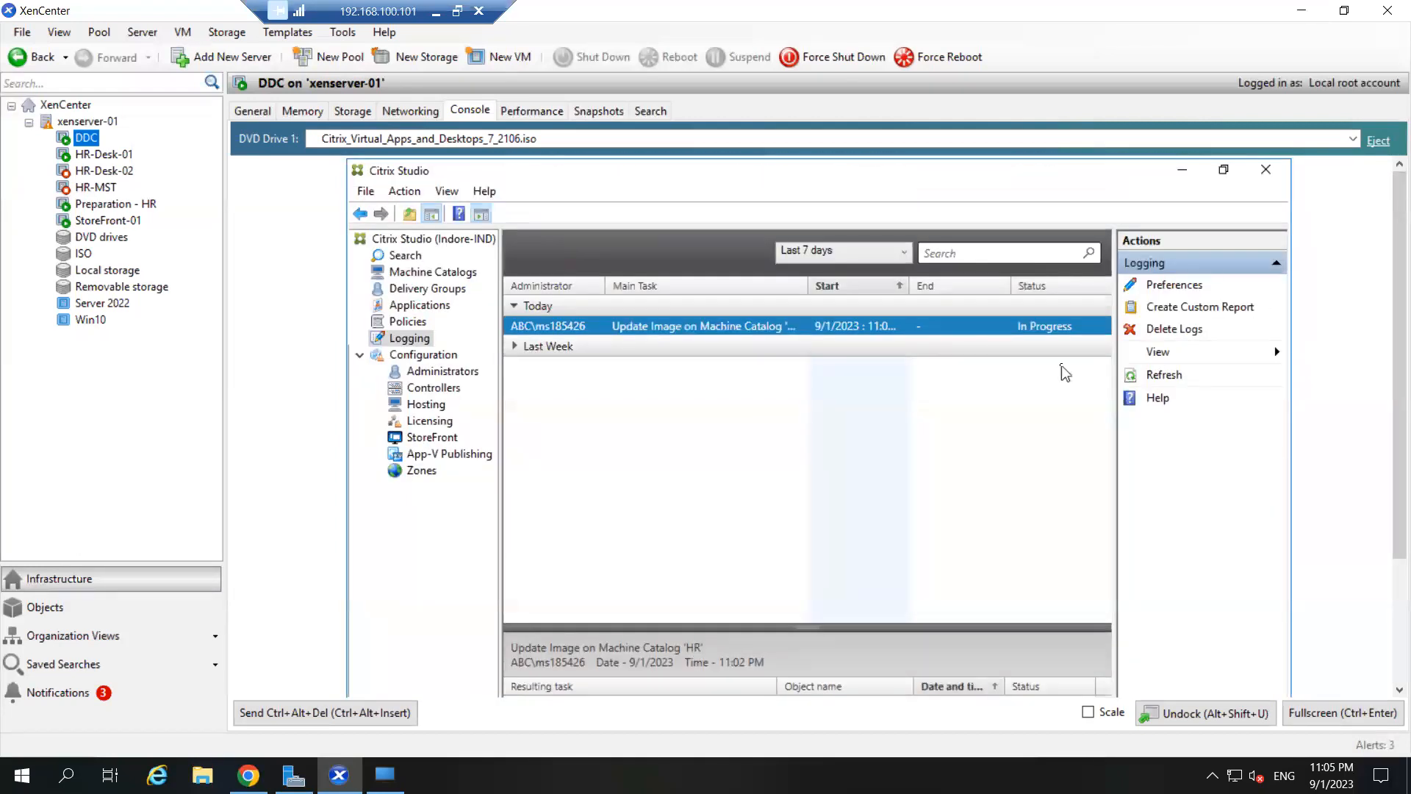
# - Return to Machine Catalogs, enlarge the HR details pane, and raise the HR-Desk window
pyautogui.click(421, 273)
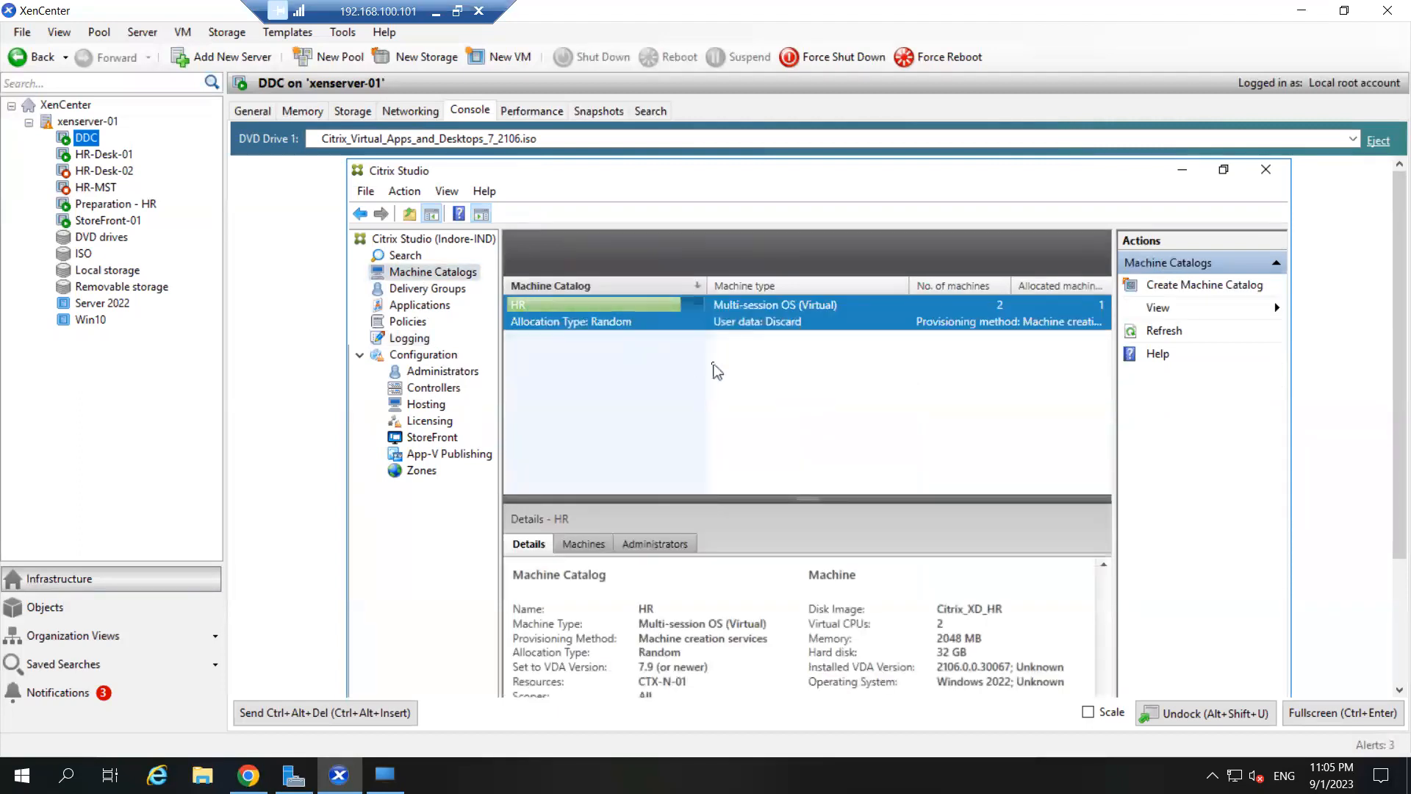
pyautogui.moveTo(808, 502); pyautogui.dragTo(808, 435)
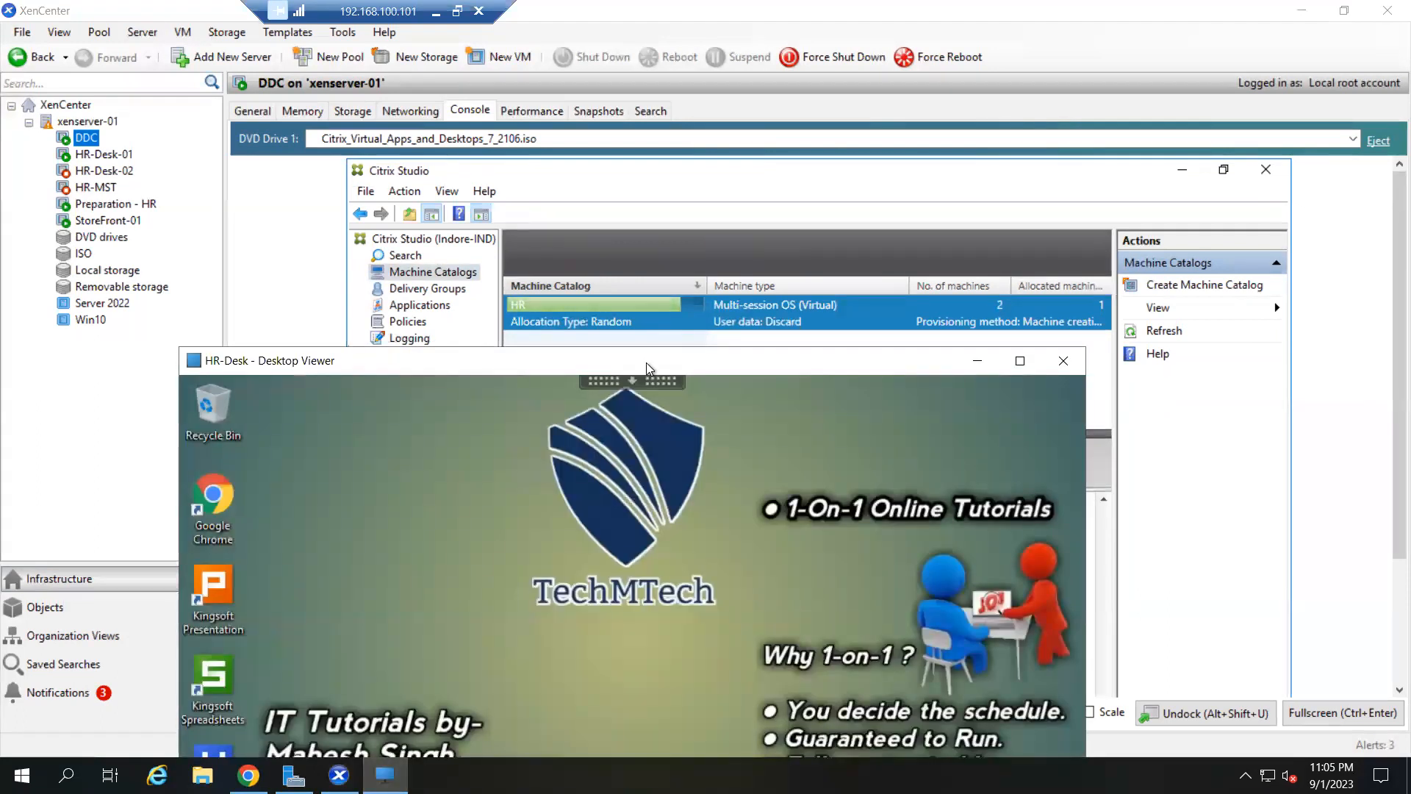
pyautogui.moveTo(646, 363); pyautogui.dragTo(657, 153)
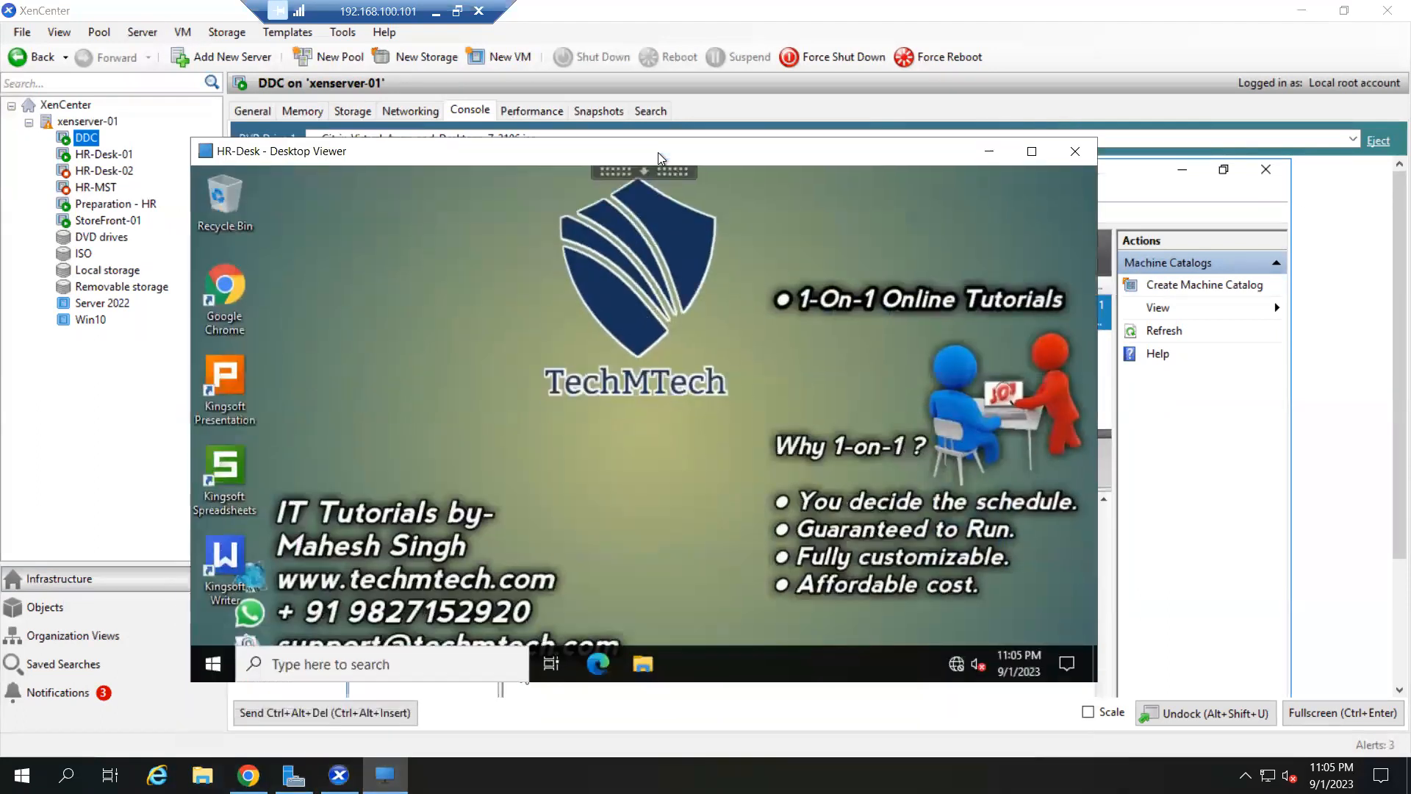
# - Search 'note' in the HR-Desk Start menu, clear it, and minimize the session window
pyautogui.click(213, 664)
pyautogui.scroll(-2, 337, 420)
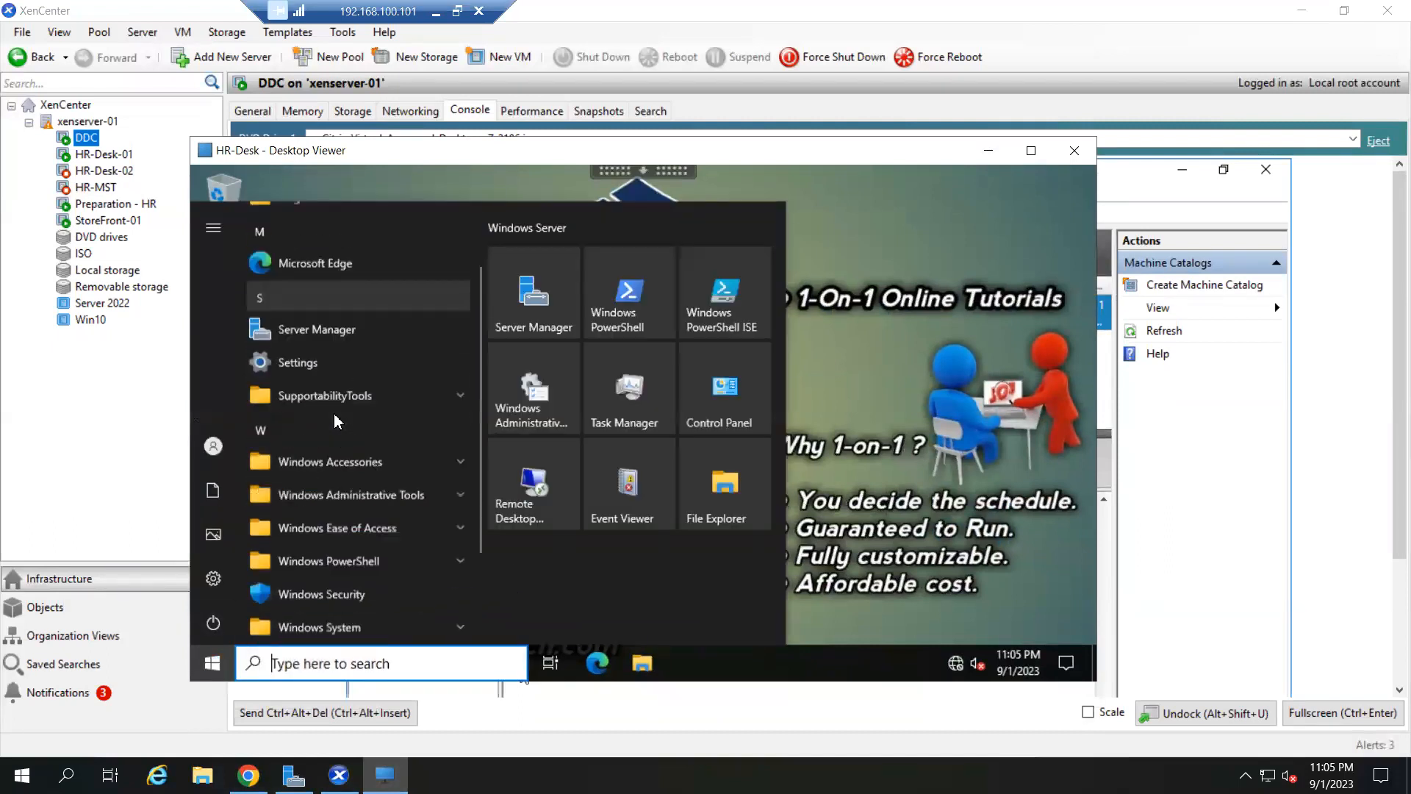
pyautogui.scroll(-1, 336, 421)
pyautogui.write('note')
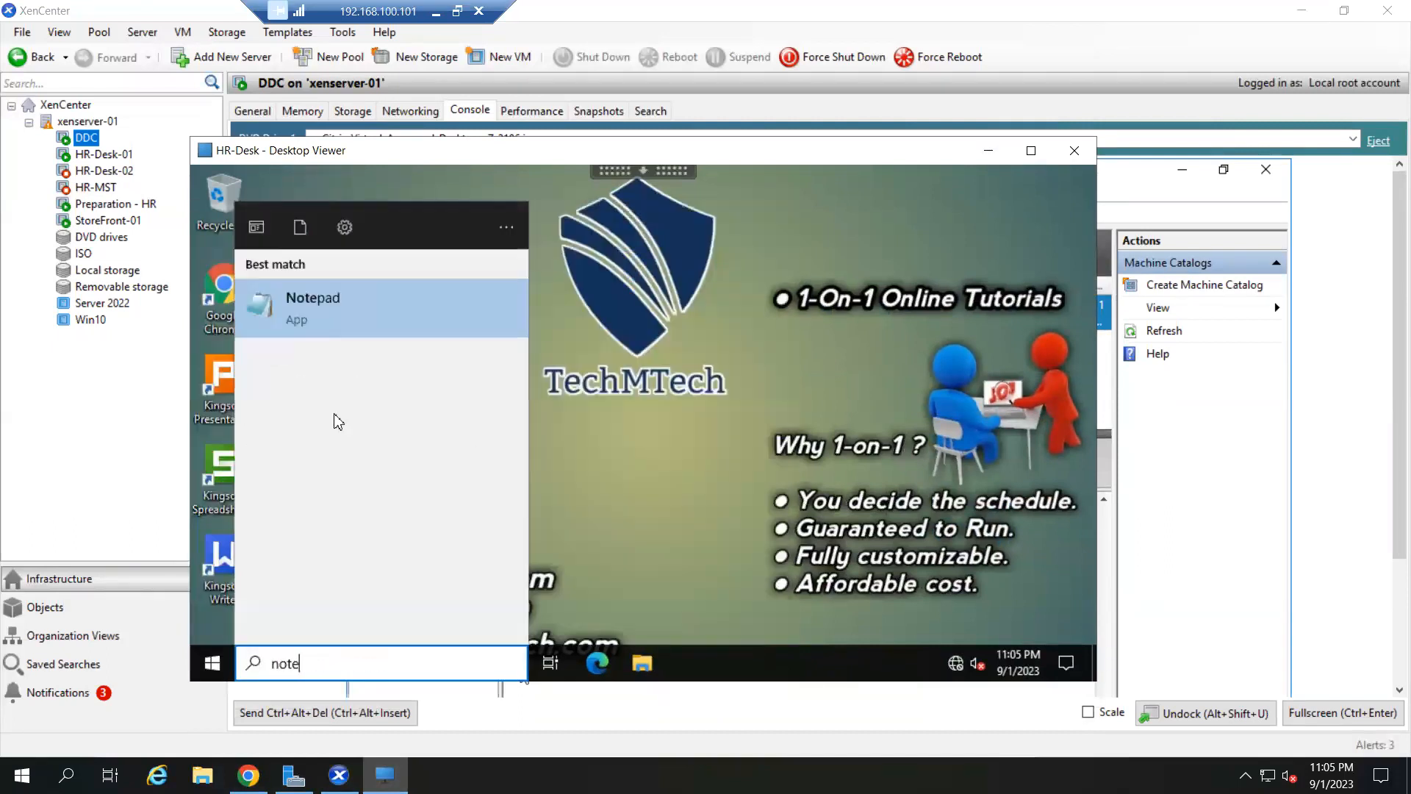
pyautogui.press('BackSpace')
pyautogui.press('BackSpace')
pyautogui.press('BackSpace')
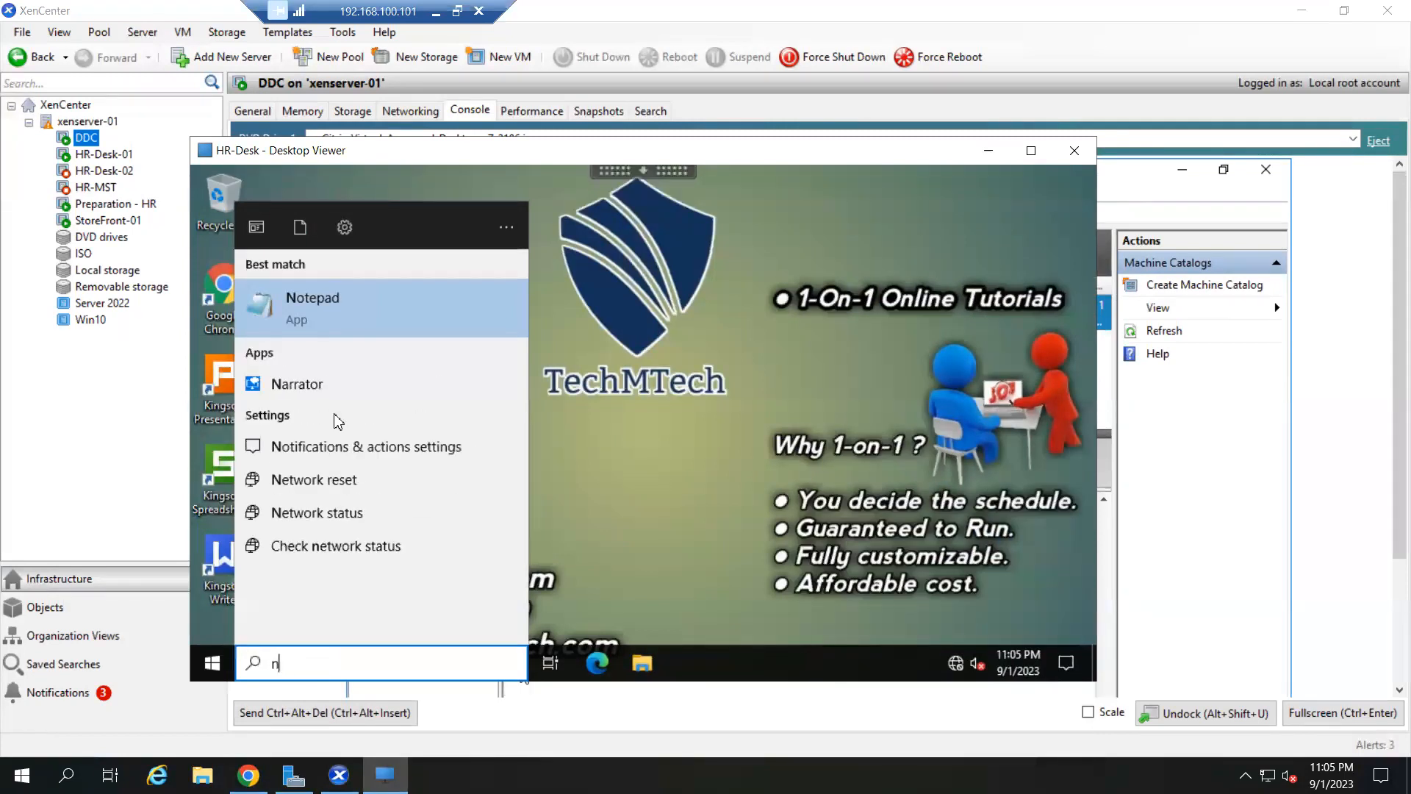
pyautogui.press('BackSpace')
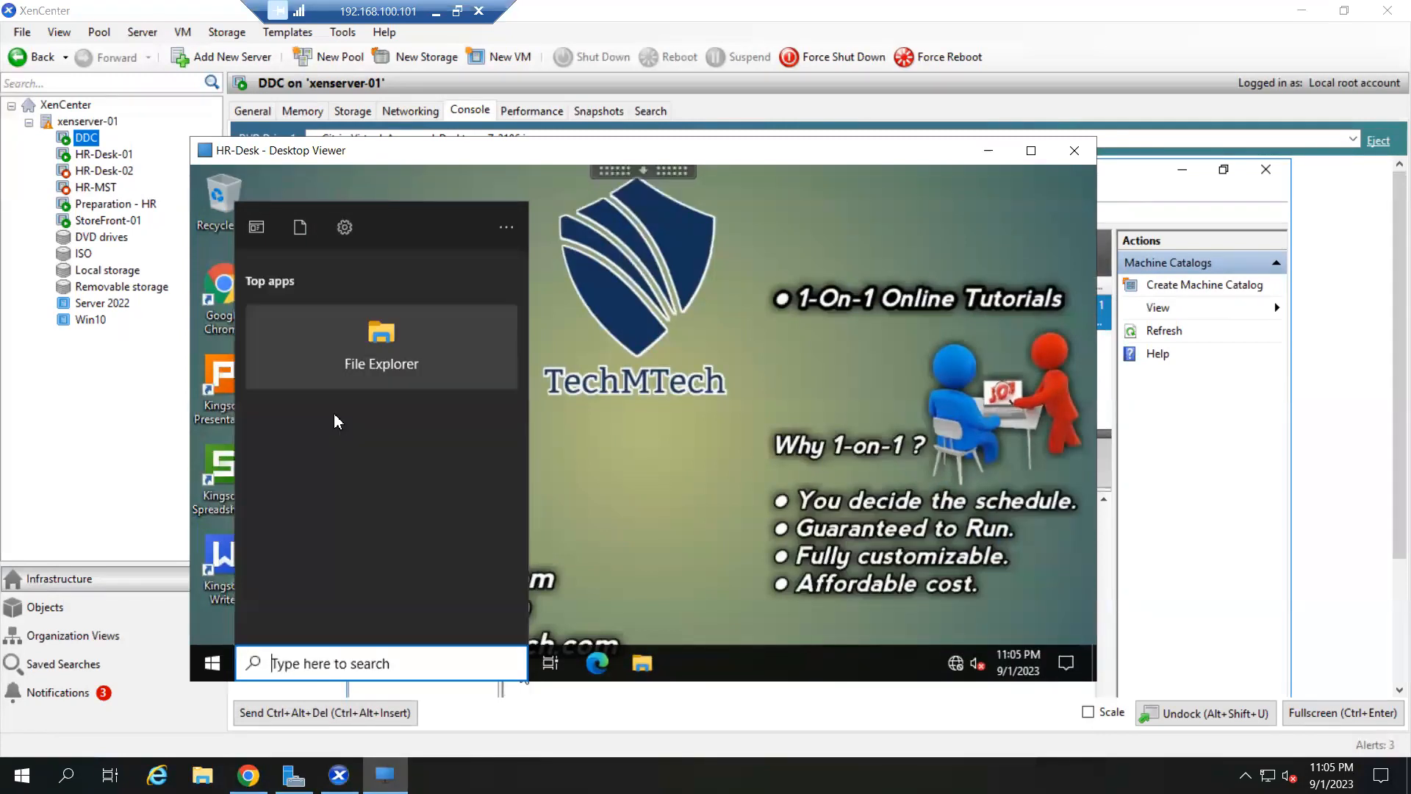
pyautogui.click(783, 409)
pyautogui.click(978, 153)
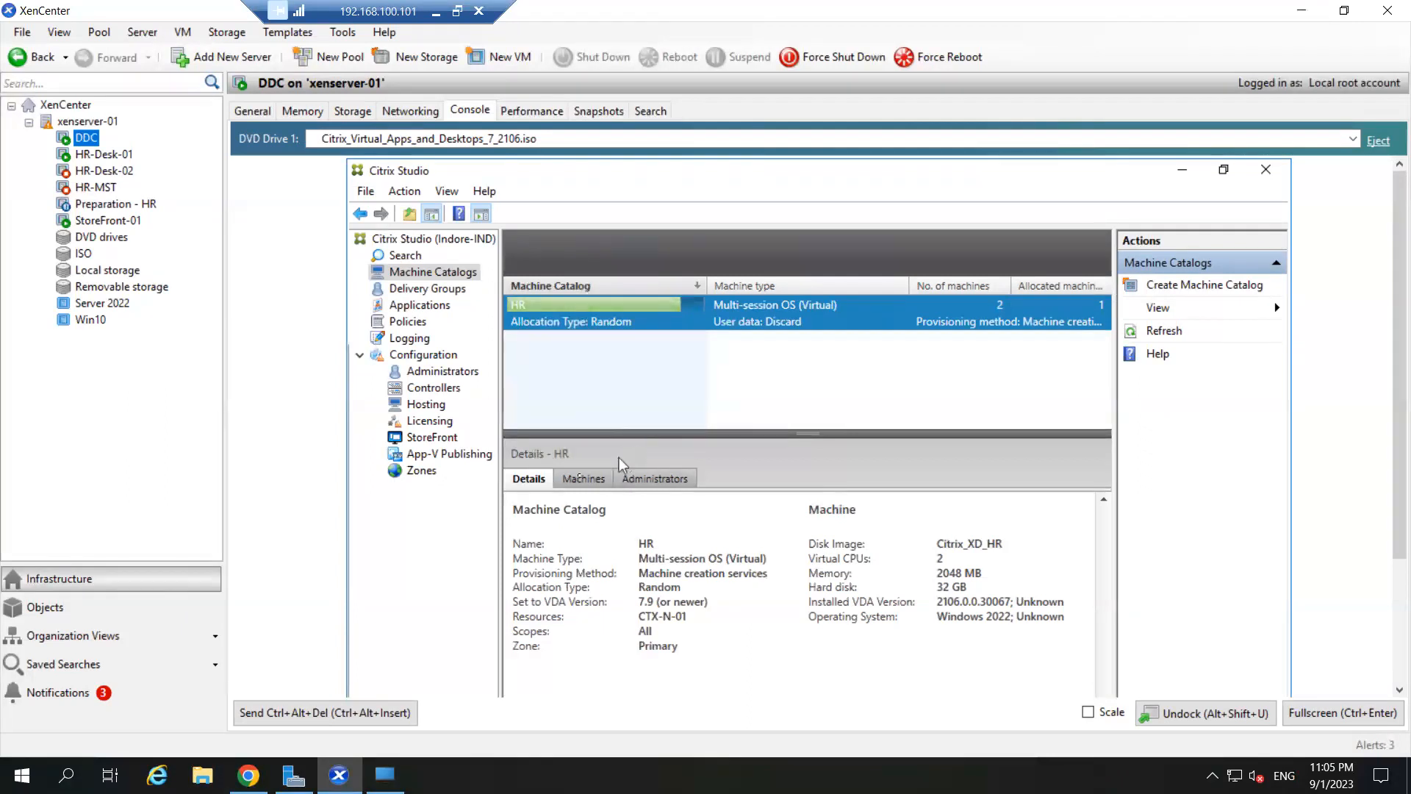
# - Check the HR catalog's Machines tab, then refresh the Machine Catalogs list
pyautogui.click(571, 480)
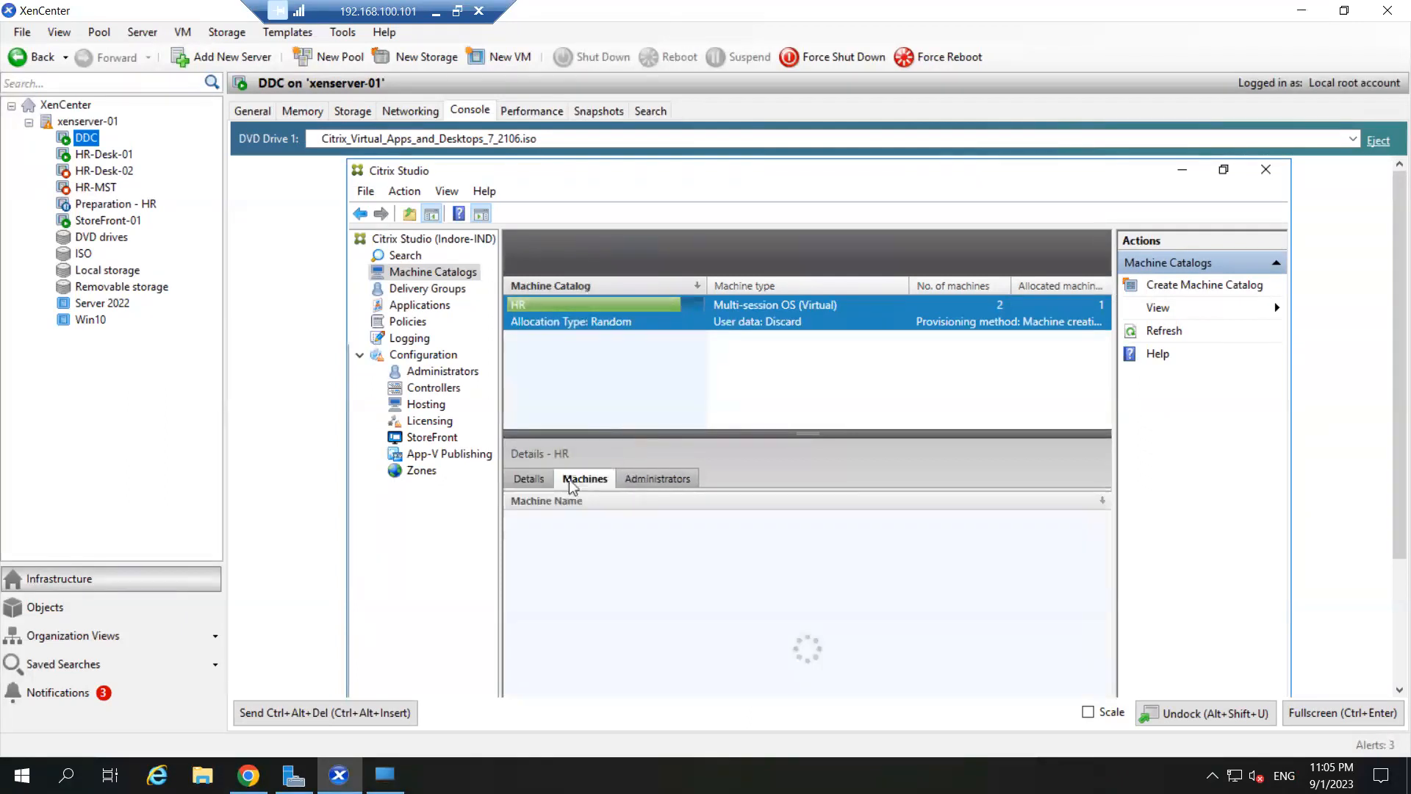
pyautogui.click(529, 480)
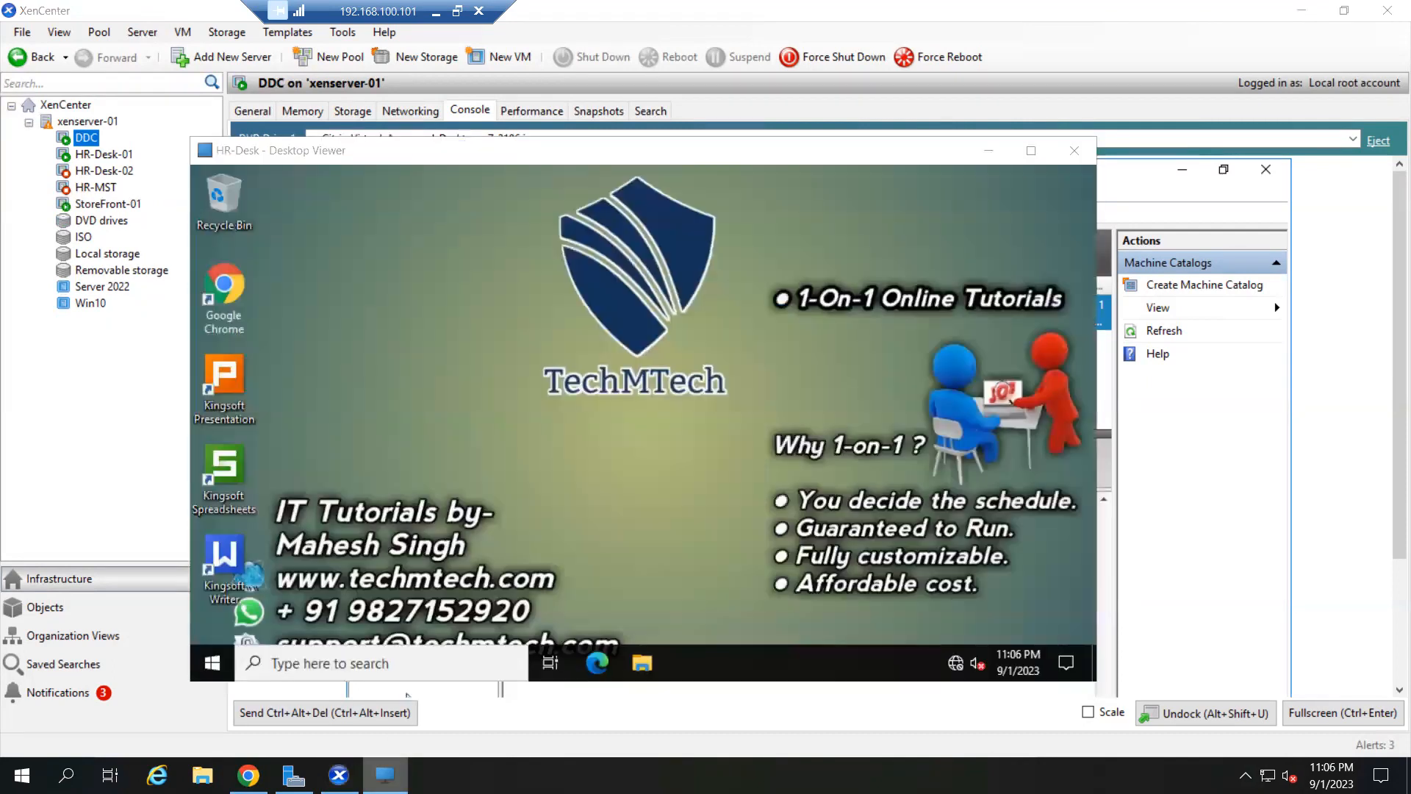
pyautogui.click(499, 690)
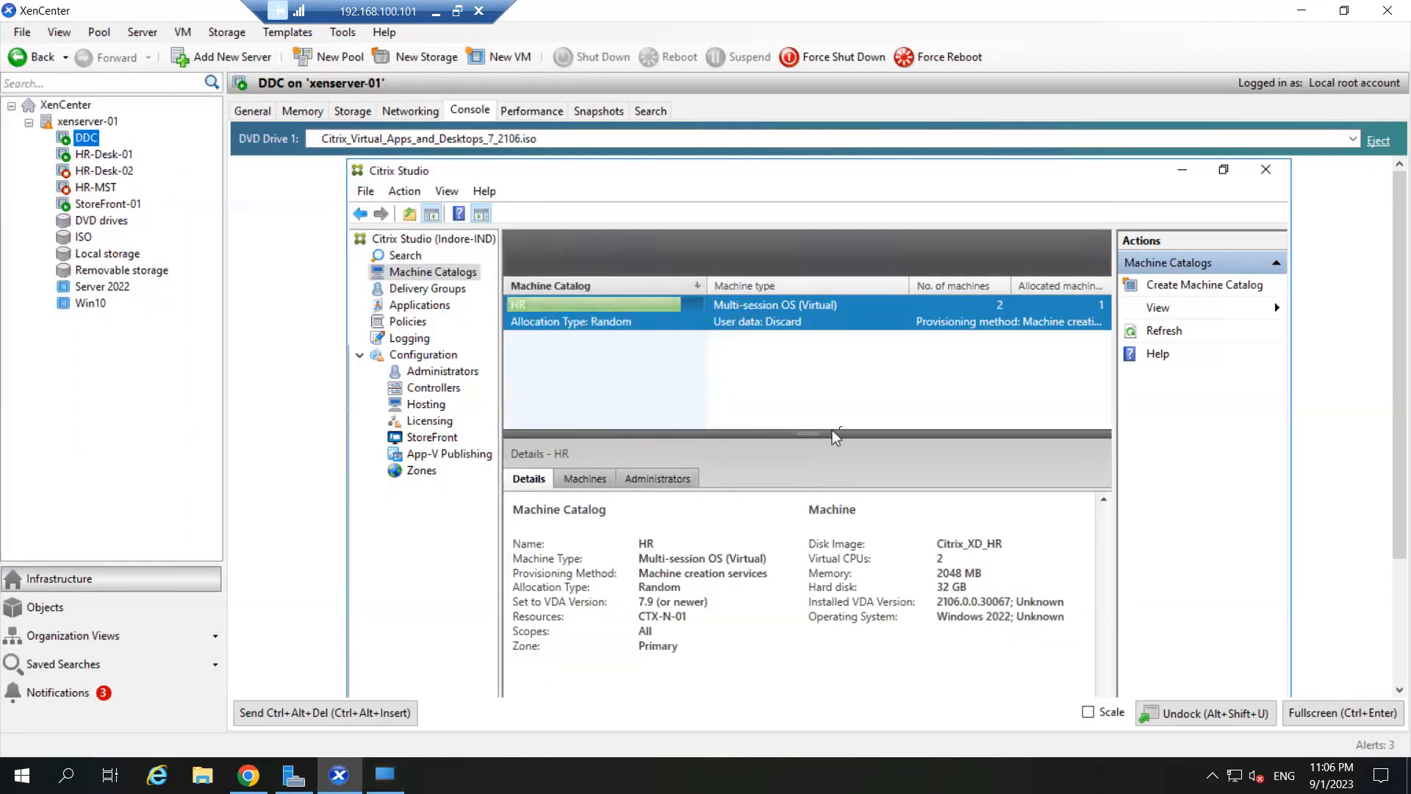
pyautogui.click(1169, 332)
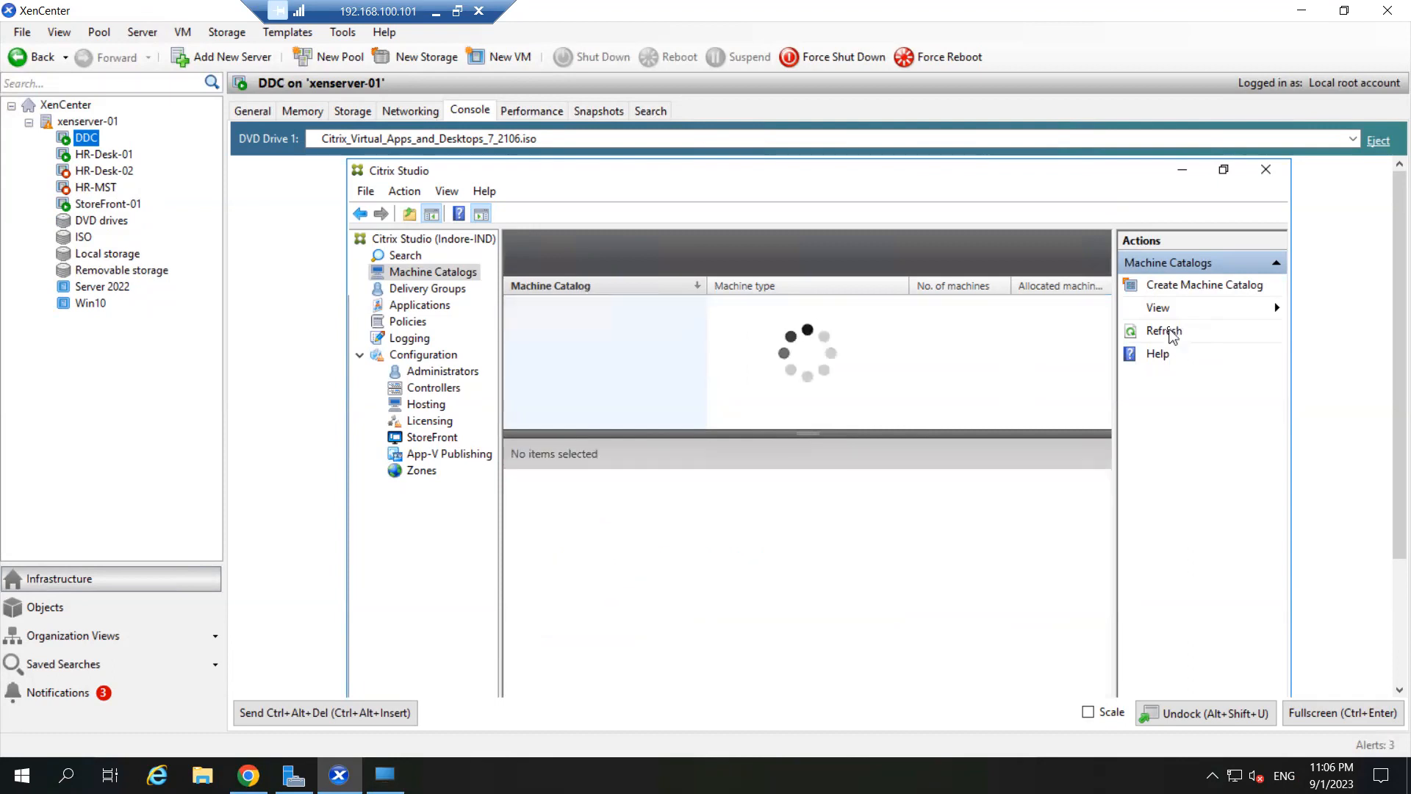